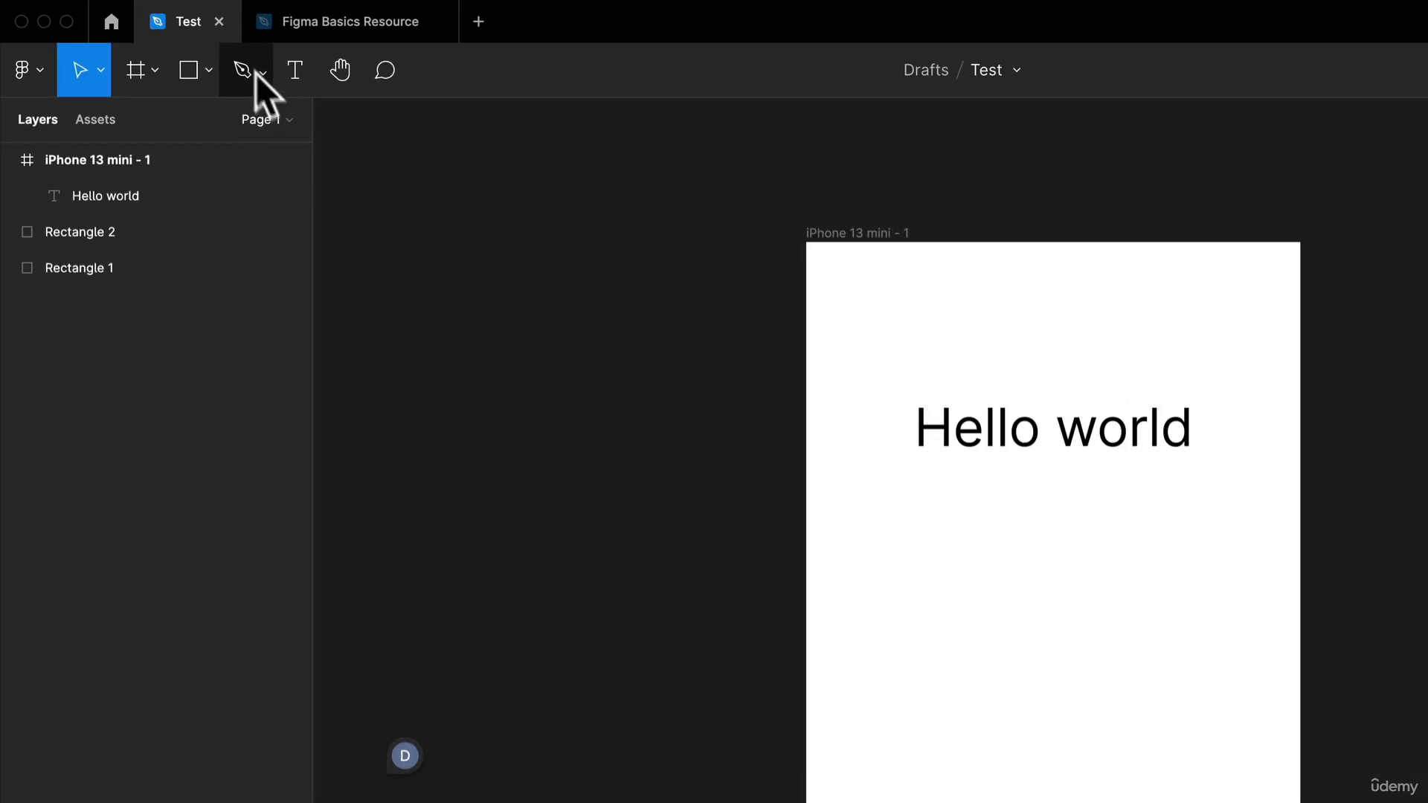
- Close the Test file, check the available assets in the Figma Basics Resource file and return to its layers
click(219, 22)
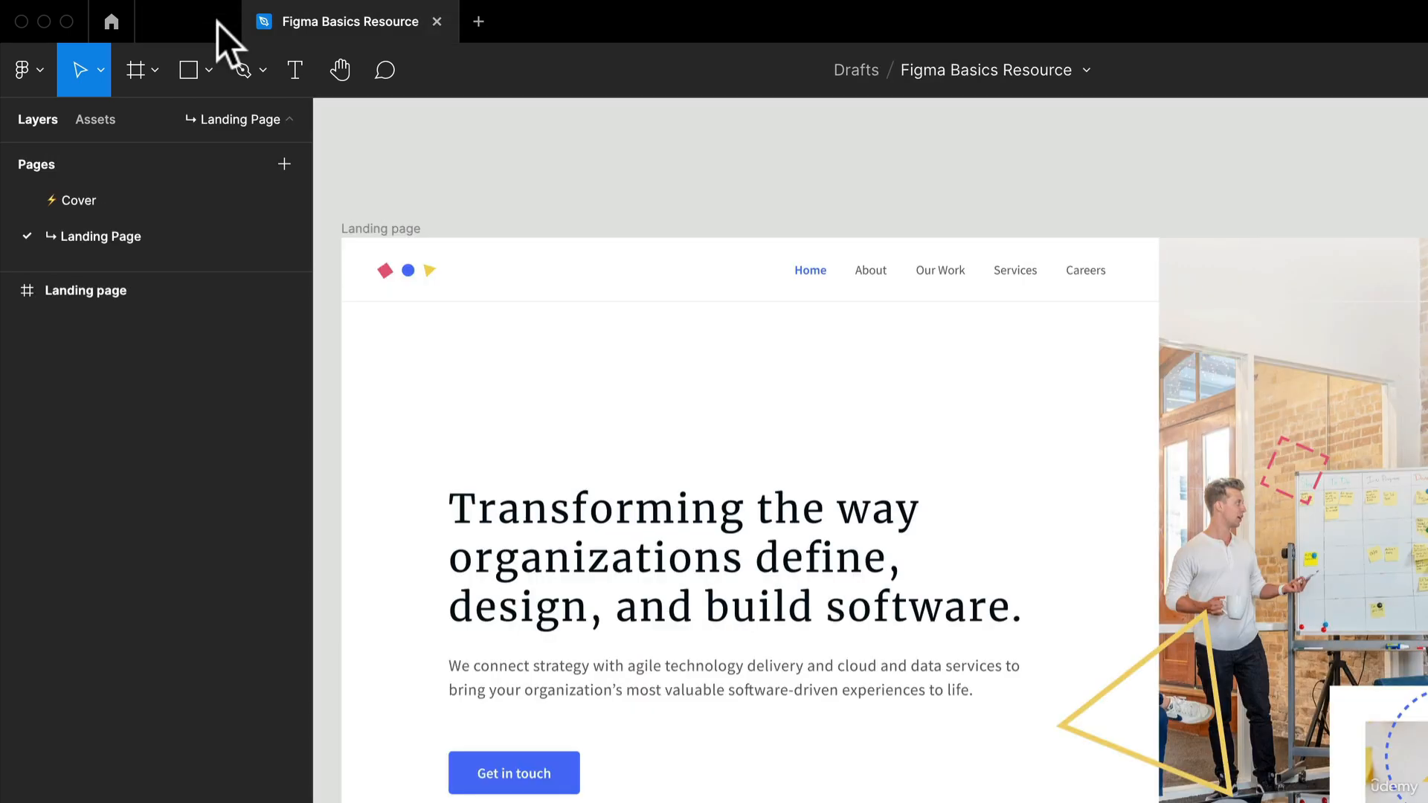
click(94, 122)
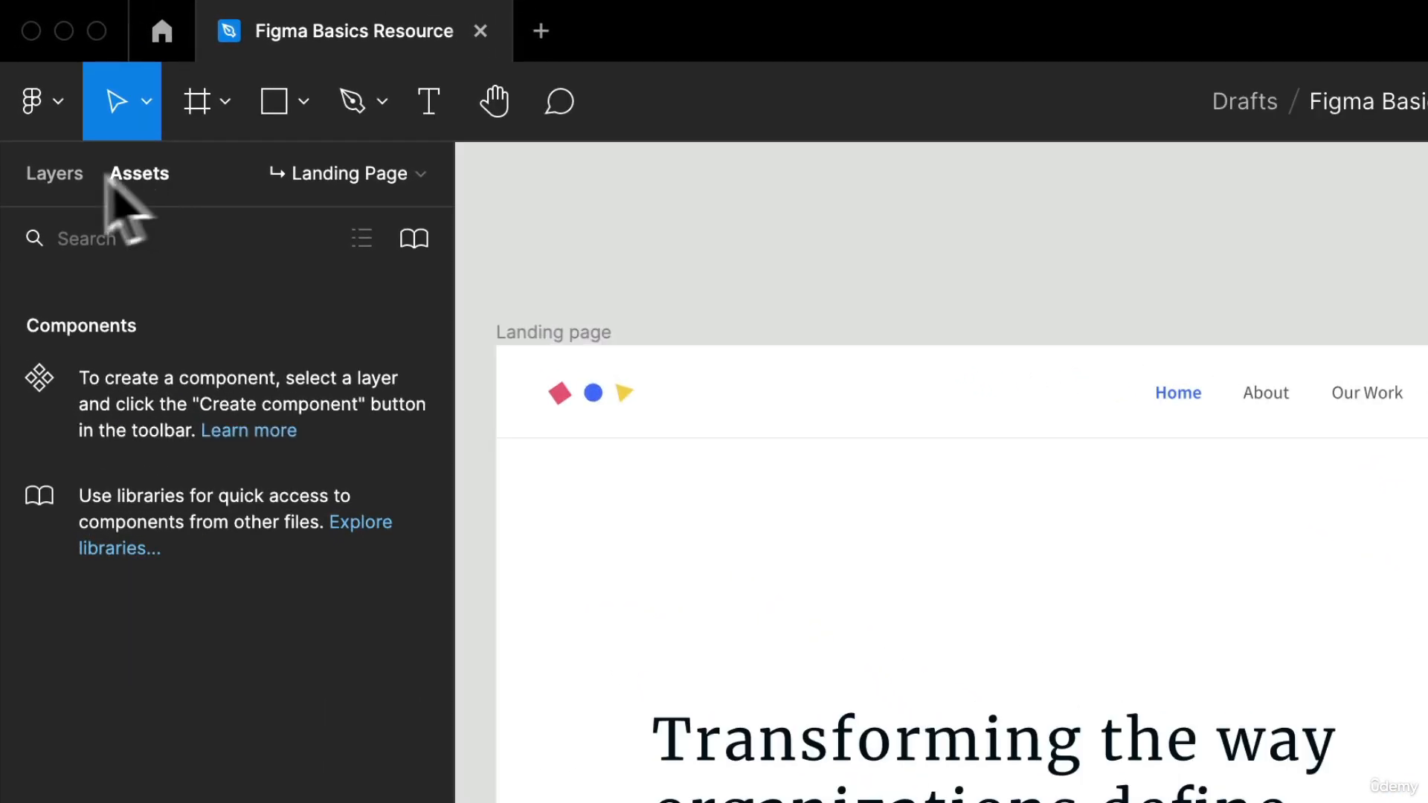
click(28, 112)
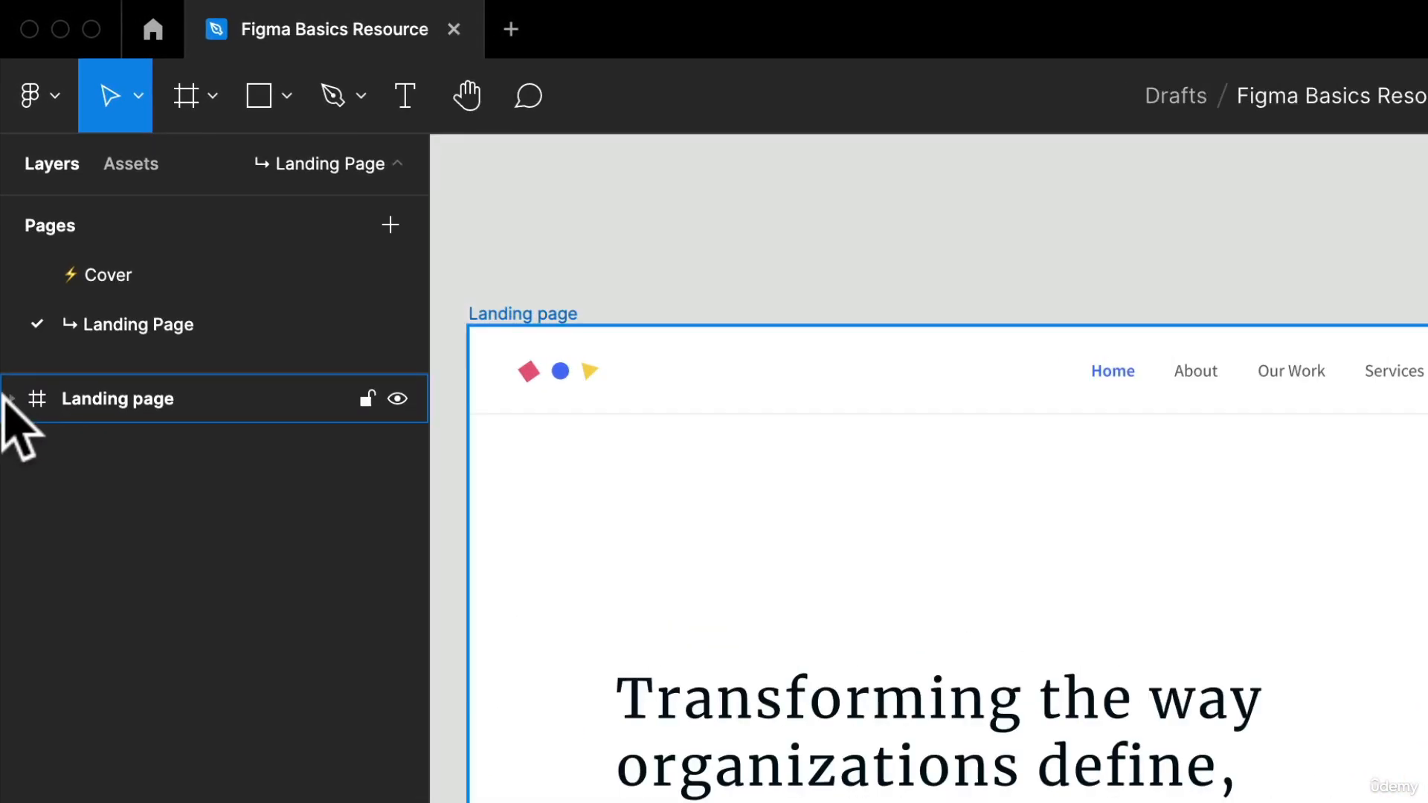
- Expand the Landing page, Header, Navigation and Hero layers and select the Horizontal Rule to locate it in the design
click(10, 398)
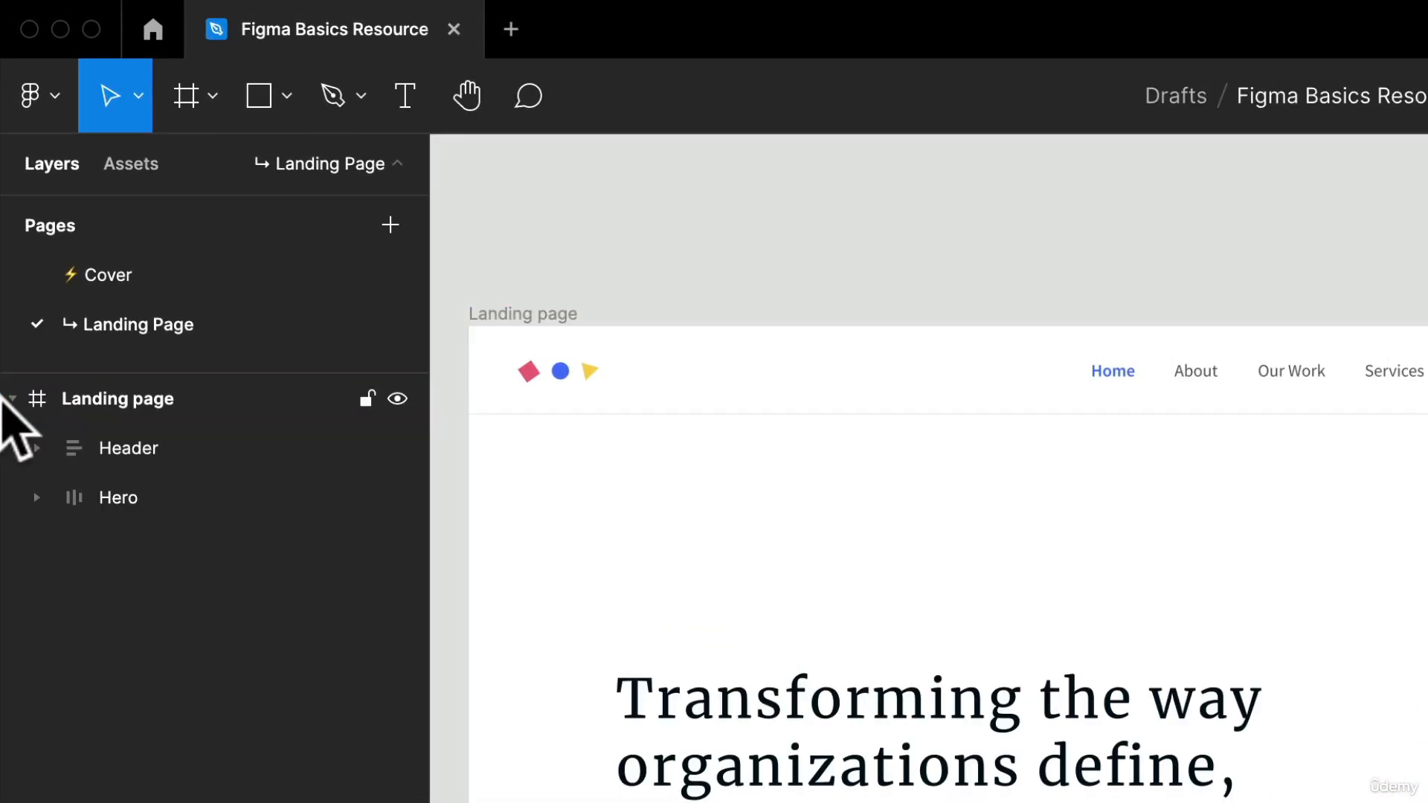
click(36, 448)
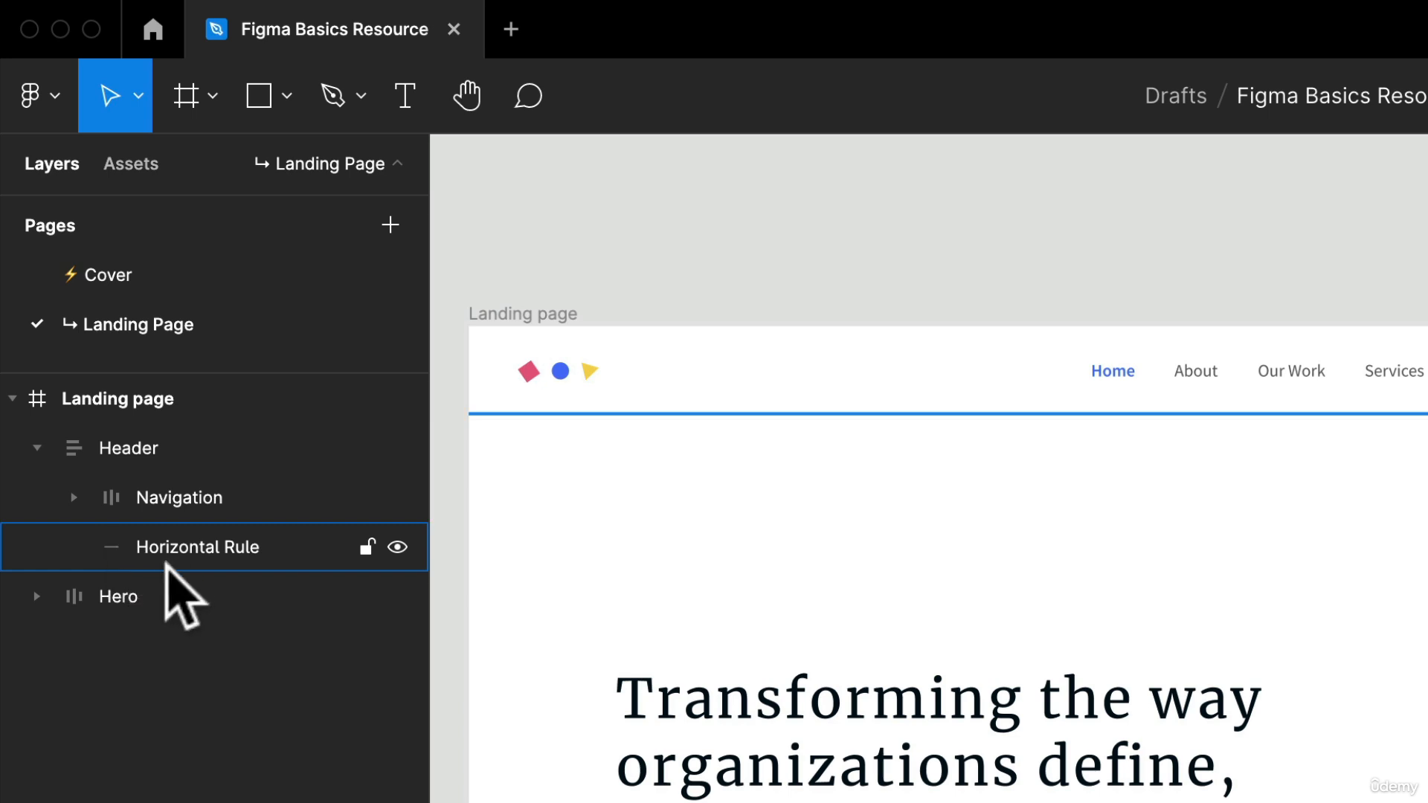
click(111, 547)
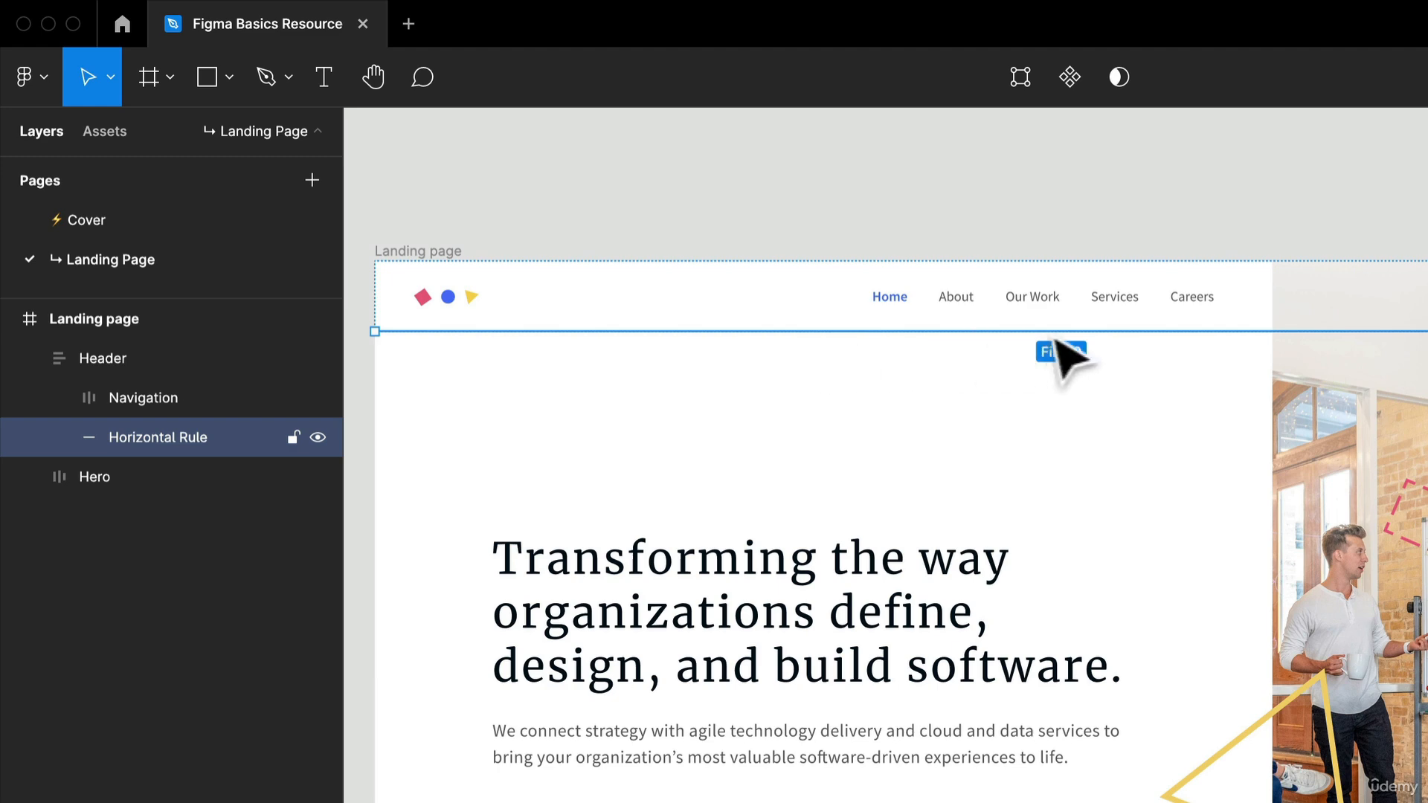
click(60, 398)
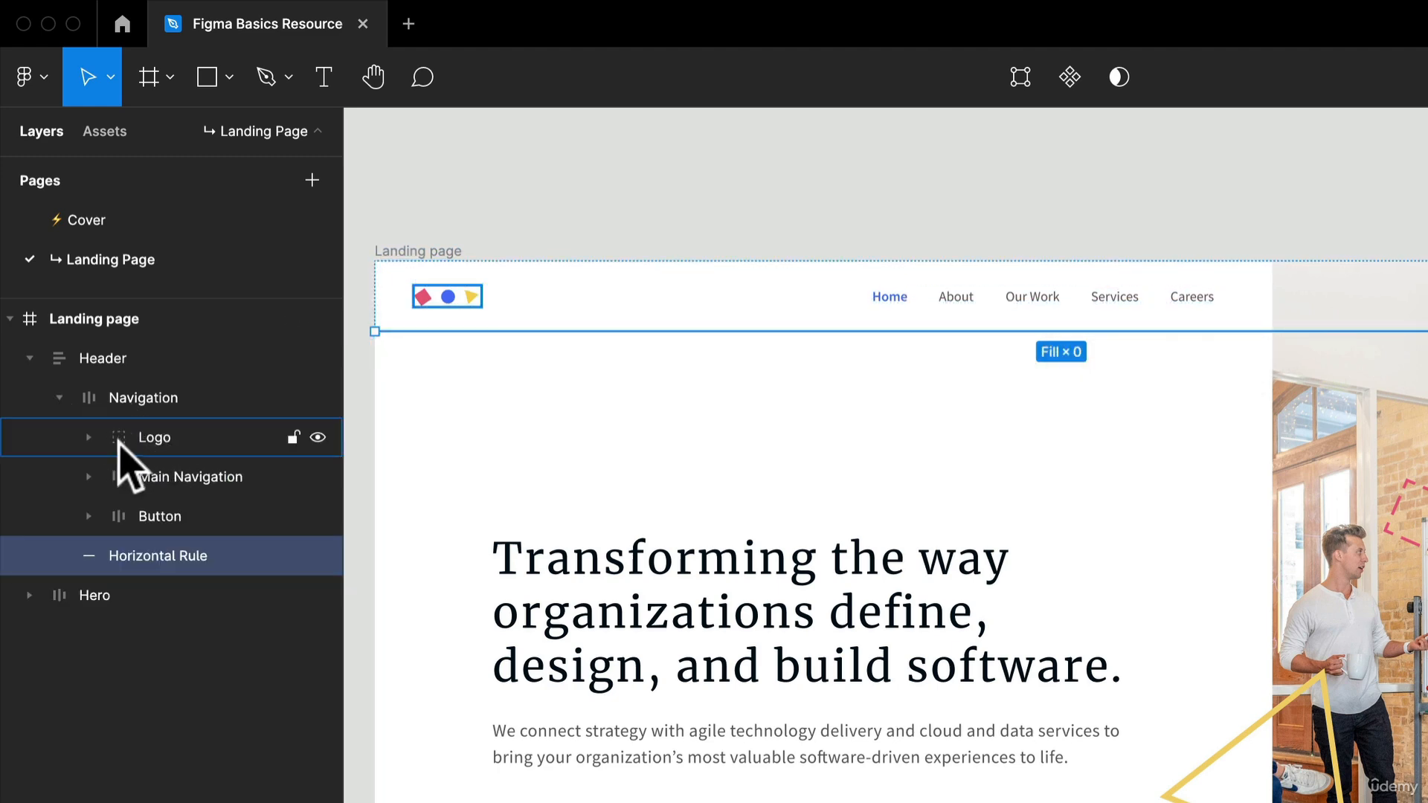
click(29, 594)
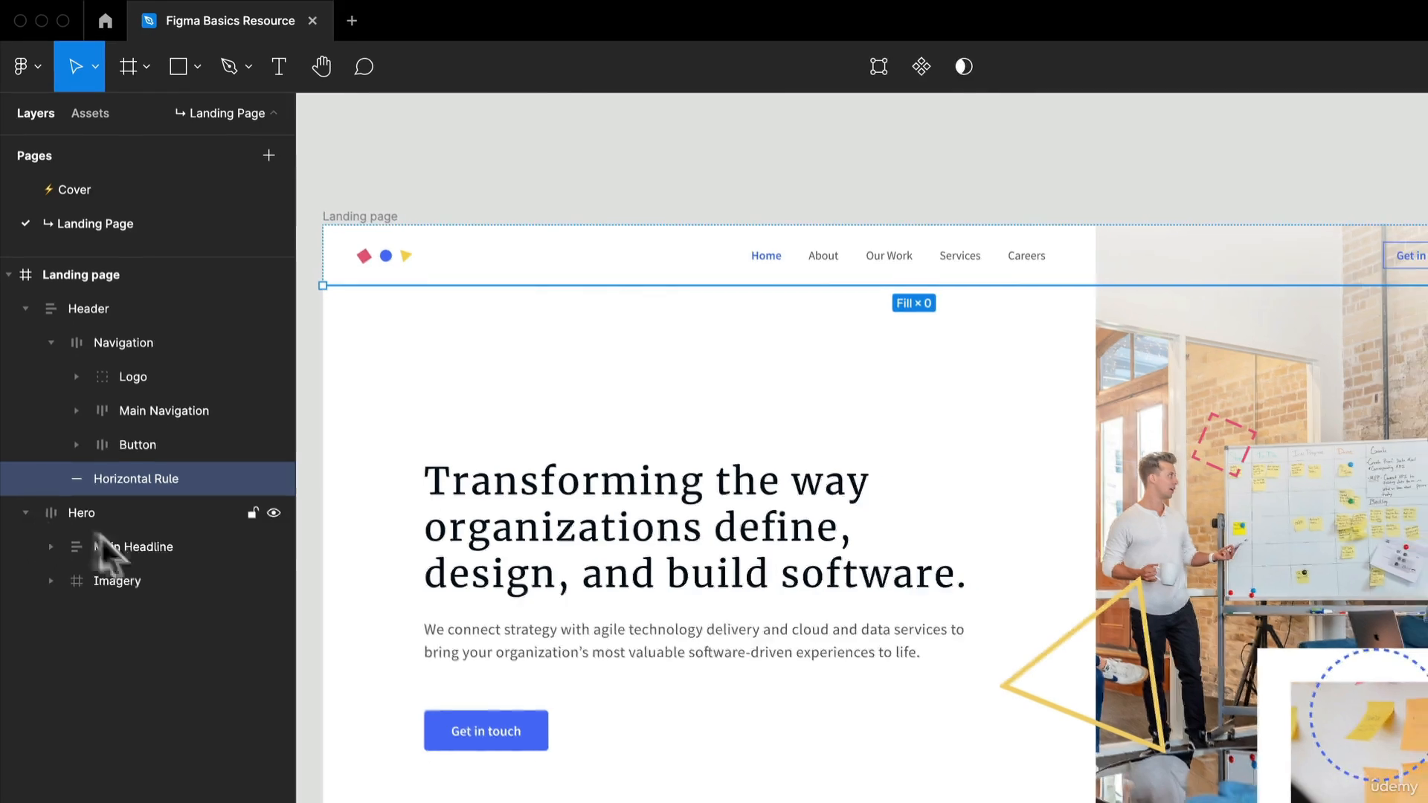
- Try turning the Main Headline into a component and duplicating it, and undo both changes
click(134, 550)
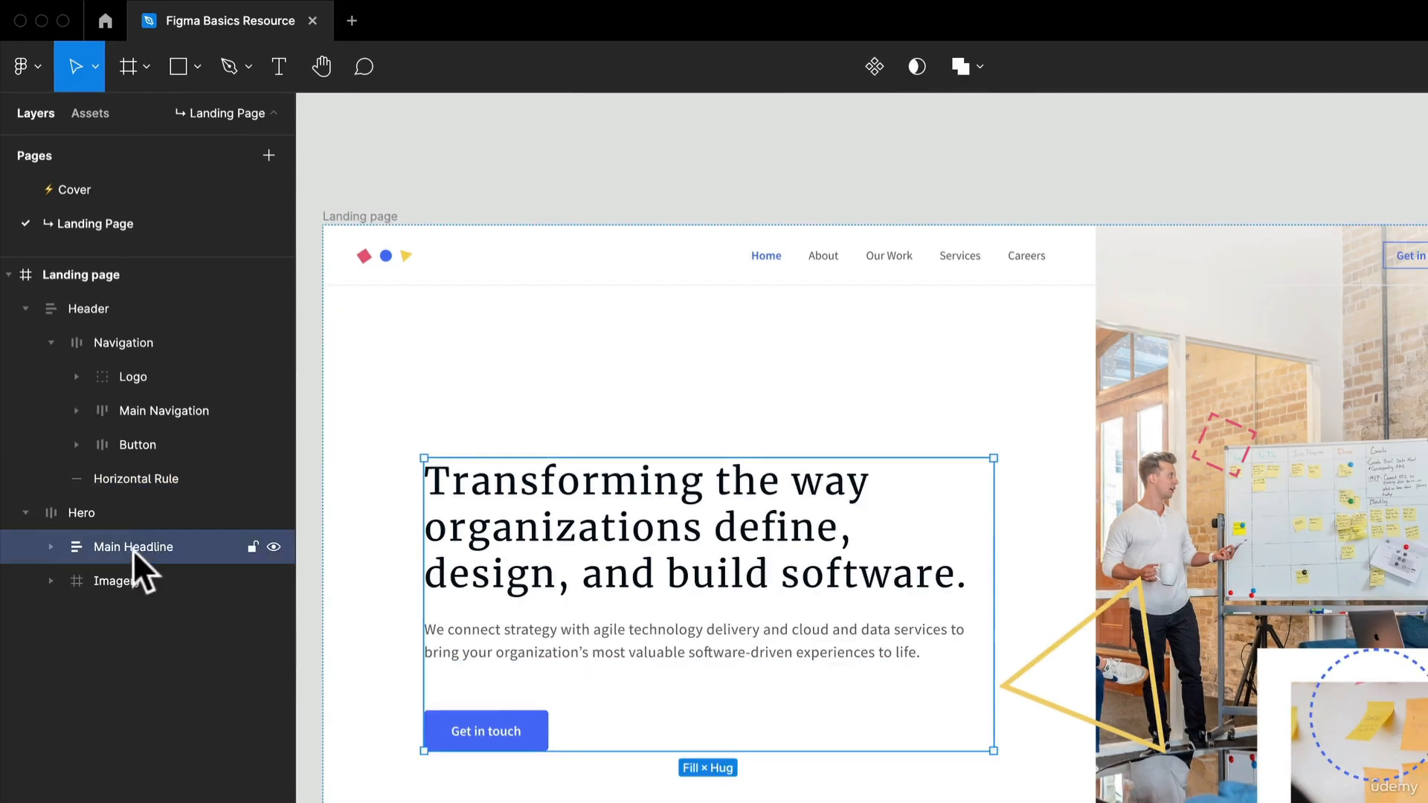
click(875, 68)
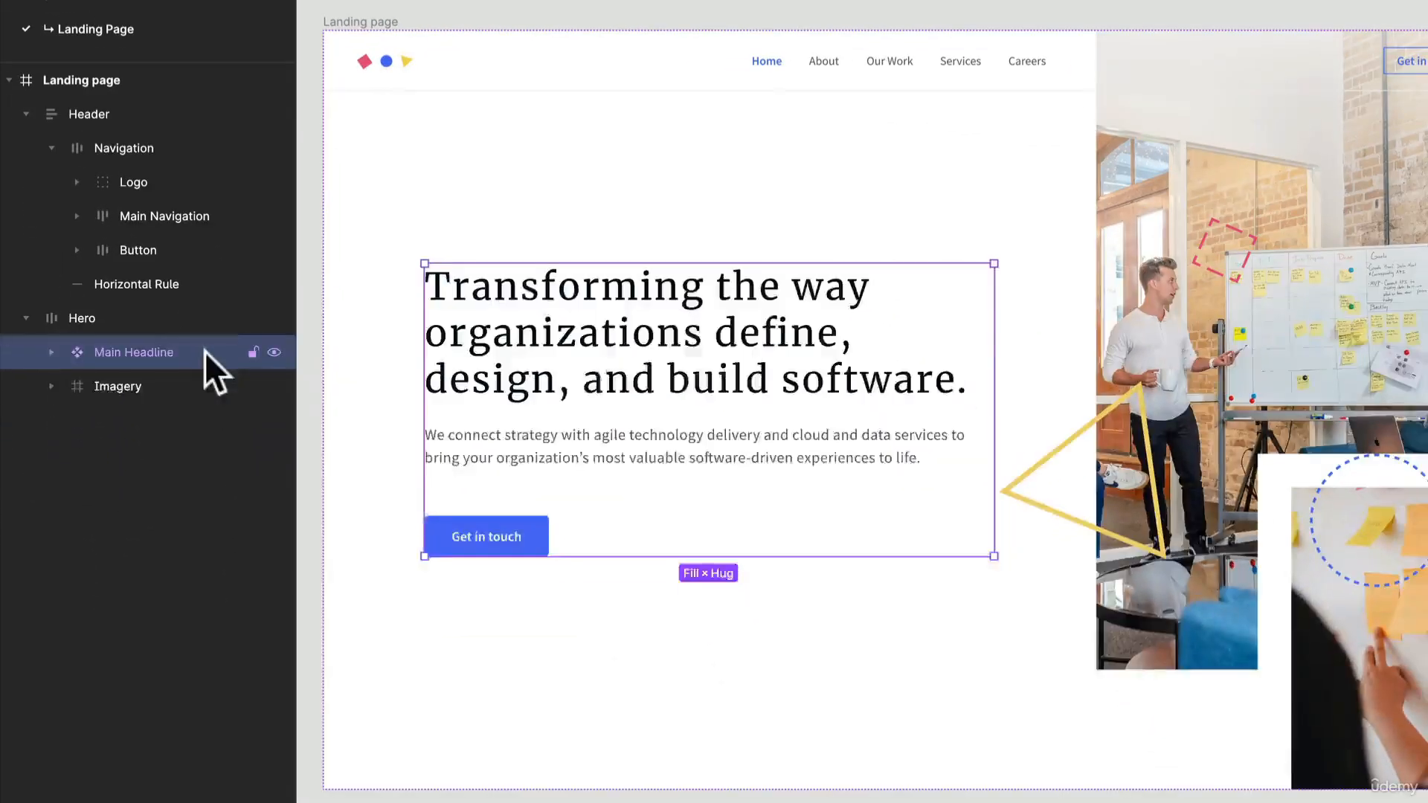
key(super+d)
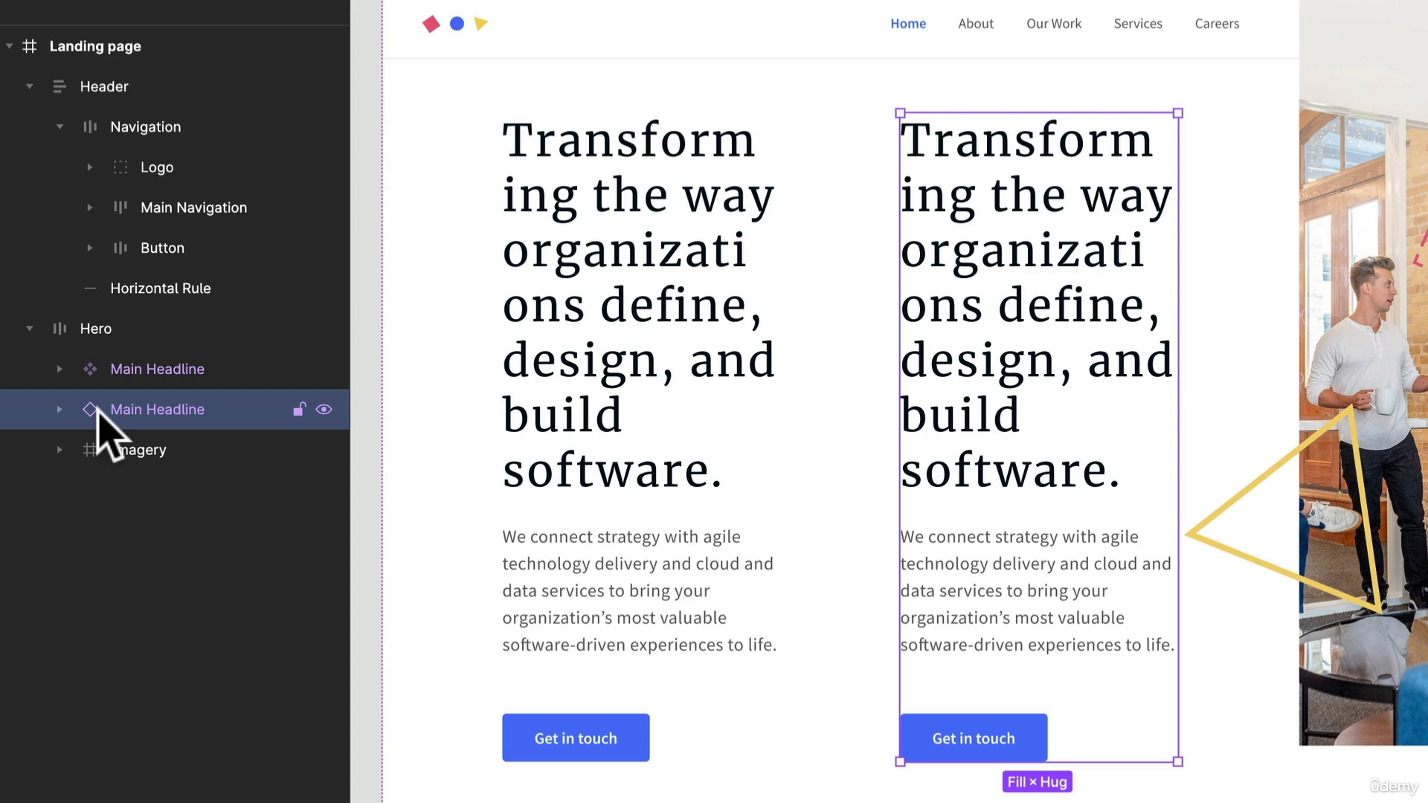
key(super+z)
key(super+z)
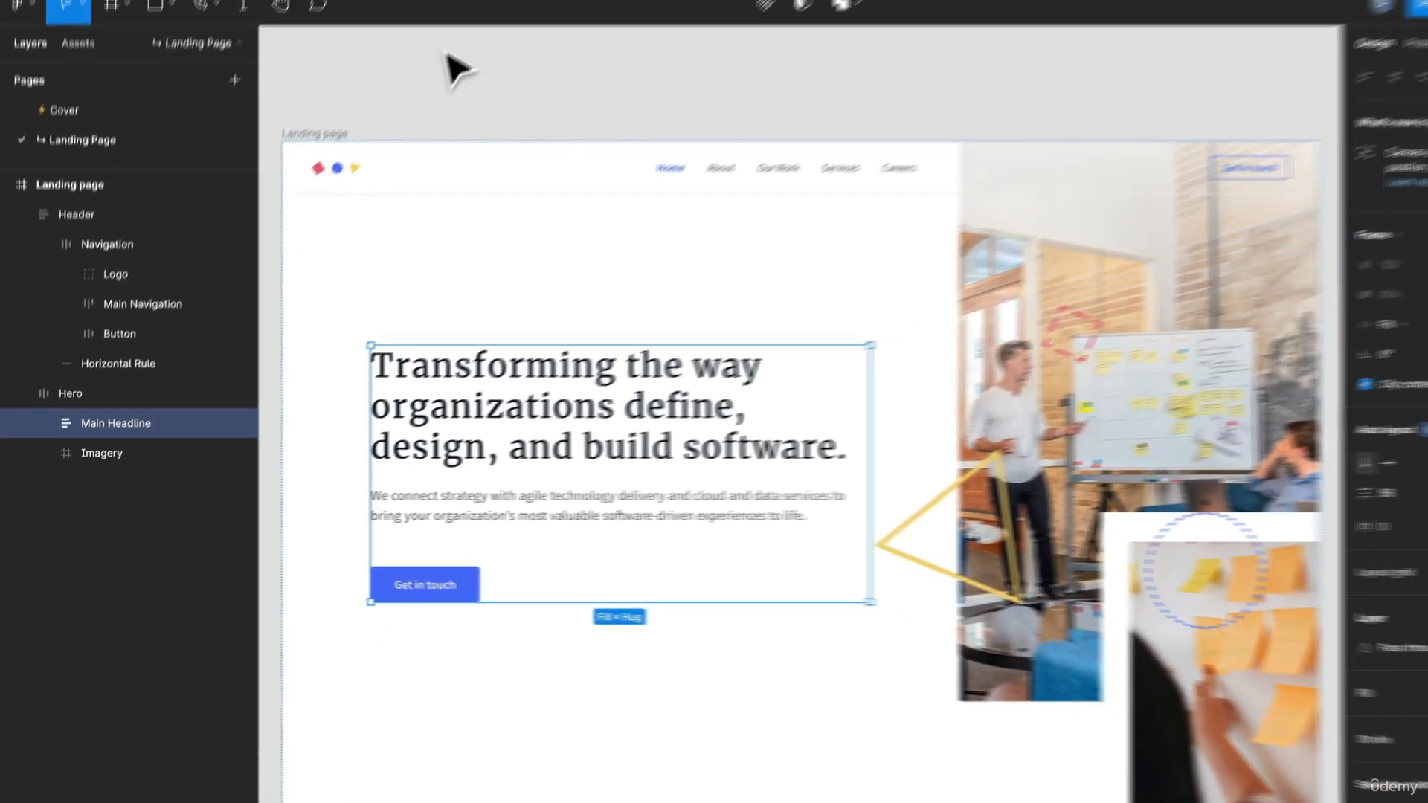
- Examine the nesting of the Header, Navigation and Main Navigation layers, expand Main Navigation to its nav items, and clear the selection
click(404, 97)
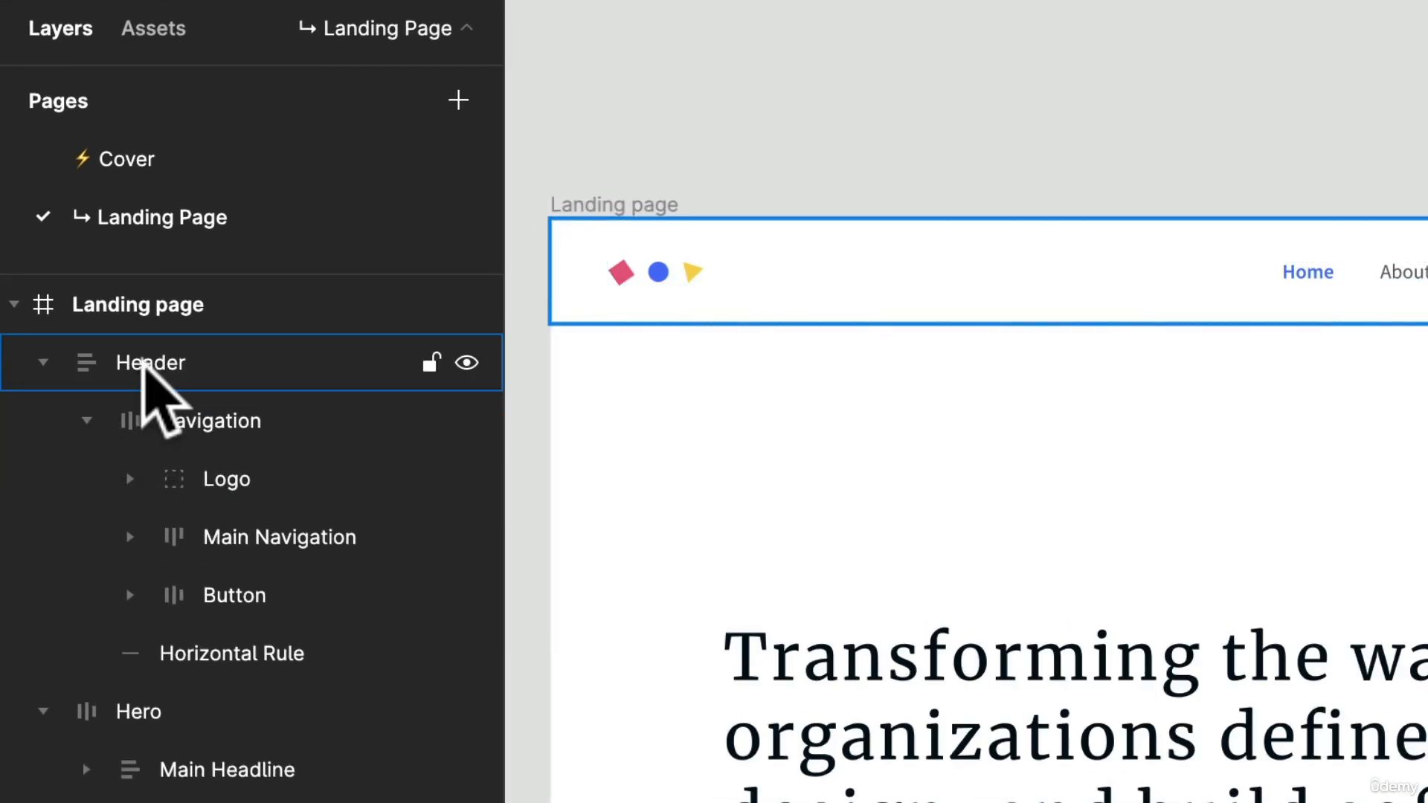
click(144, 372)
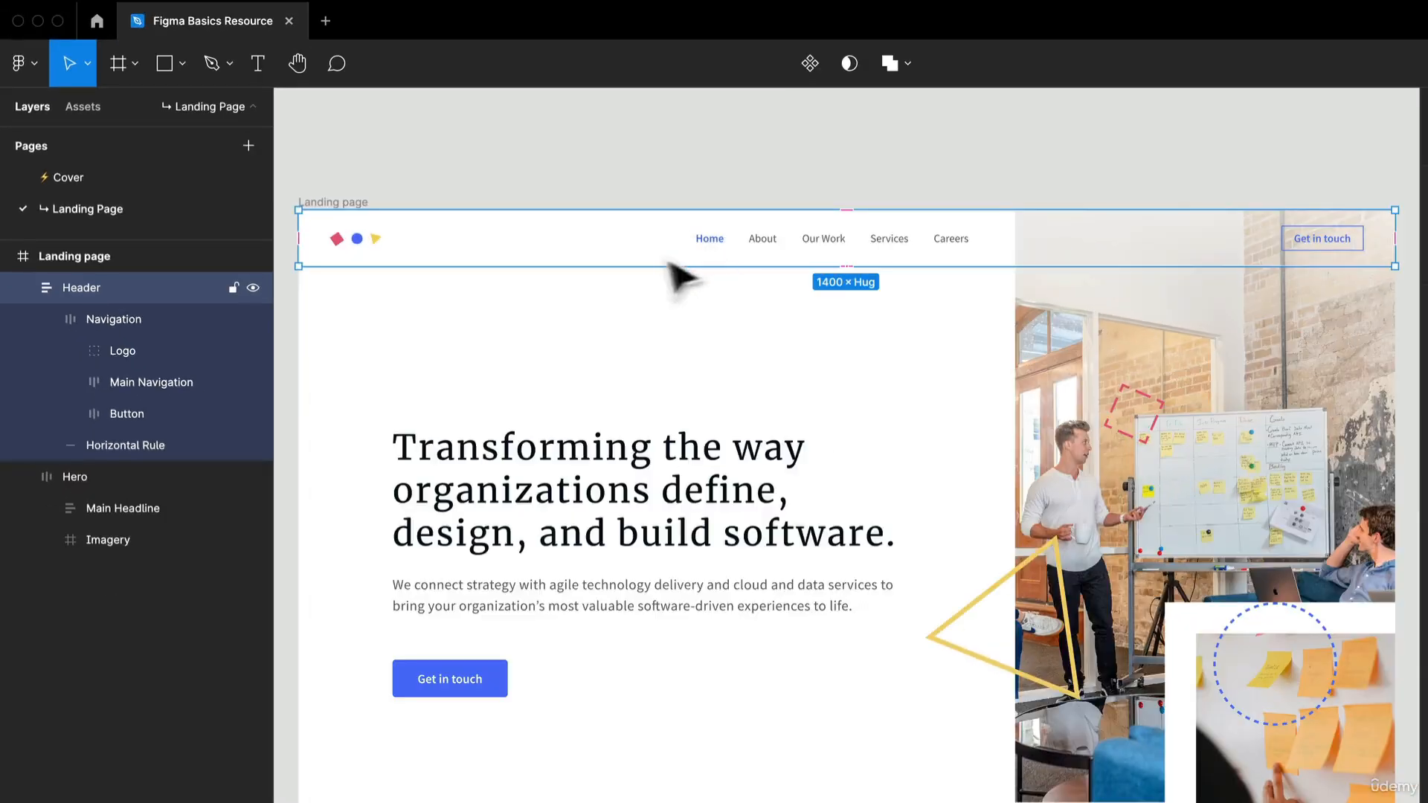
click(357, 426)
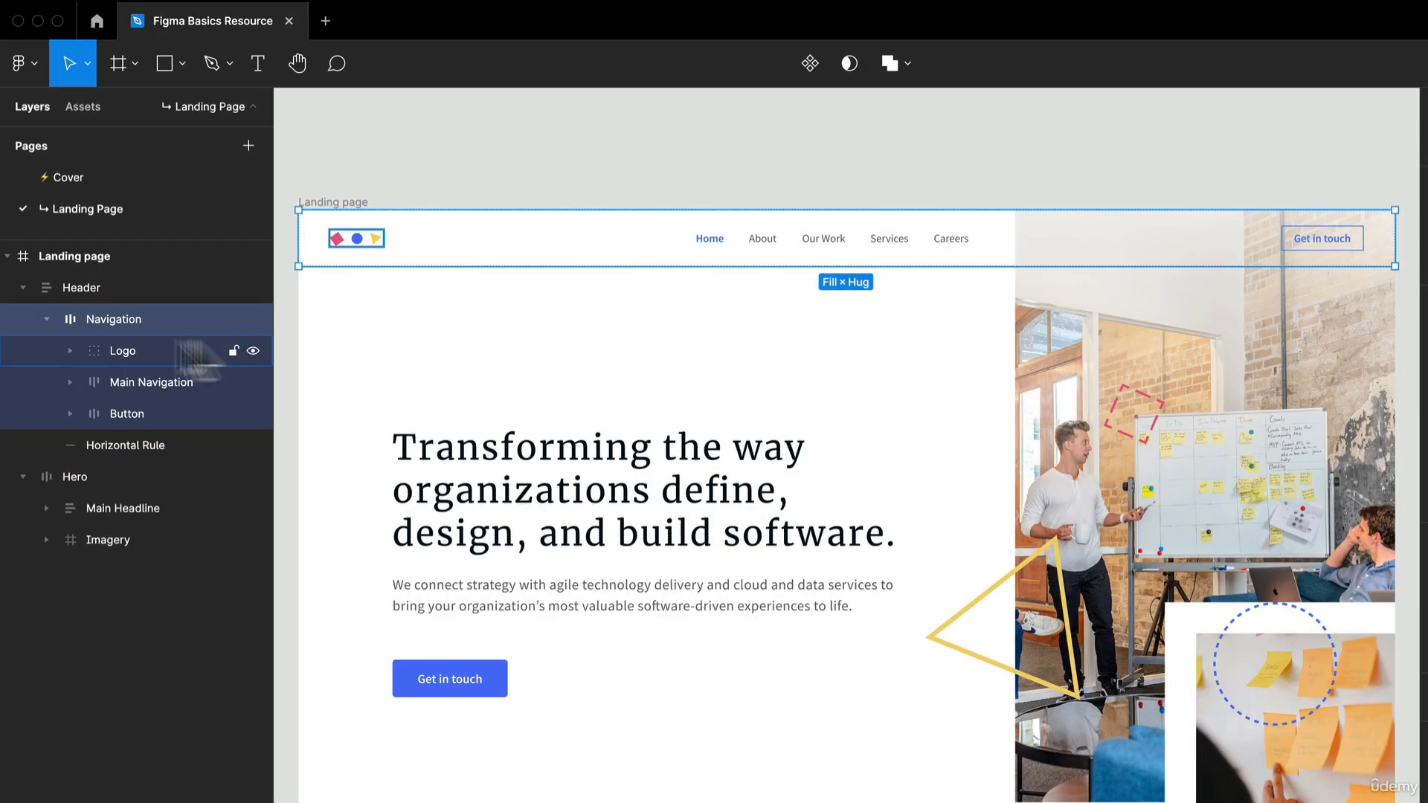
click(137, 382)
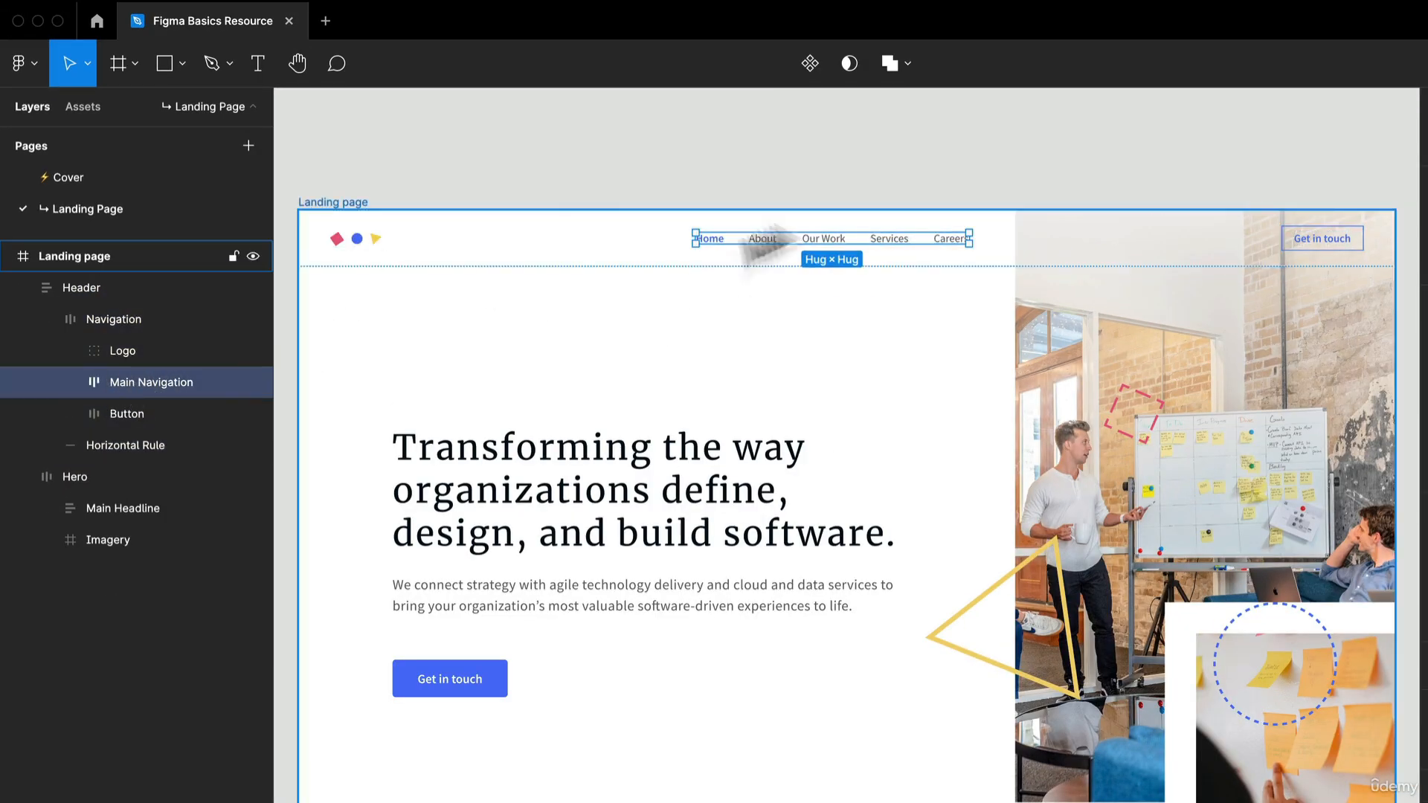
scroll(987, 268, up, 5)
scroll(911, 273, down, 2)
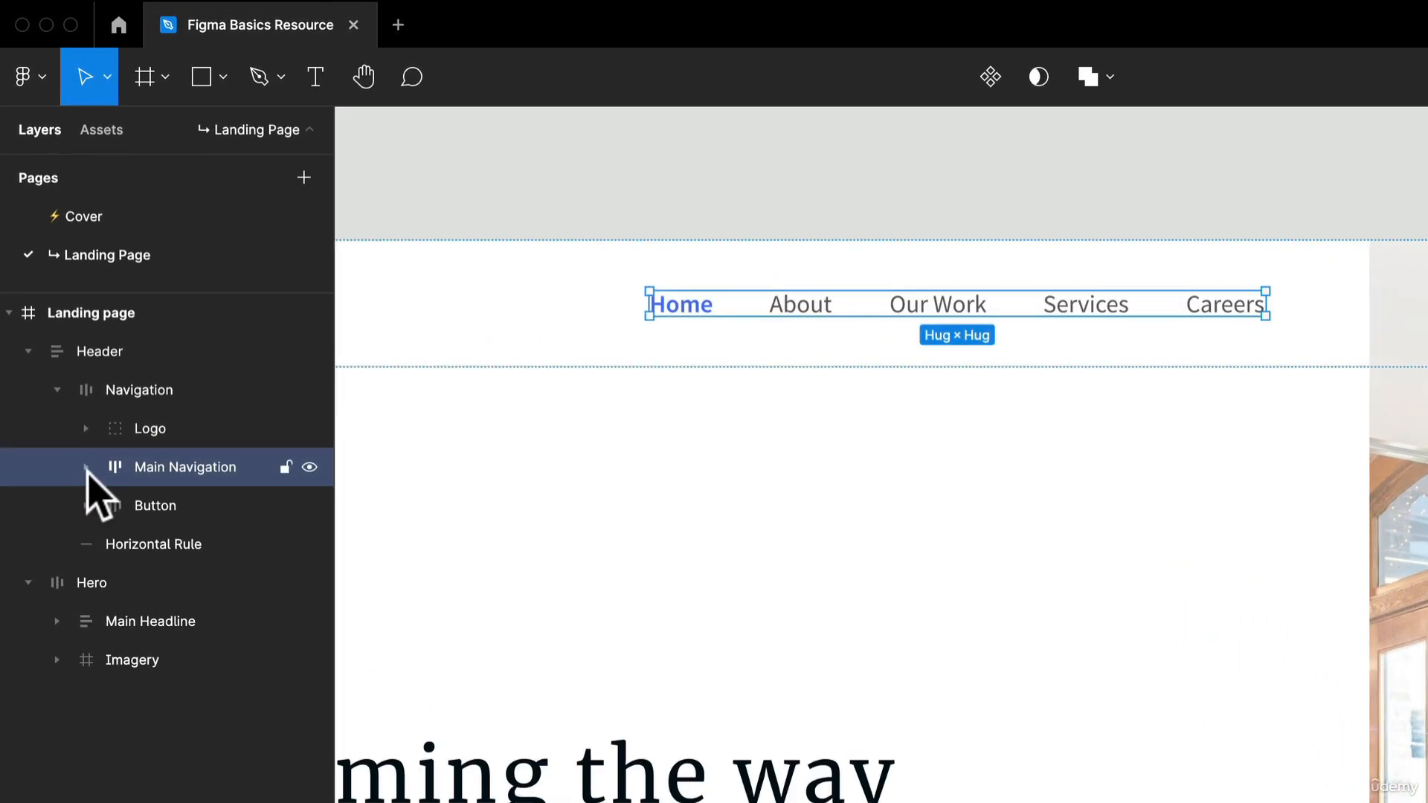
click(87, 467)
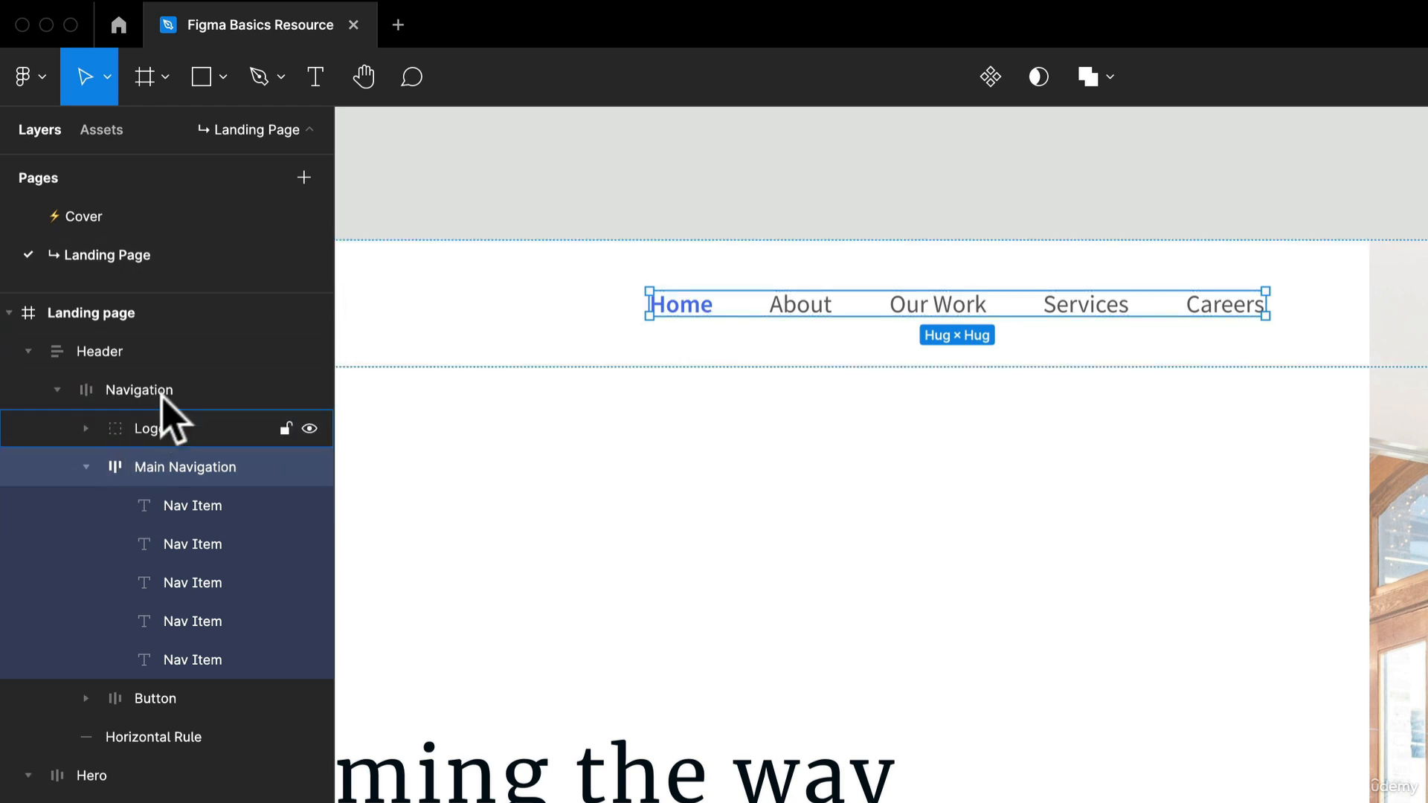
click(196, 393)
click(482, 216)
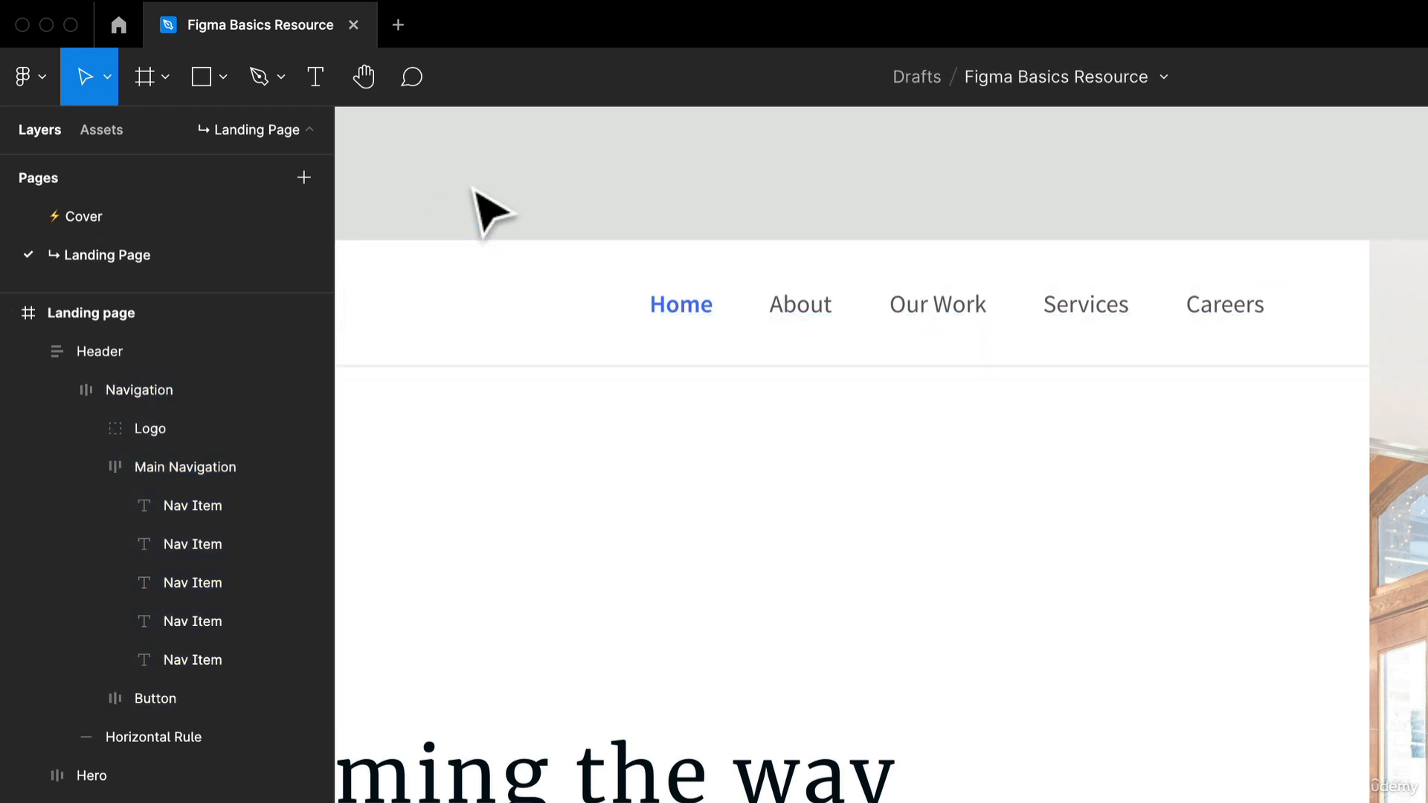
- Draw a rectangle about 54 × 45 above the Landing page frame and nest it in the Header above Navigation
click(200, 77)
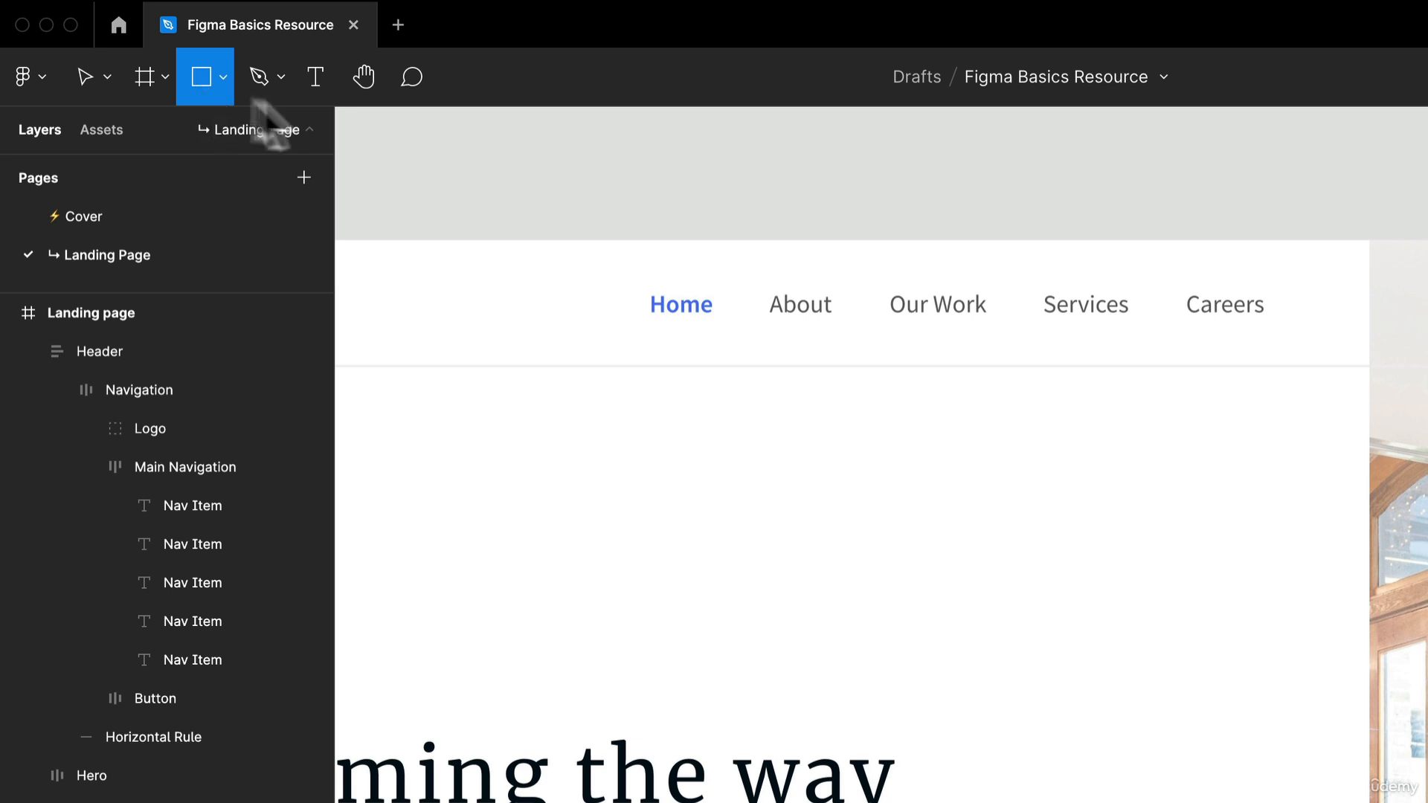
drag(494, 122, 590, 200)
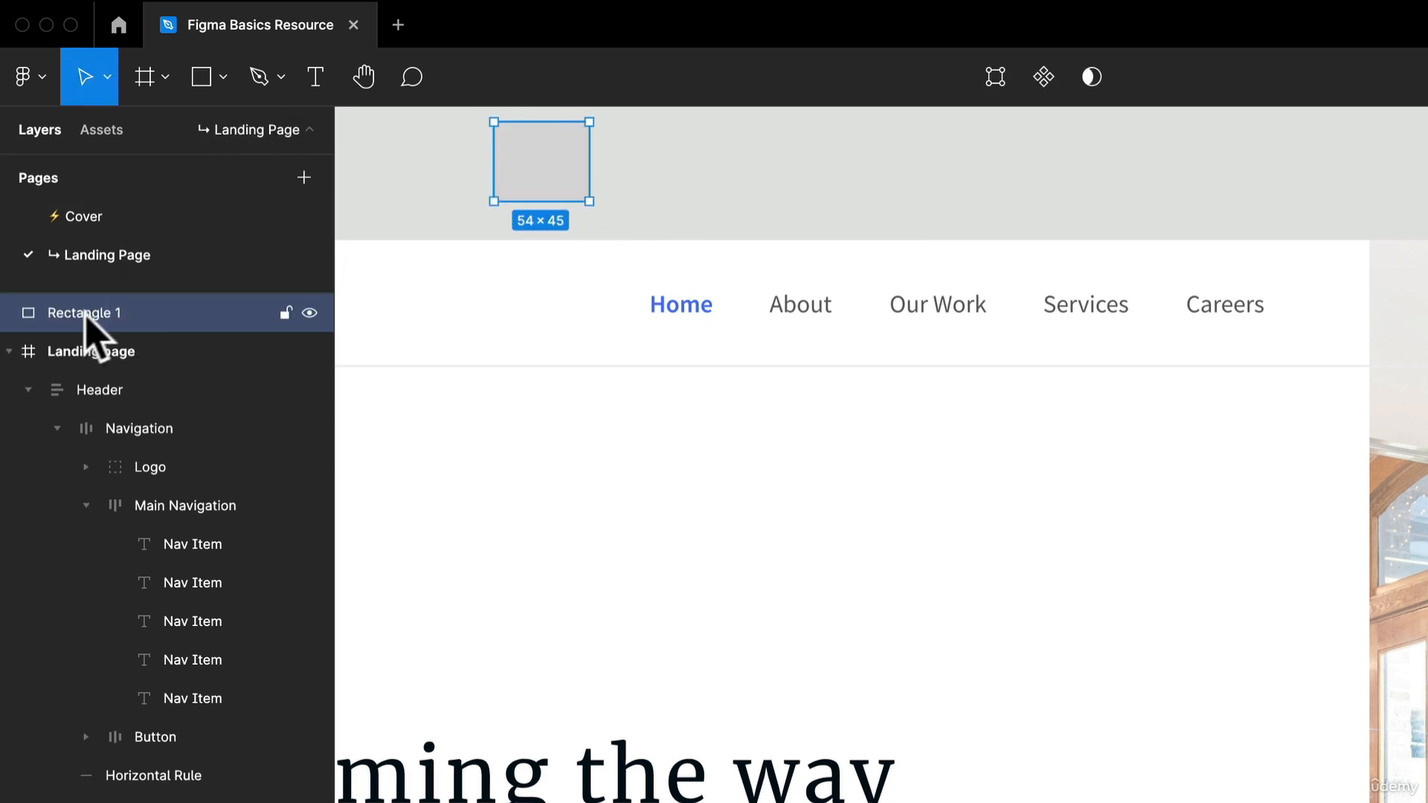
drag(90, 315, 148, 406)
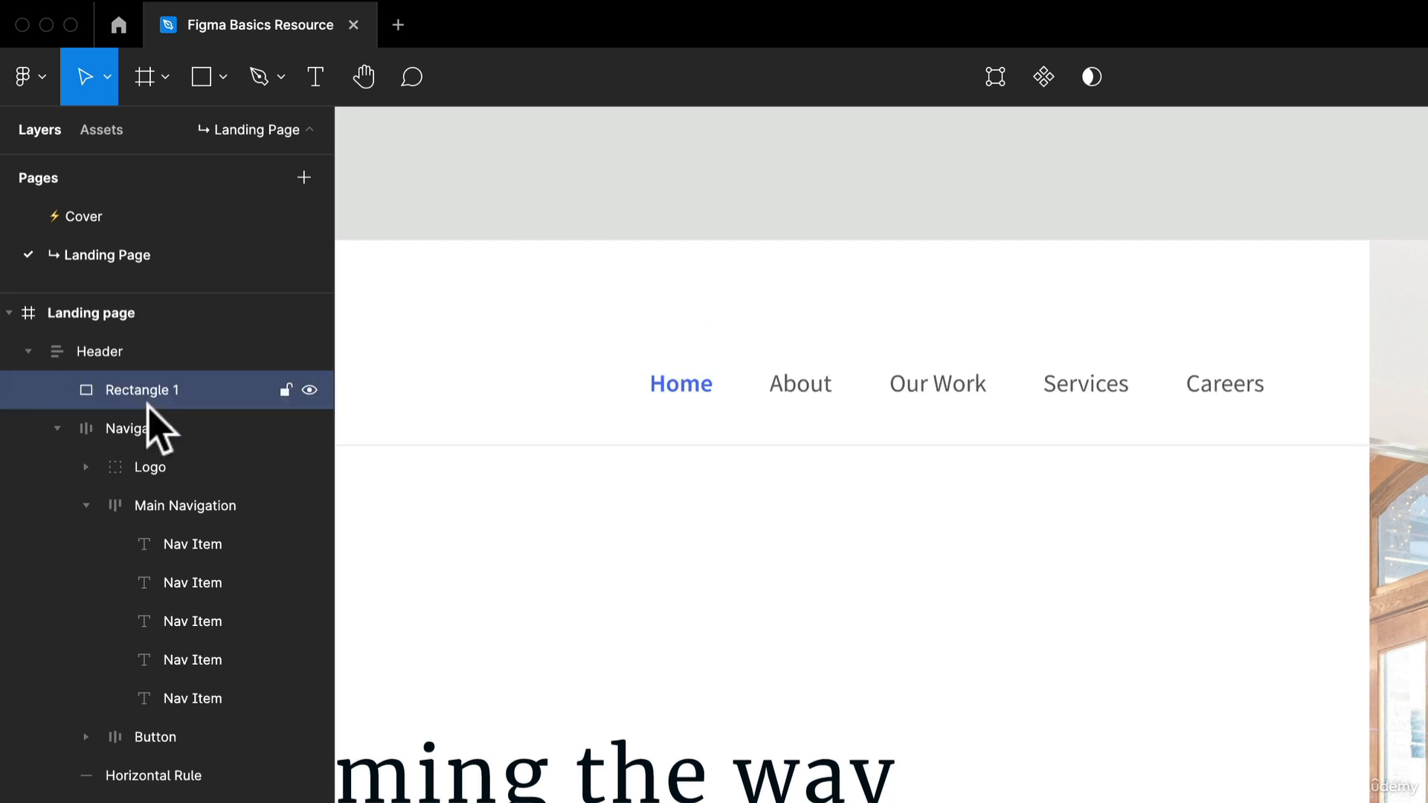
scroll(710, 309, down, 5)
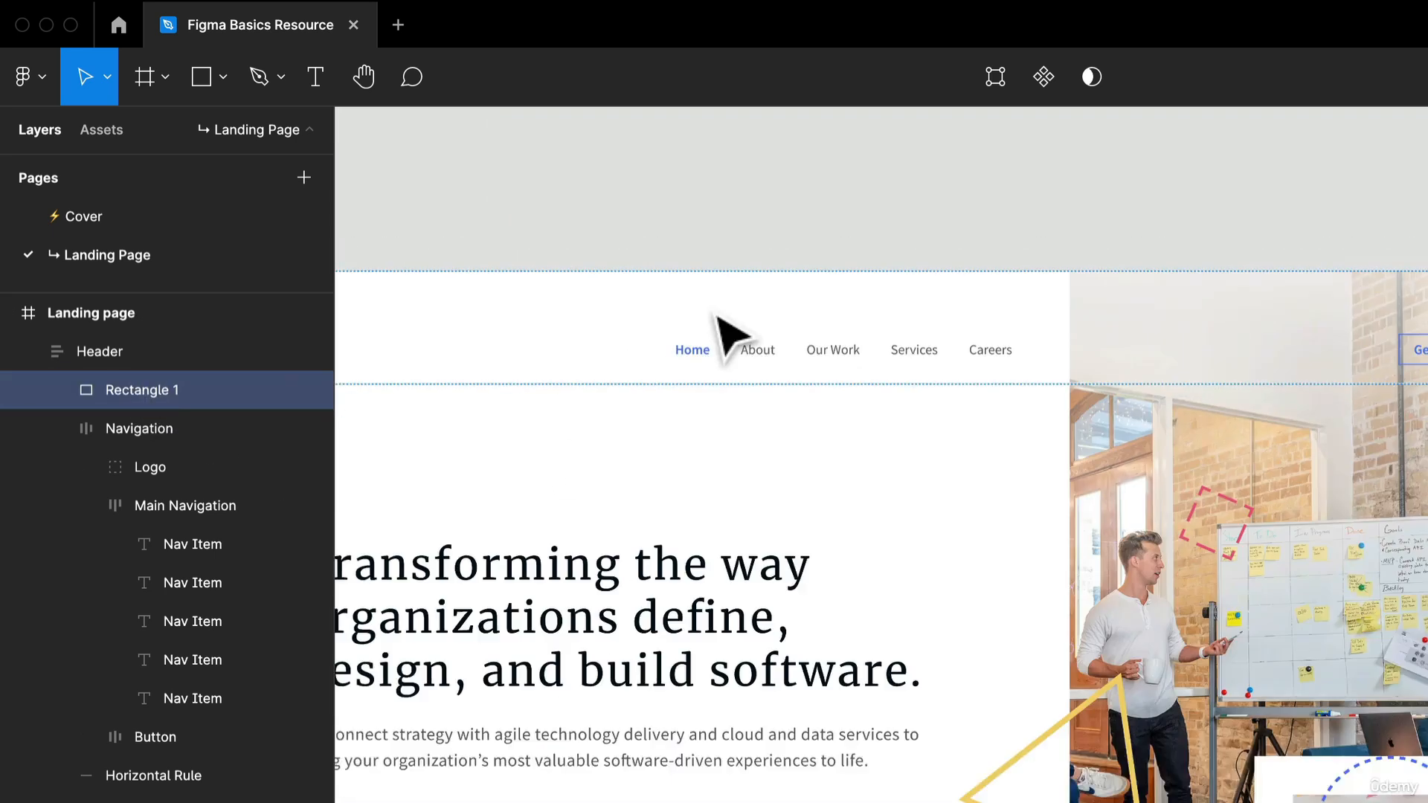
drag(725, 354, 878, 331)
drag(160, 390, 135, 678)
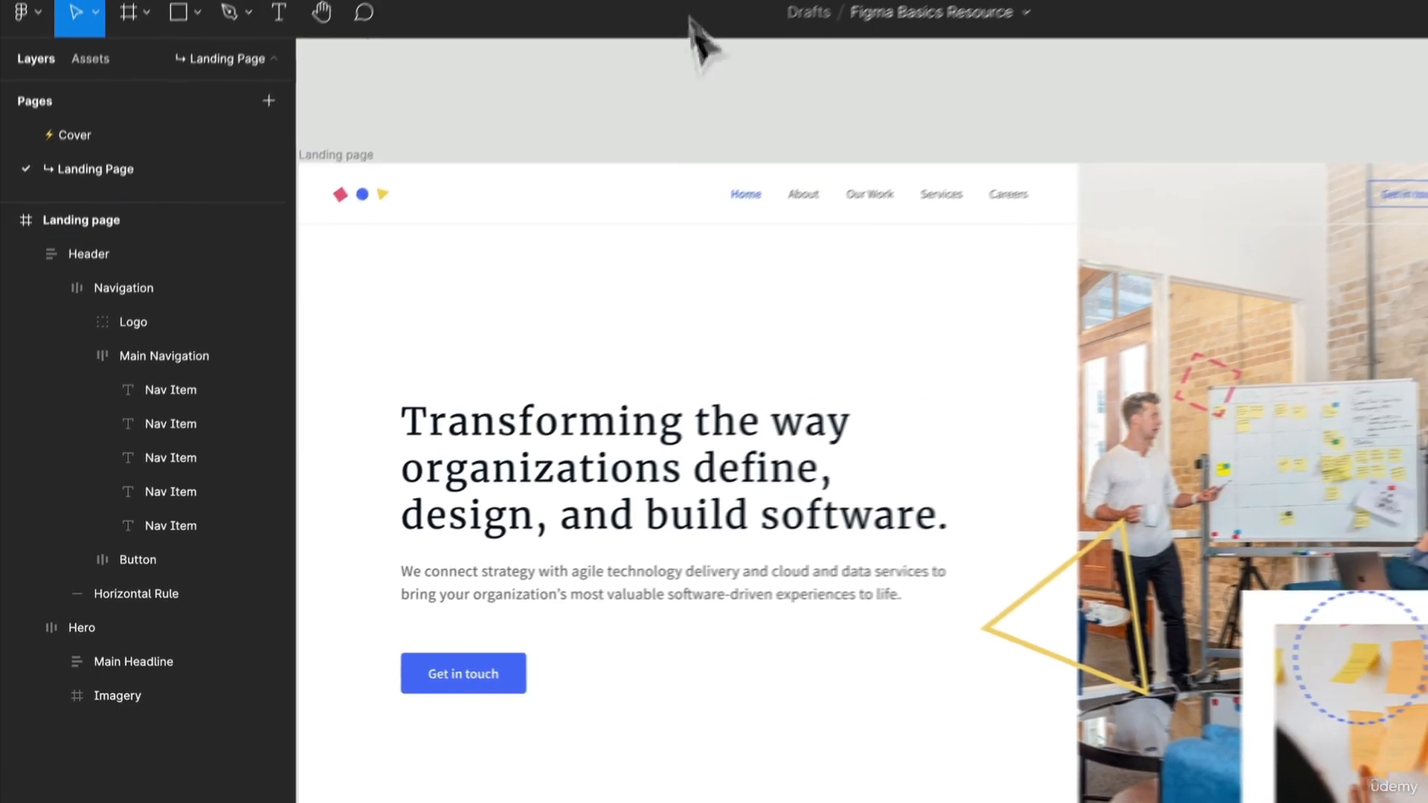
- Examine the commands available for the Navigation layer and for the Landing page frame on the canvas
drag(526, 166, 608, 151)
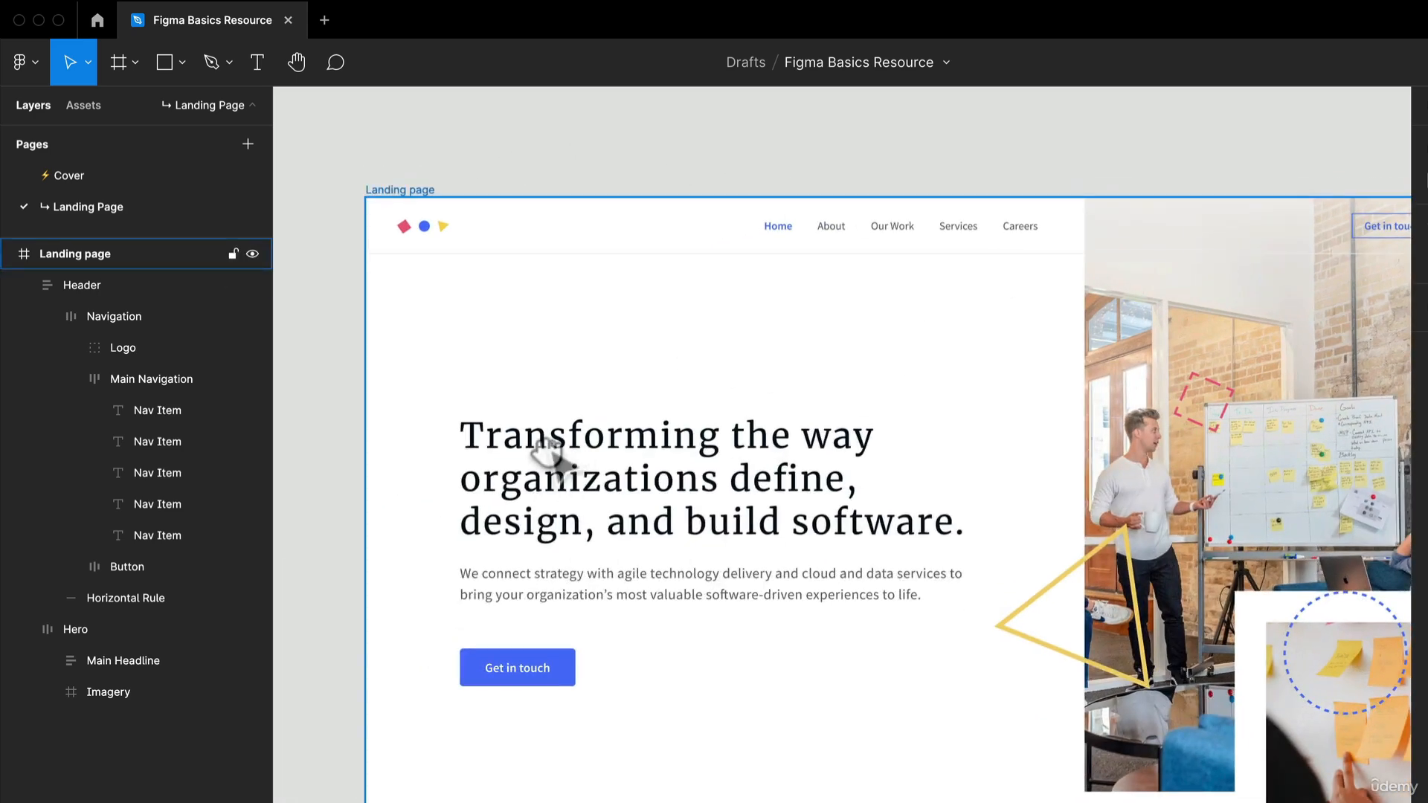
scroll(446, 421, up, 1)
scroll(446, 420, right, 1)
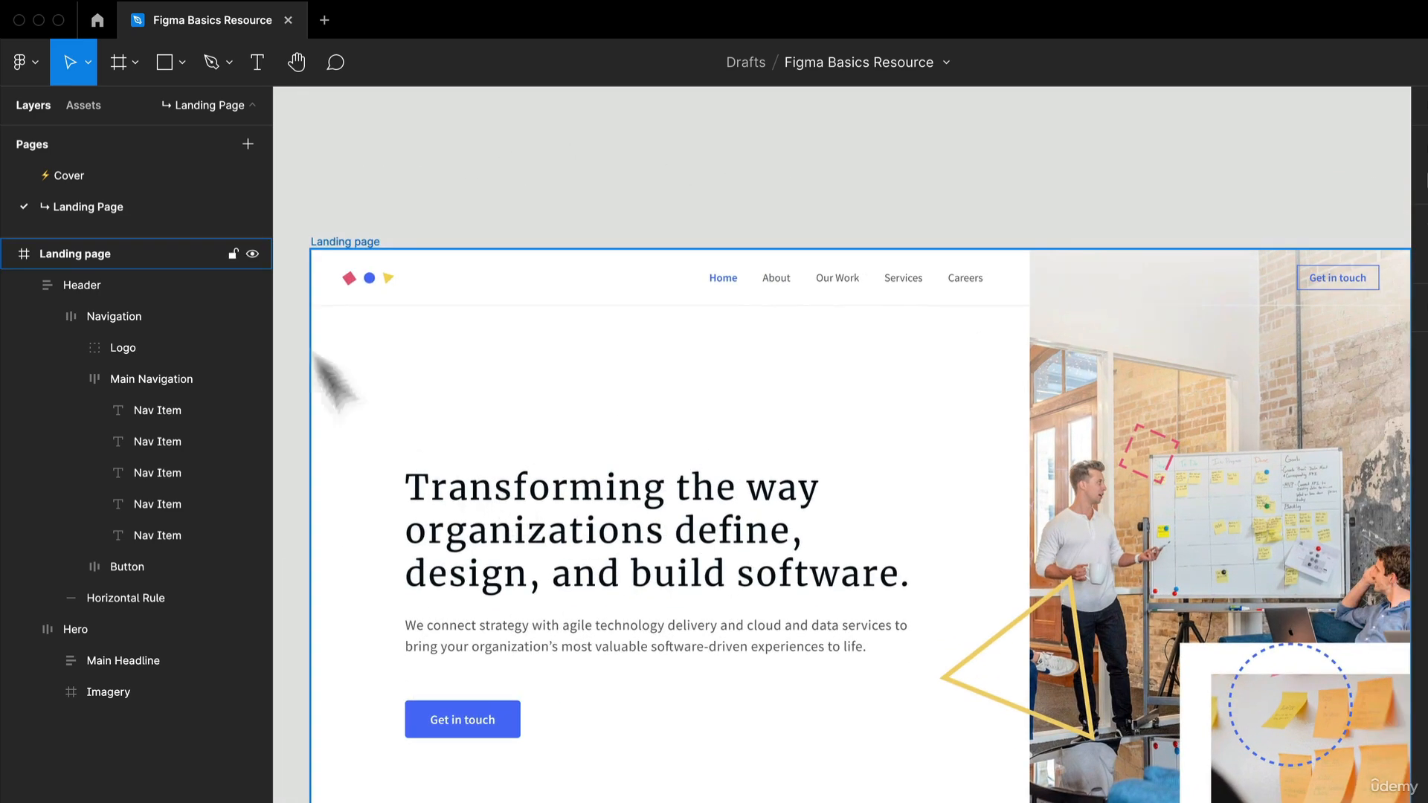
click(126, 318)
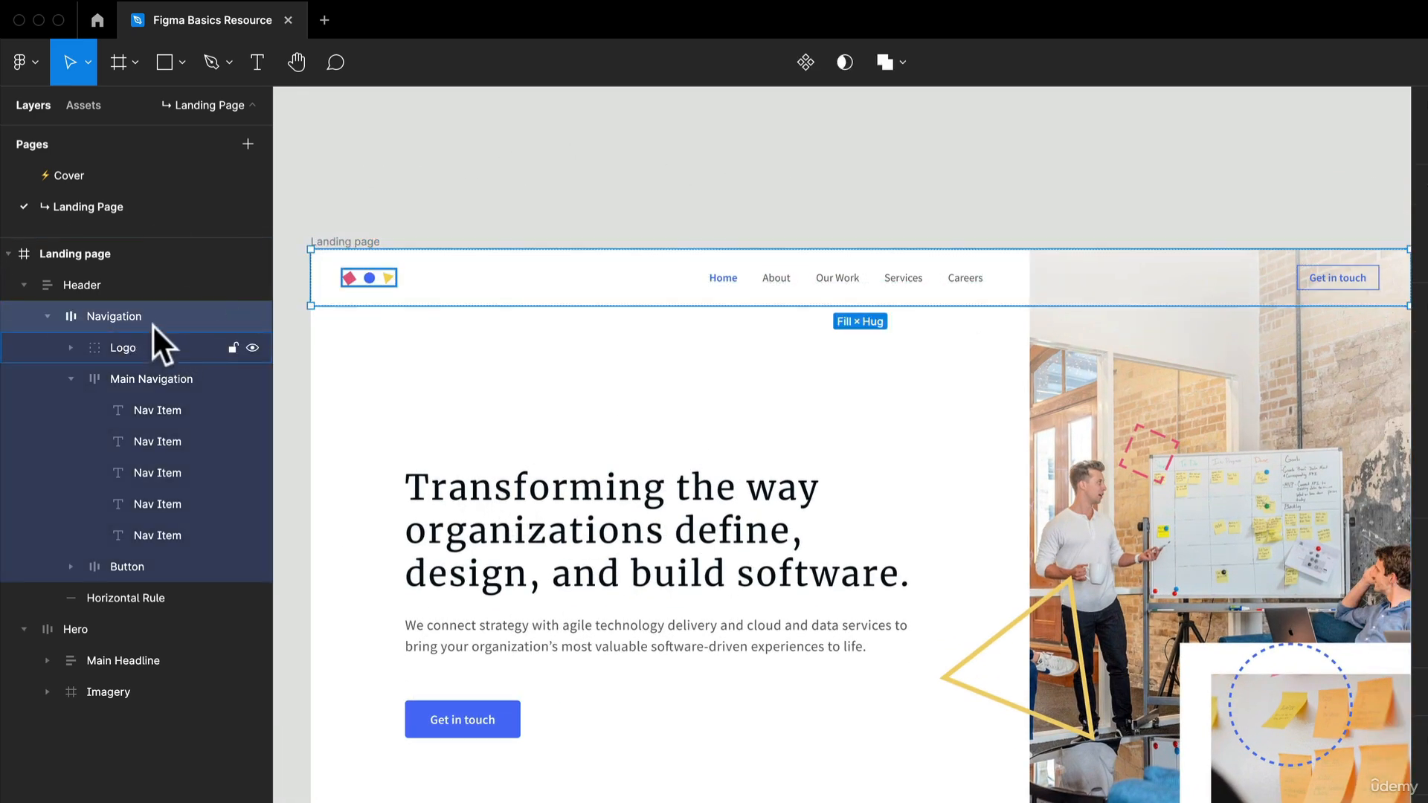
right_click(153, 320)
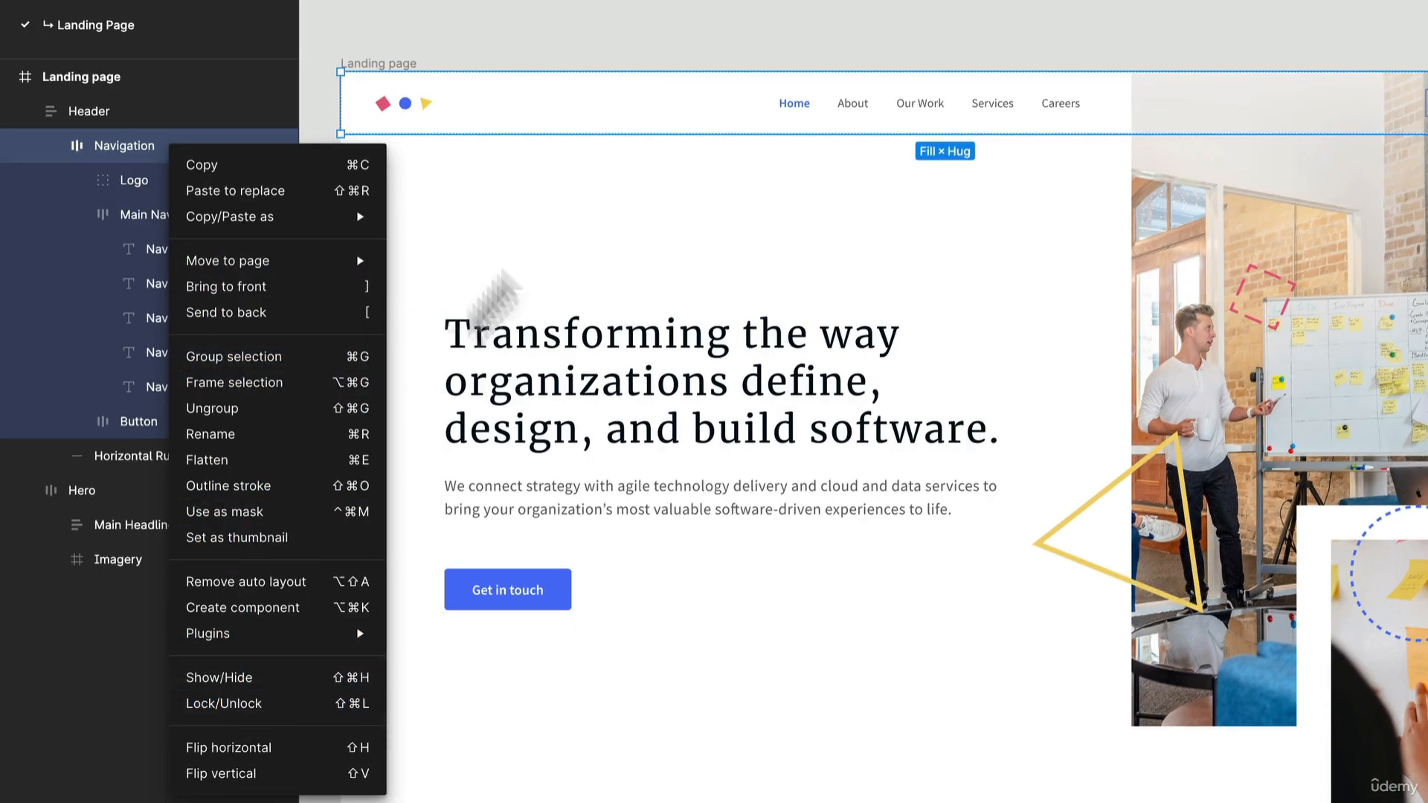
click(541, 206)
click(542, 203)
right_click(467, 183)
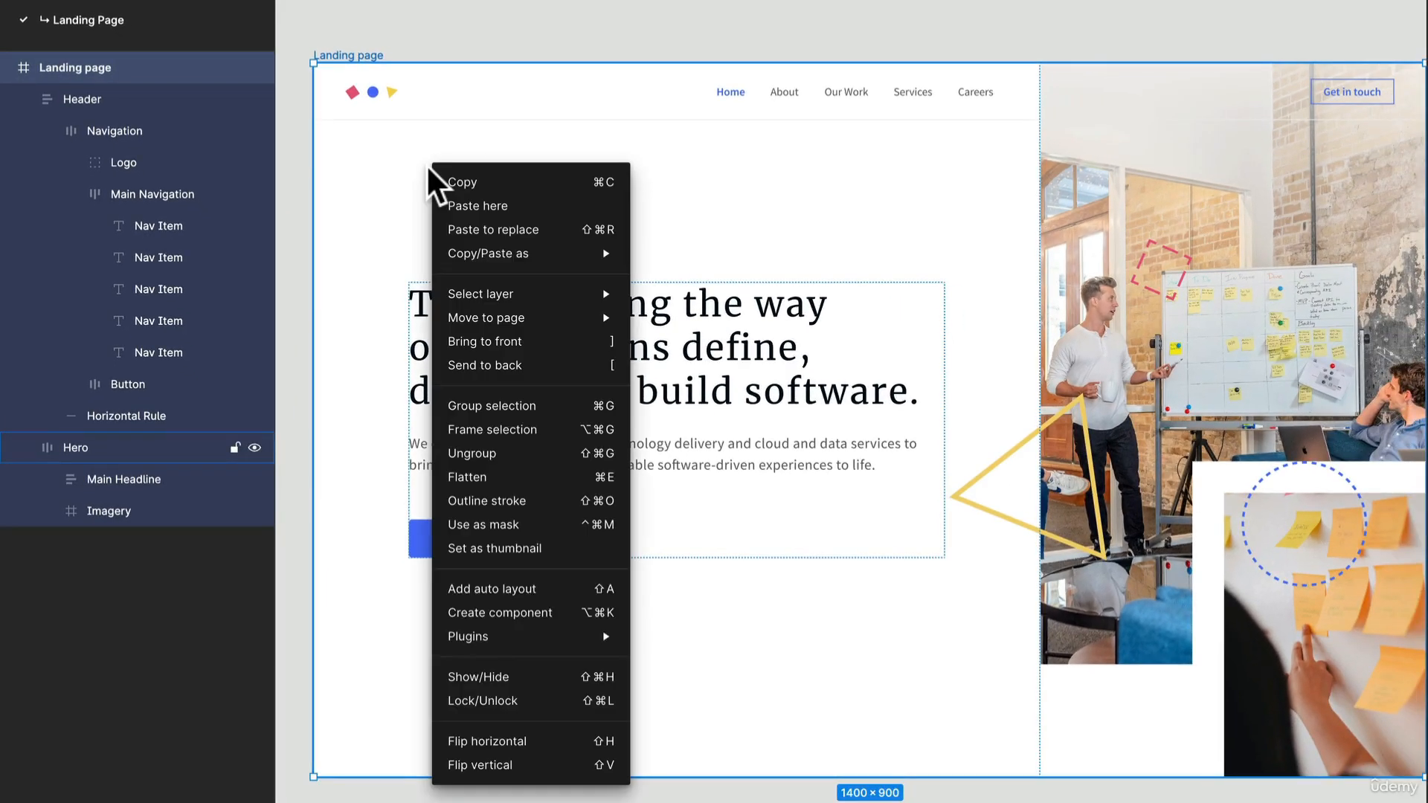
- Select the logo inside the Navigation on the canvas, examine its available commands, and close them without choosing one
click(374, 87)
double_click(367, 89)
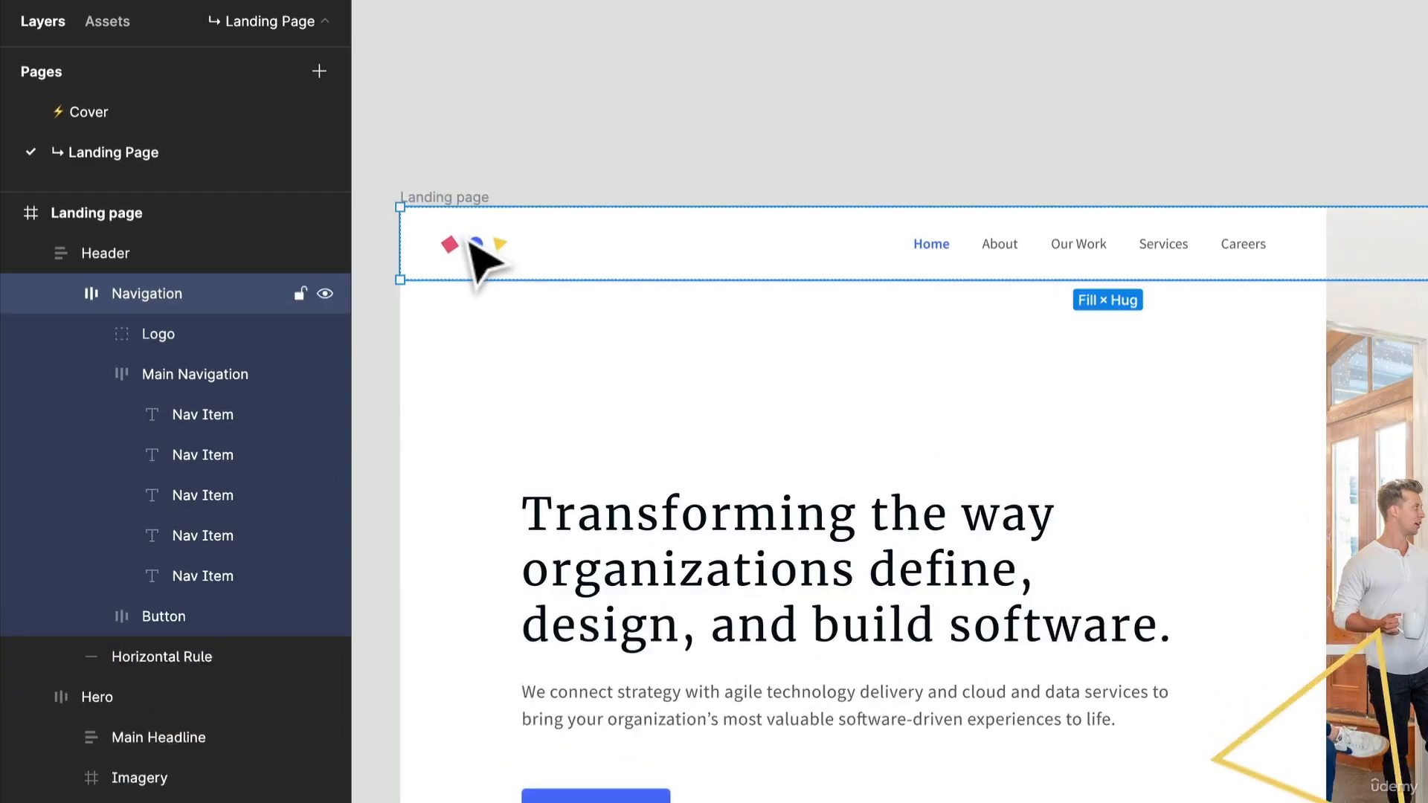
click(474, 245)
right_click(479, 238)
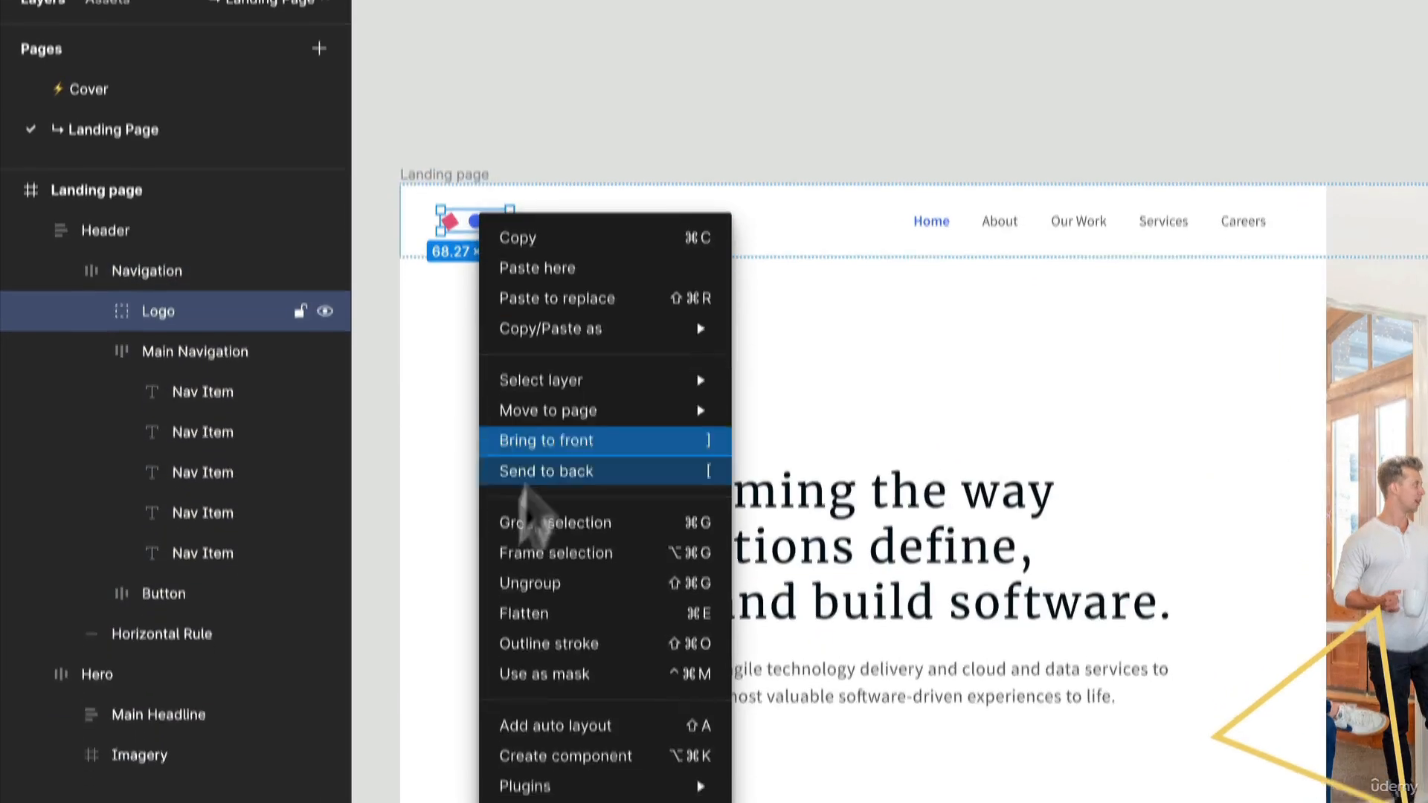
click(198, 181)
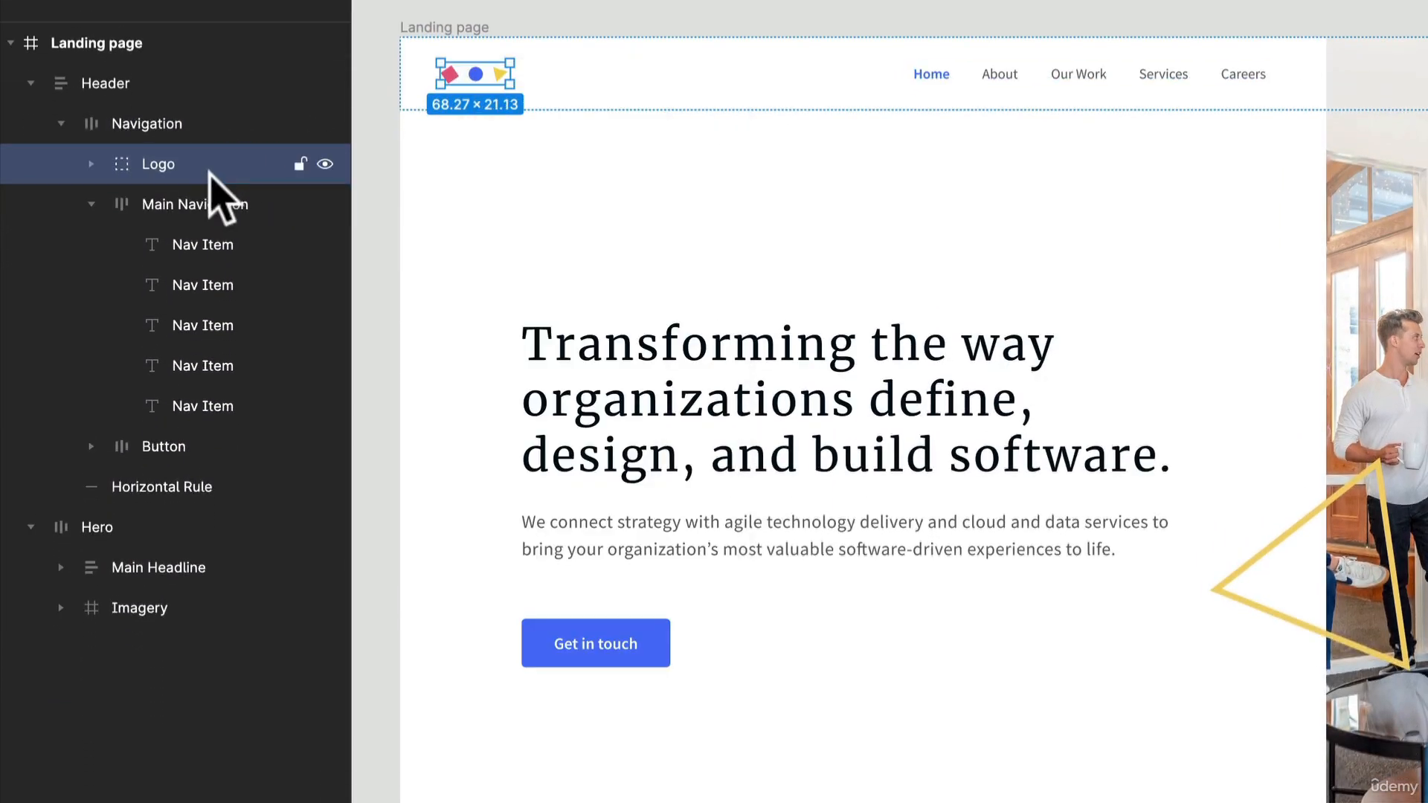
- Collapse the Main Navigation layer and delete the Logo from the Navigation
mouse_move(208, 175)
mouse_down()
mouse_move(197, 275)
mouse_move(183, 172)
mouse_up()
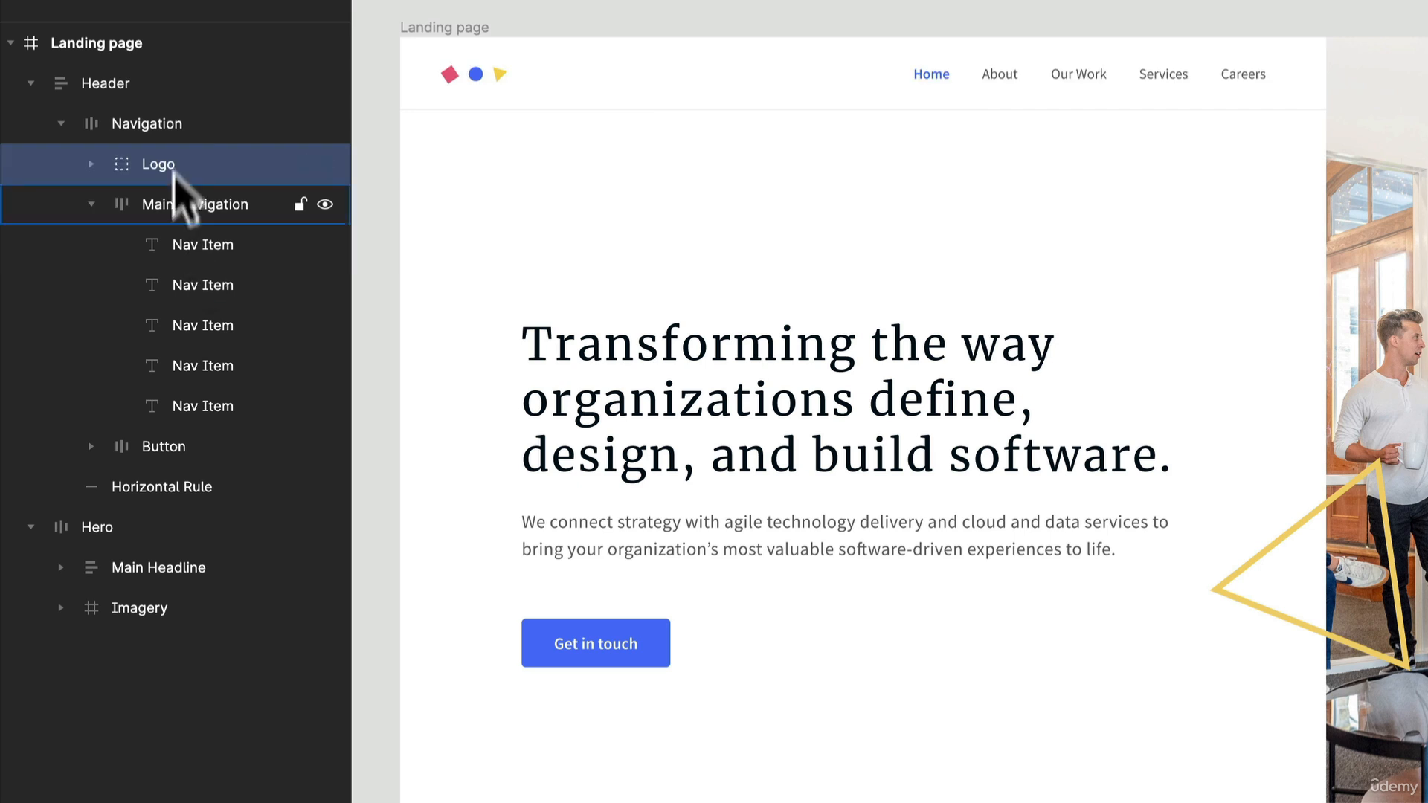
click(91, 203)
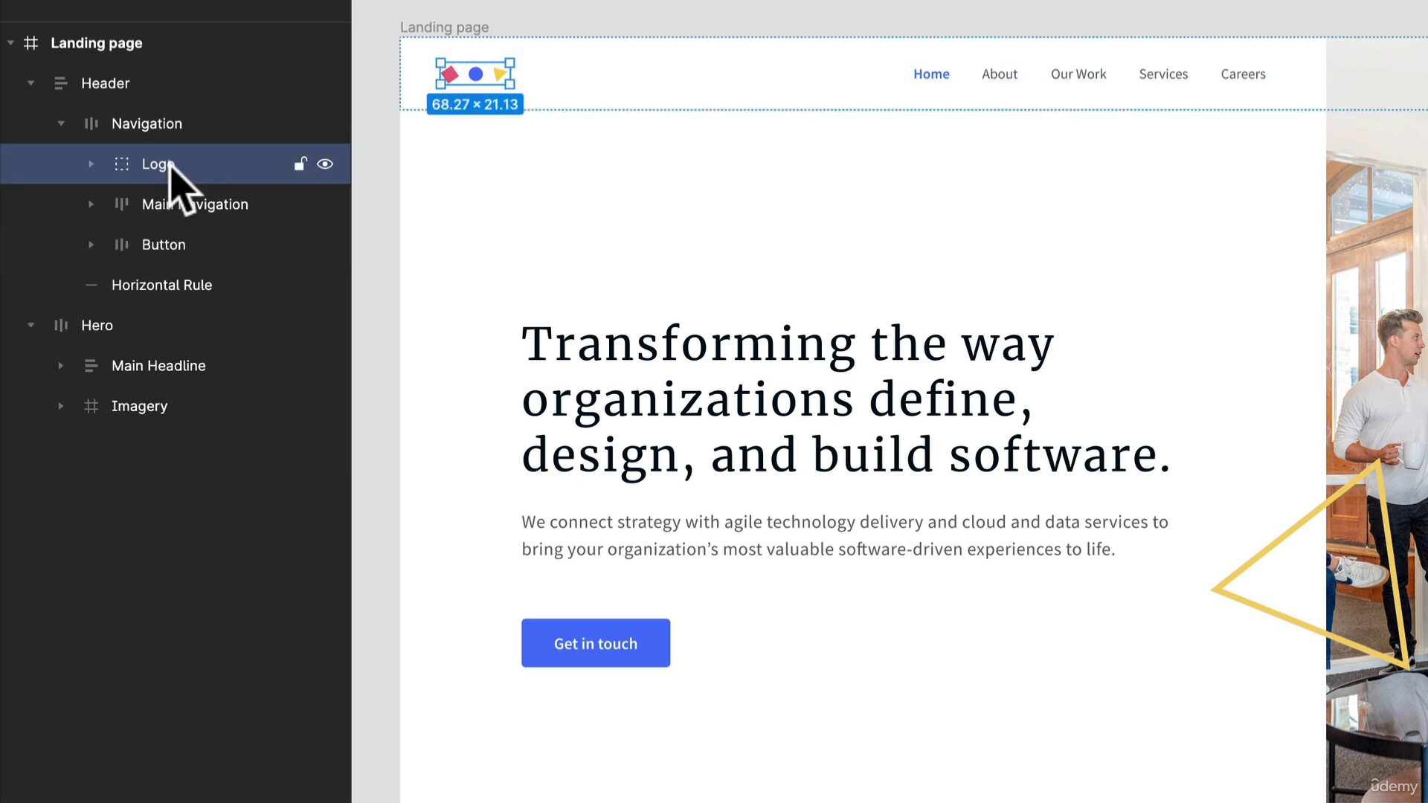
key(Delete)
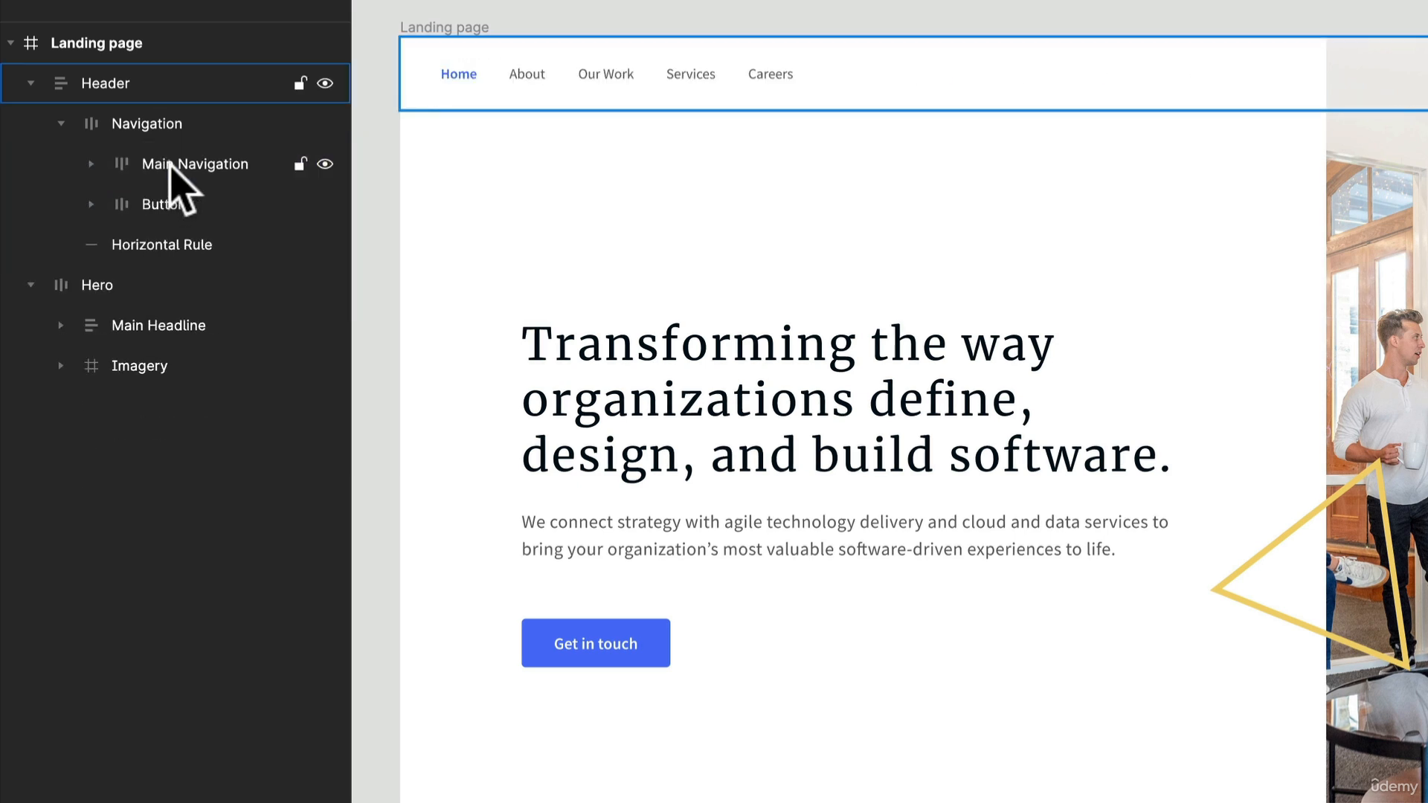
- Restore the deleted Logo in the Navigation and rename its layer as Cool Logo
key(ctrl+z)
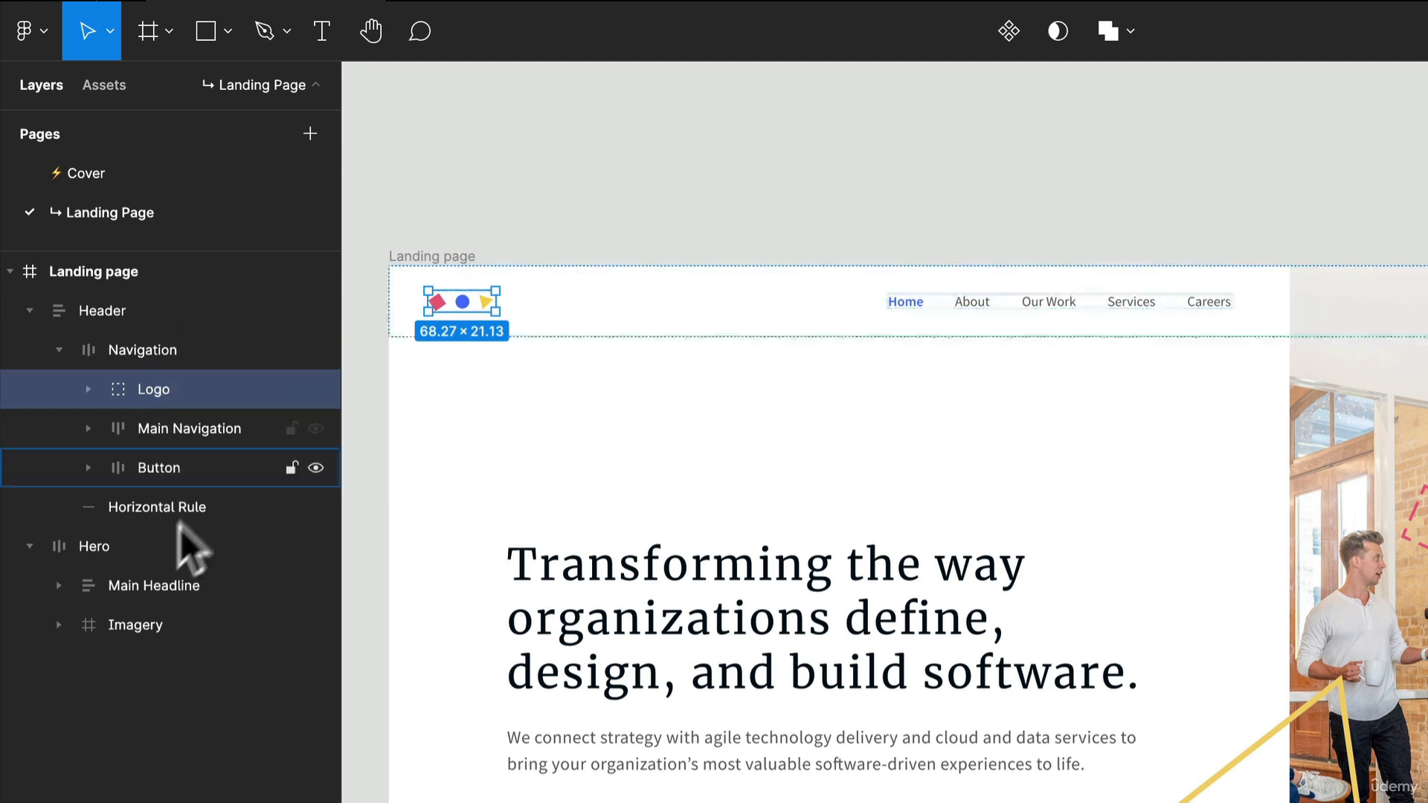
double_click(161, 392)
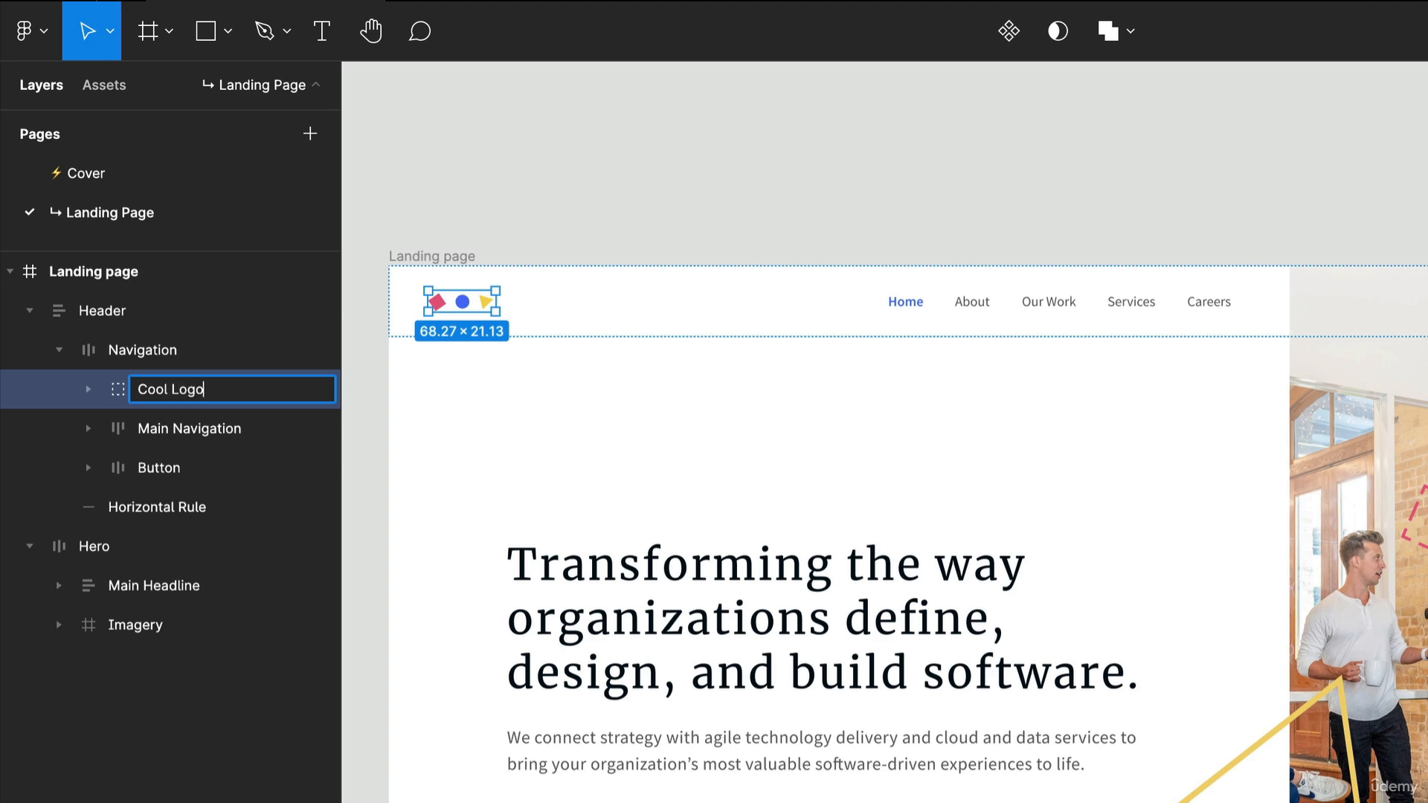
click(534, 187)
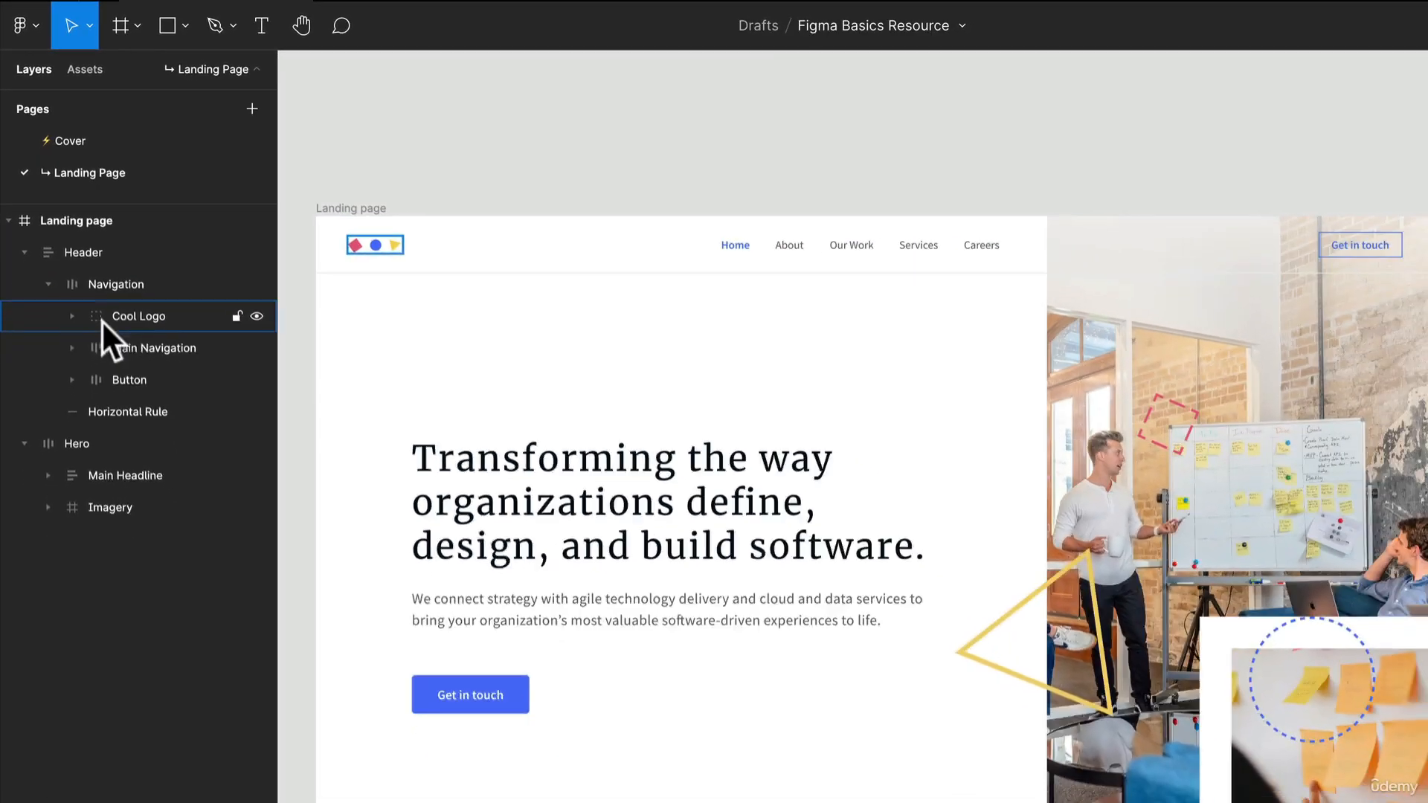
- Return the Cool Logo layer's name to Logo, expand the Imagery layer inside Hero, and clear the selection
click(130, 315)
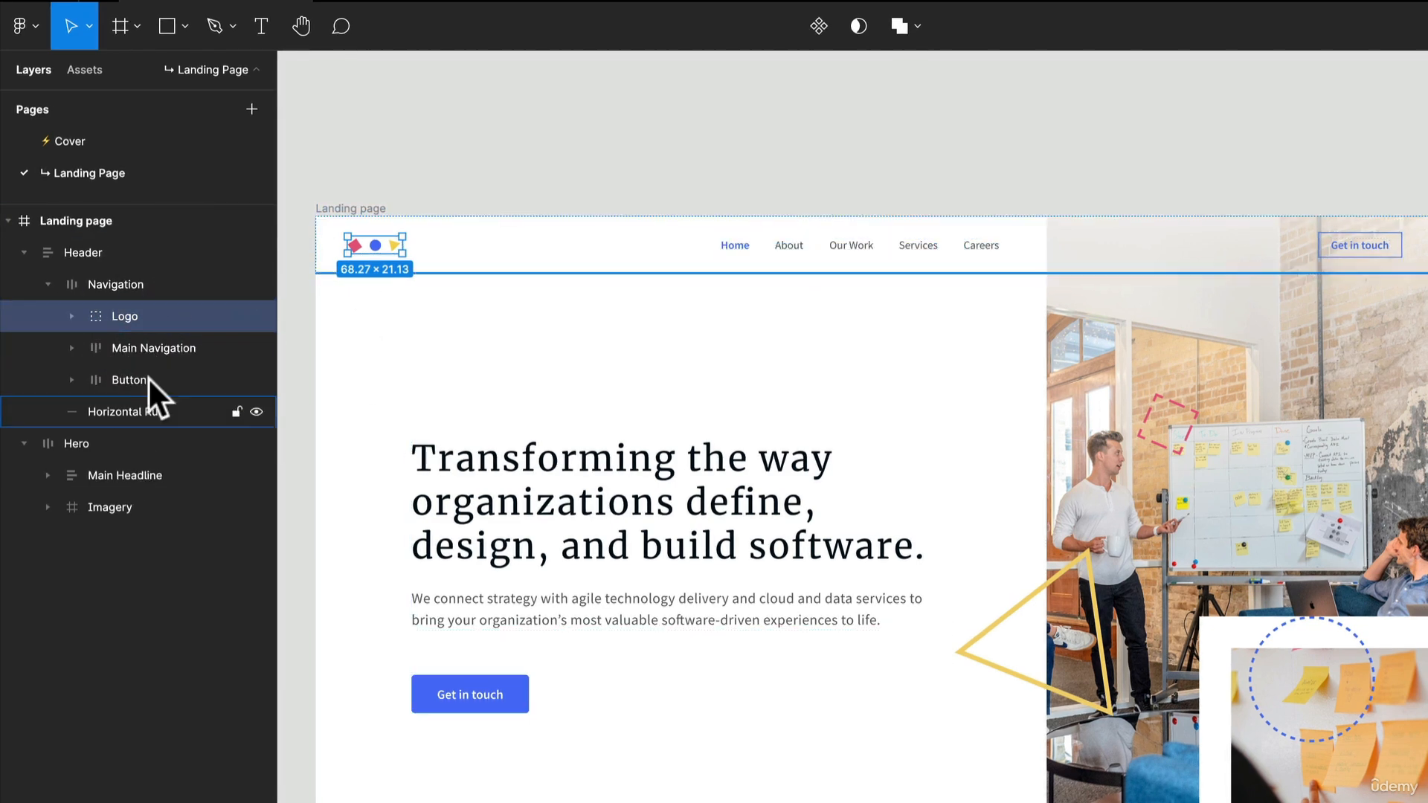
click(46, 507)
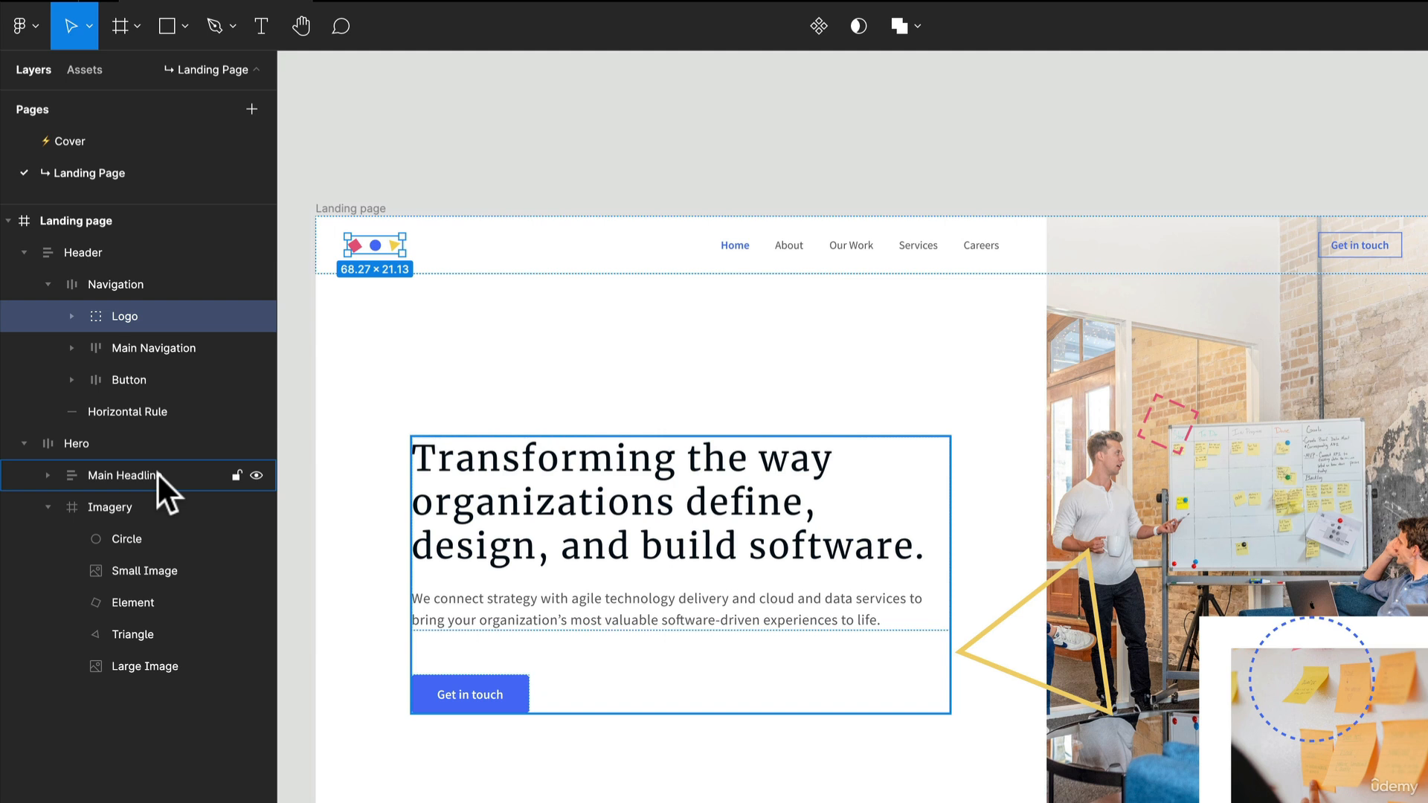
click(457, 145)
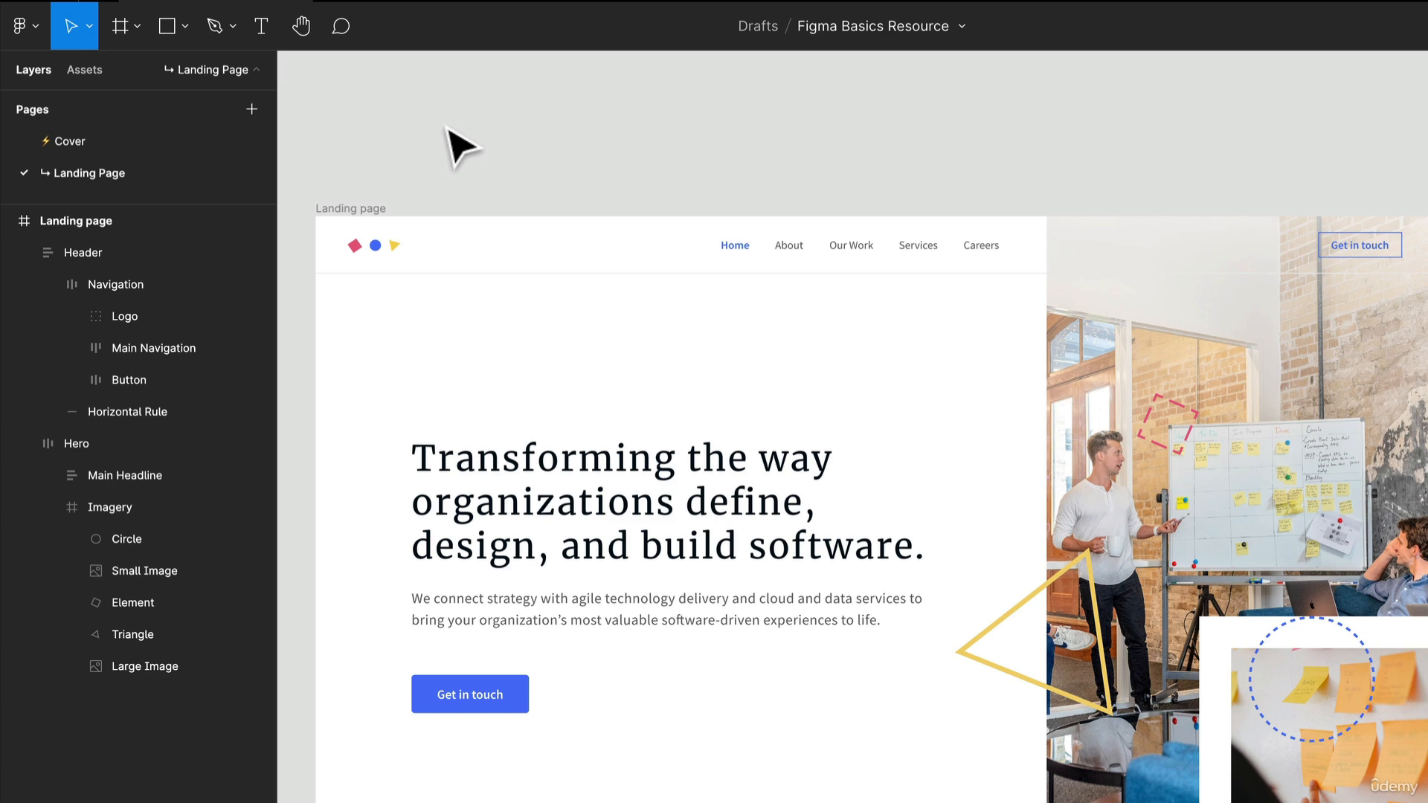
- Draw a frame about 178 × 135 above the Landing page frame and duplicate it into a row of six frames
key(f)
drag(427, 82, 567, 184)
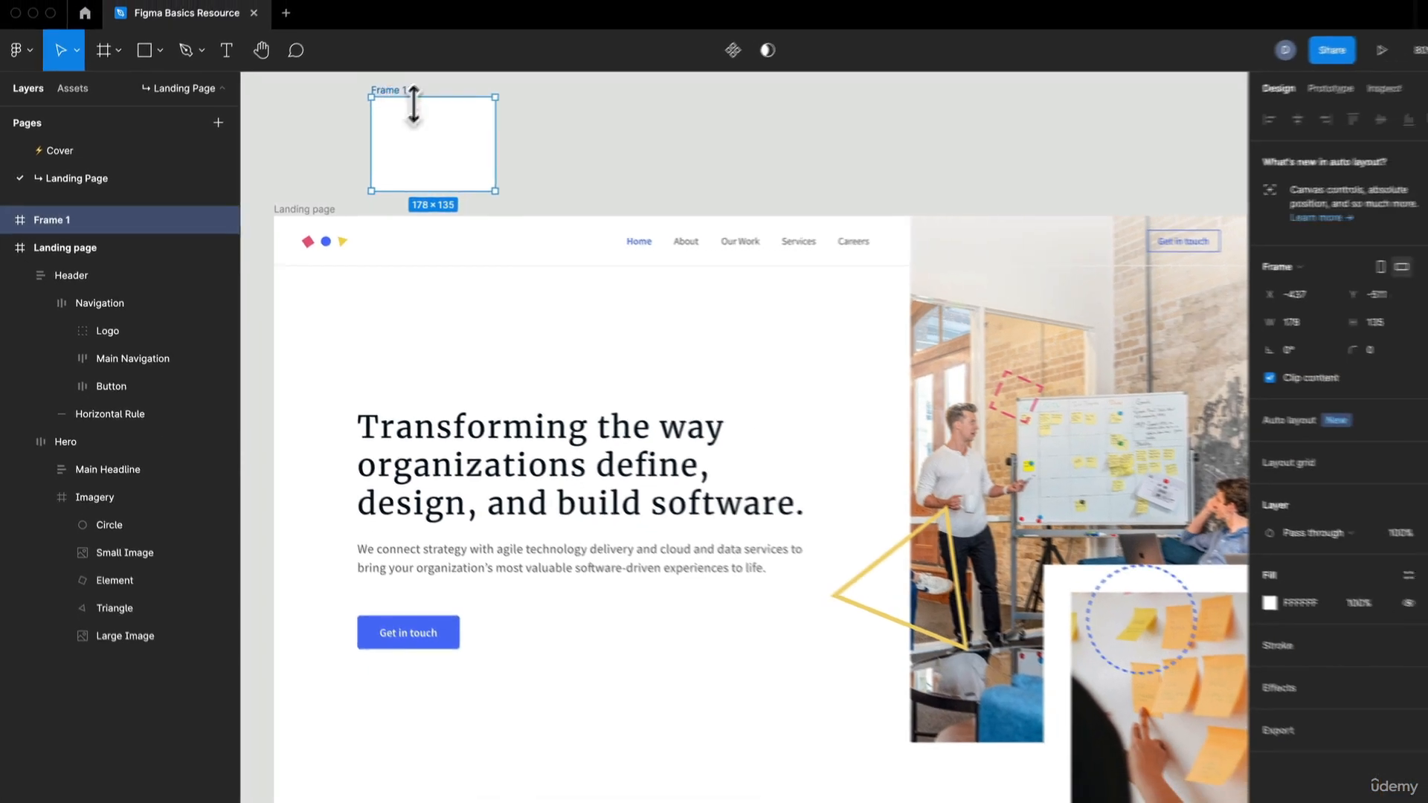
key(super+d)
key(super+d)
key(super+d)
key(super+d)
key(super+d)
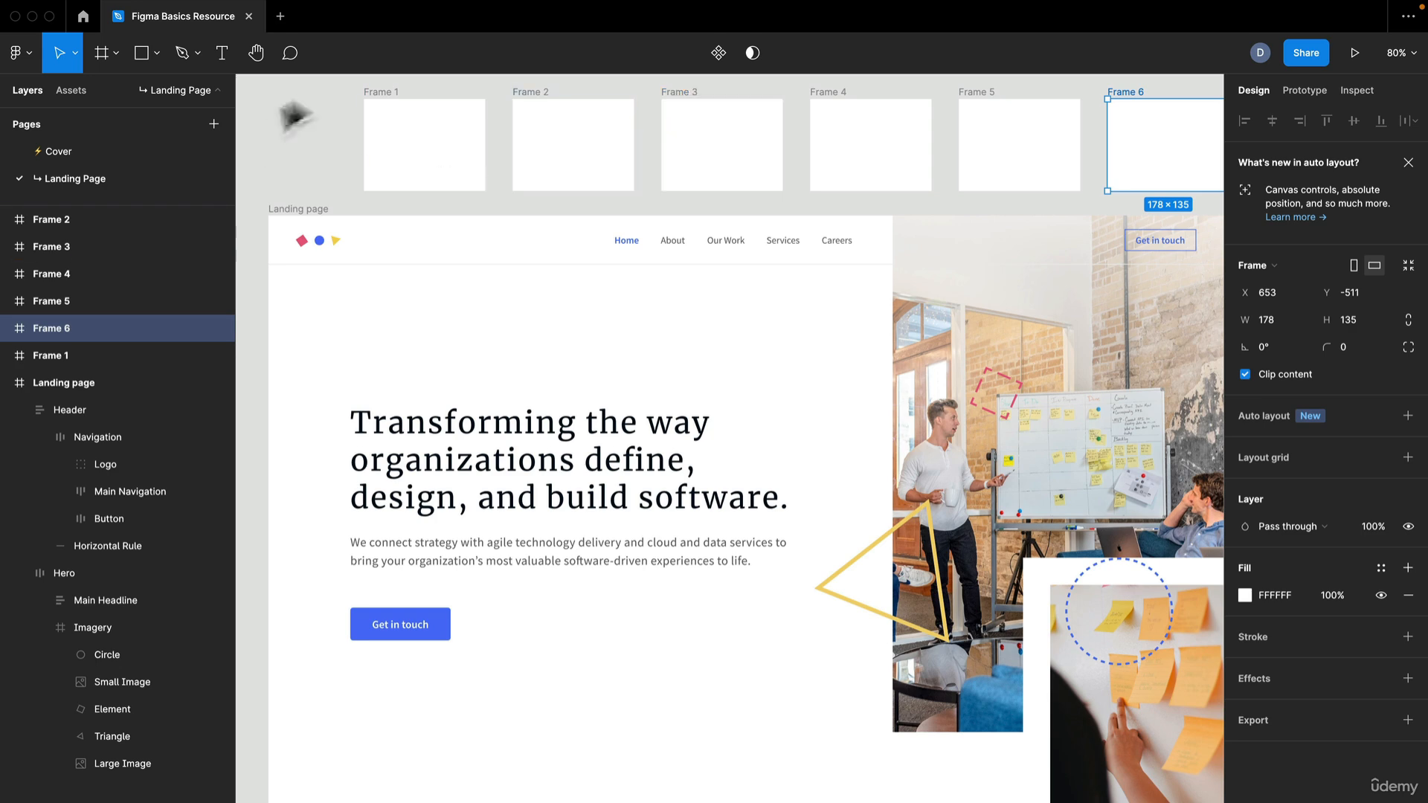
- Select all six frames above the Landing page frame and delete them
drag(390, 132, 297, 290)
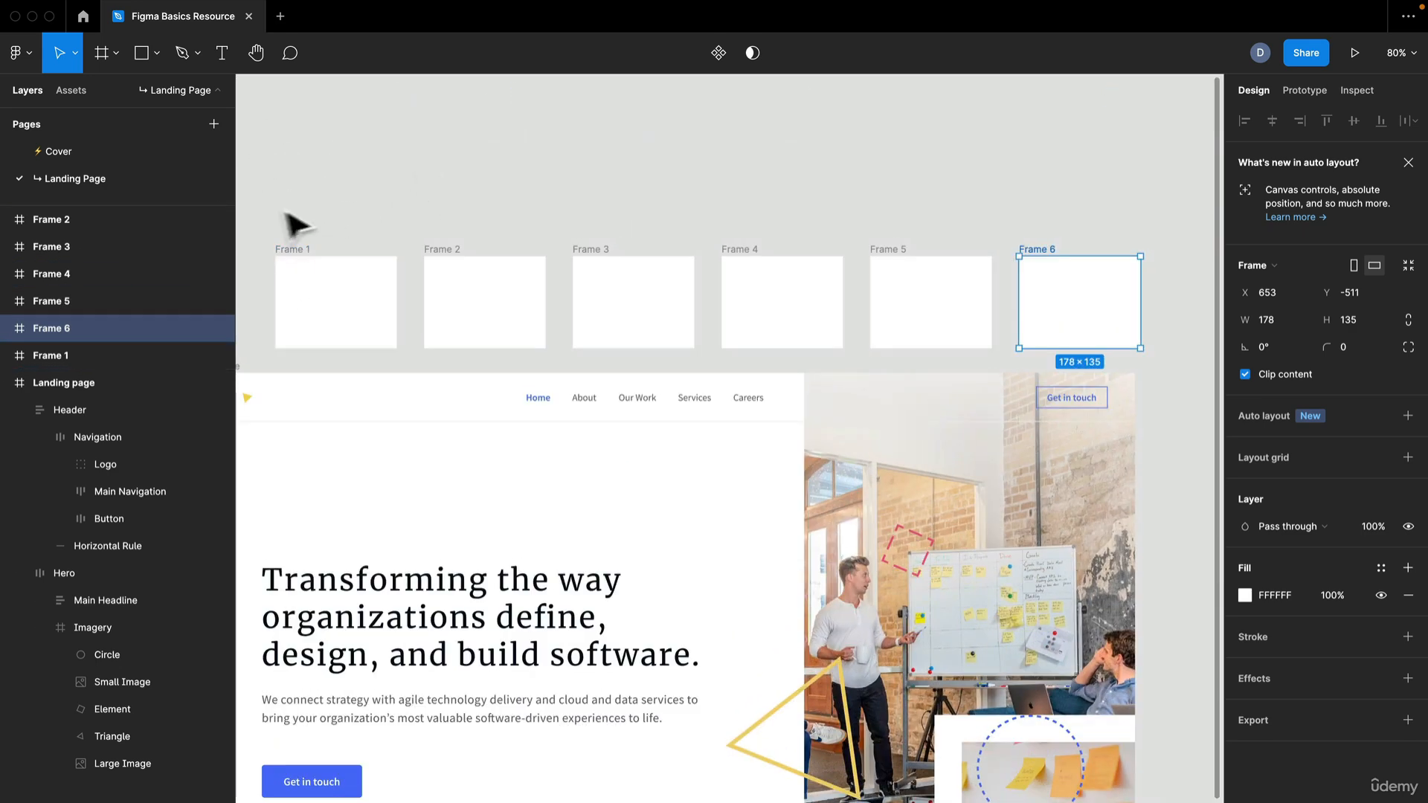
drag(281, 201, 1118, 316)
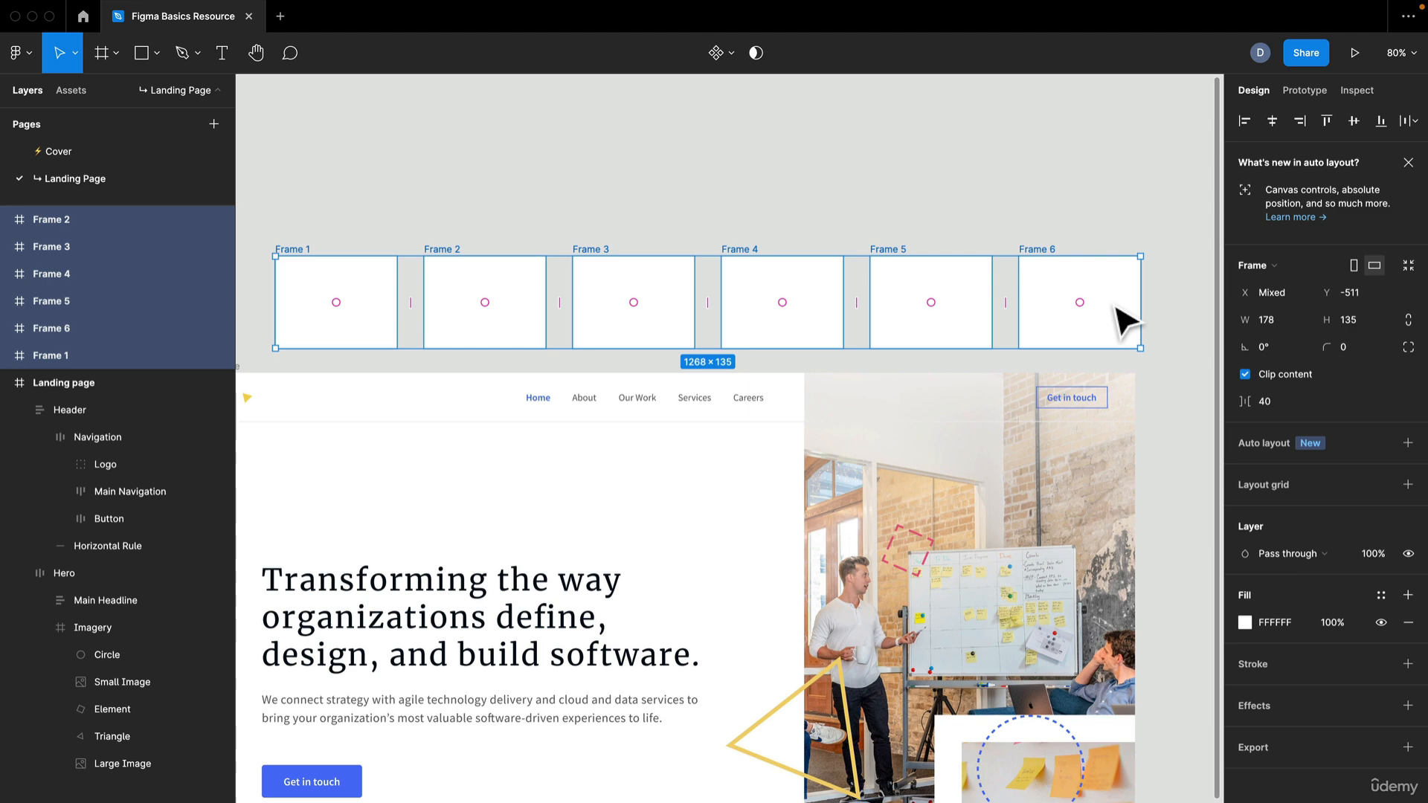
key(Delete)
drag(692, 301, 818, 146)
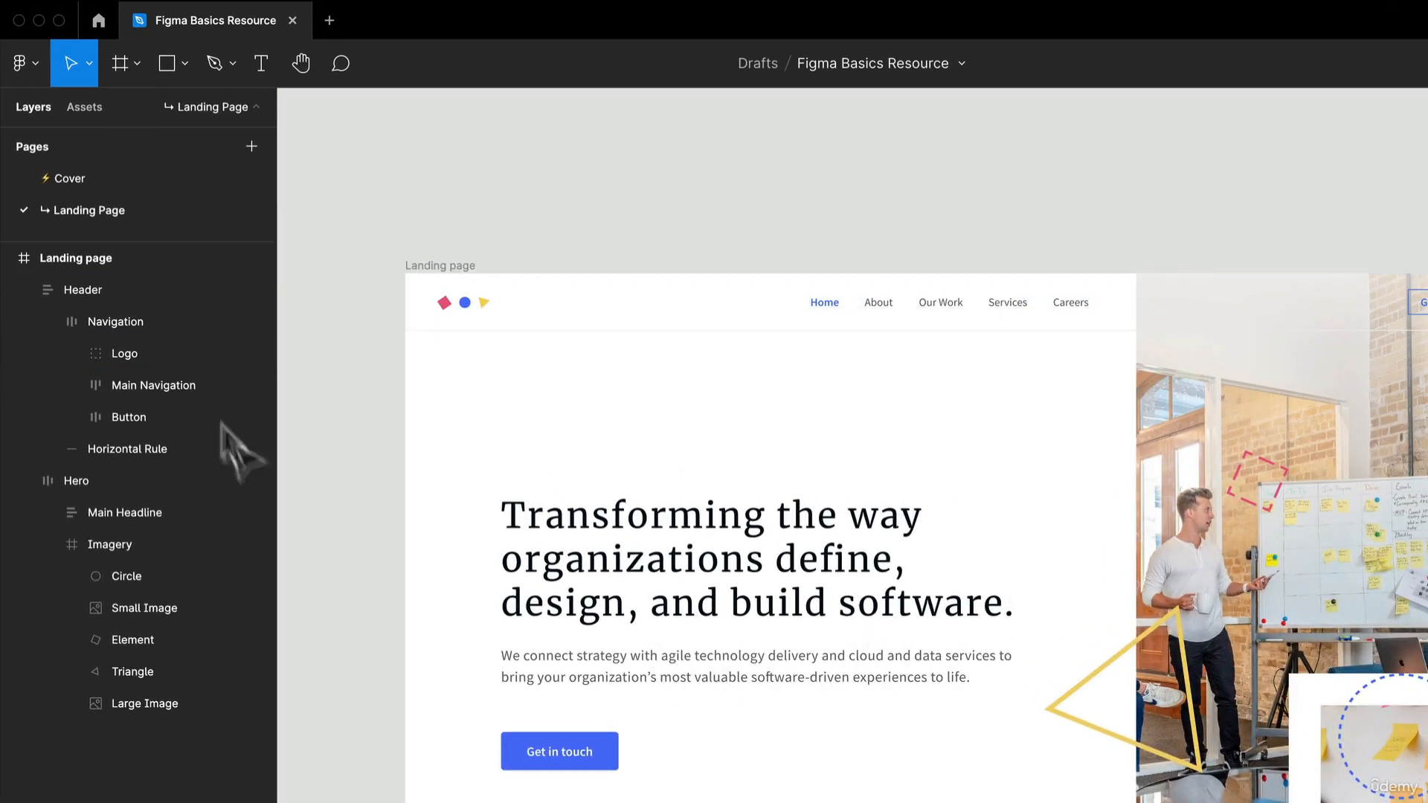
- Select the Navigation layer, examine its available commands, and close them without choosing one
click(128, 325)
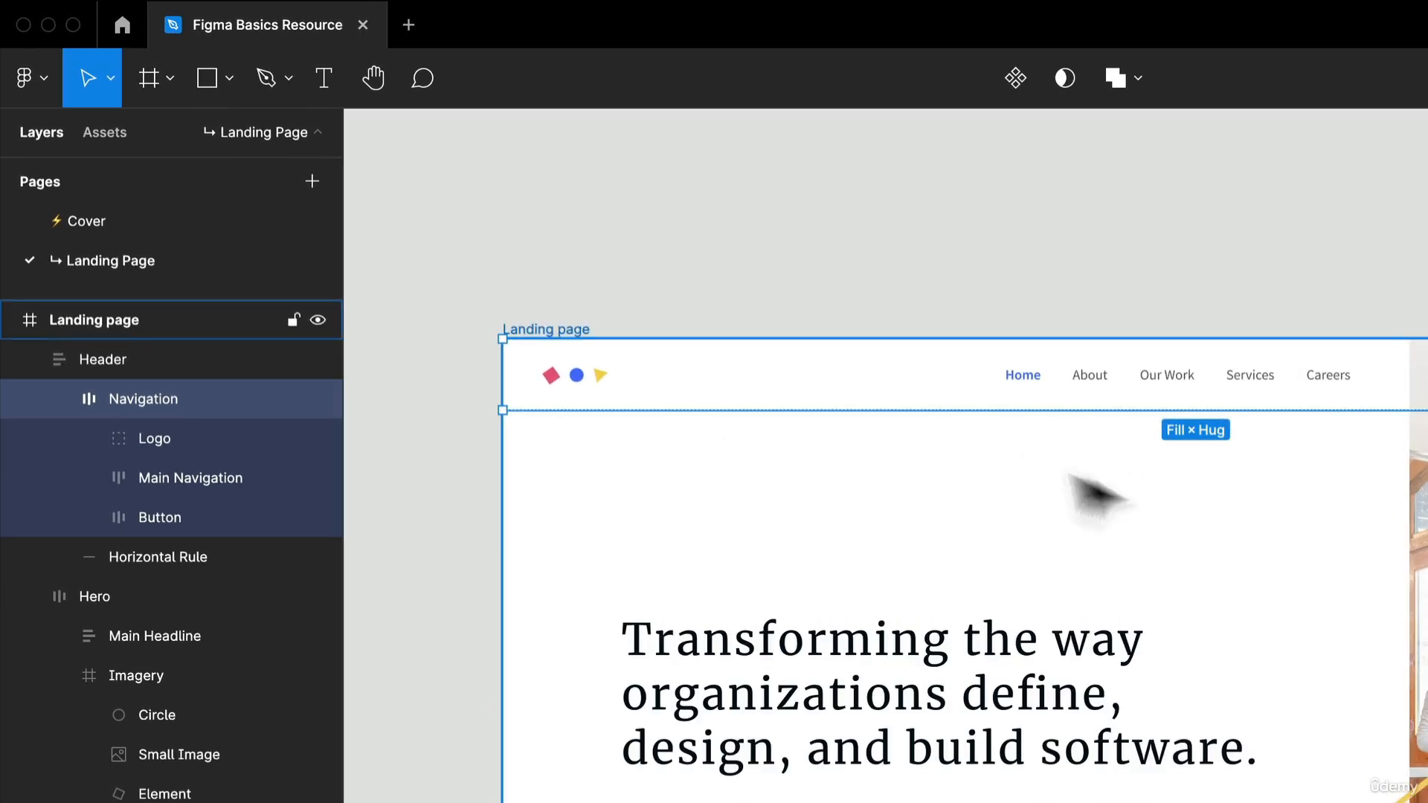
right_click(165, 382)
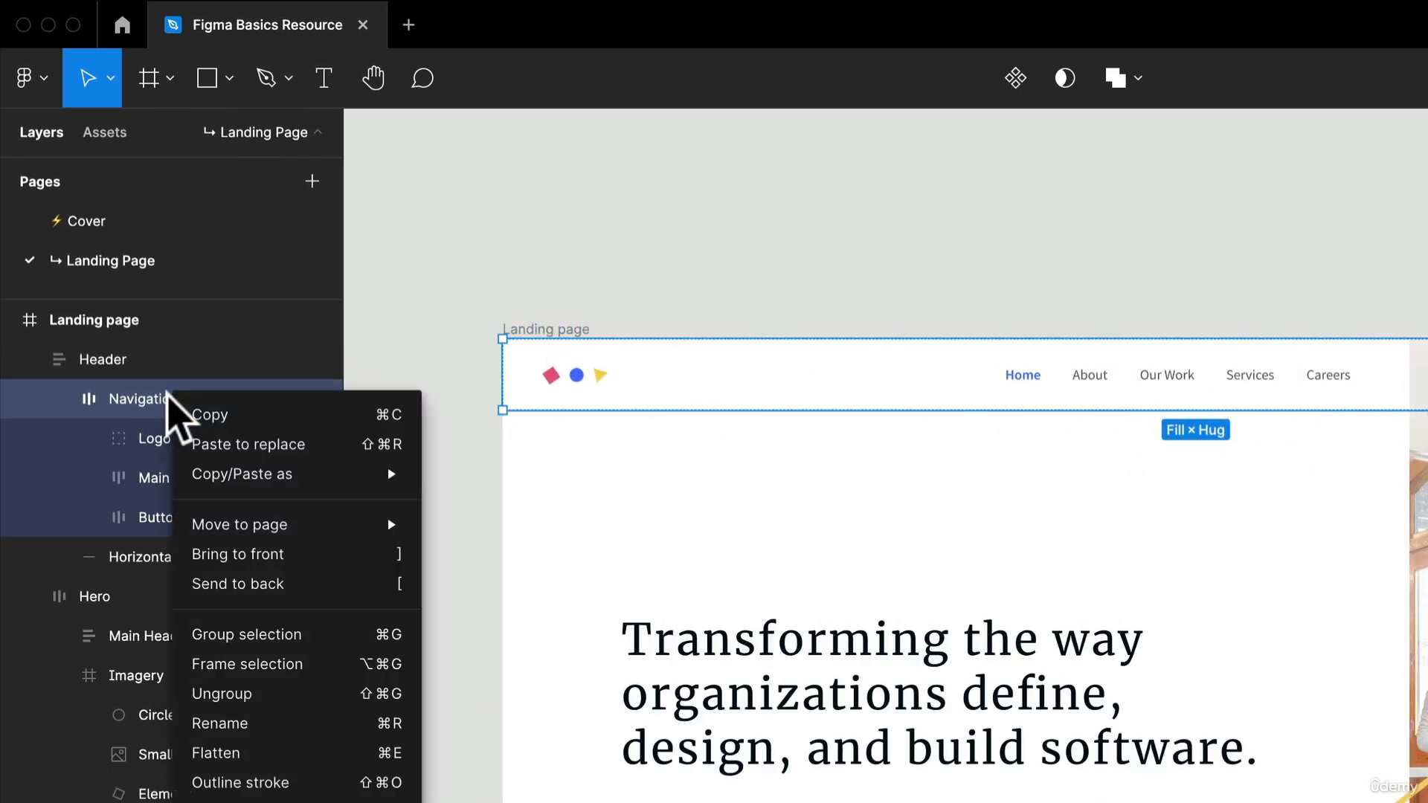
click(142, 394)
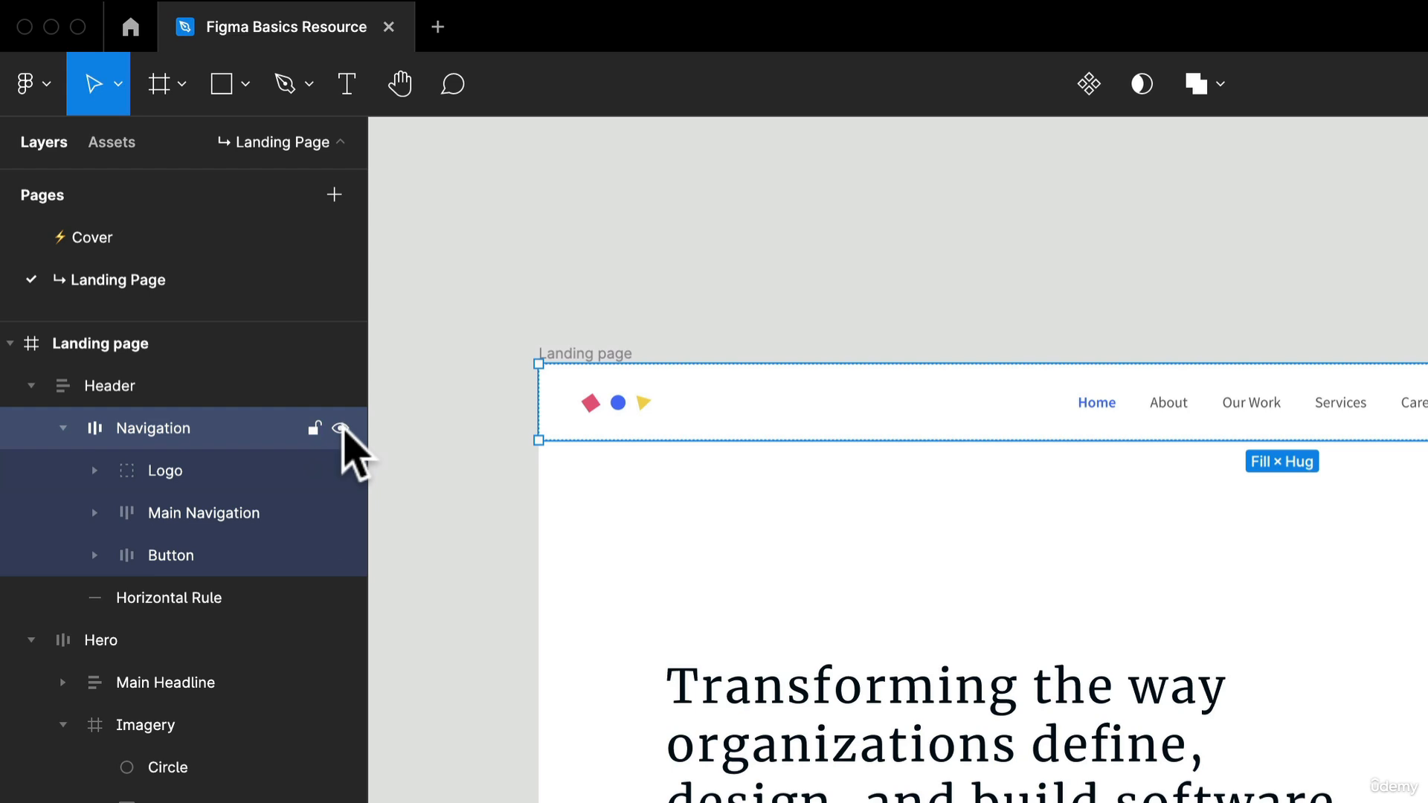
- Hide the Navigation layer and show it again, and lock it against editing
click(341, 428)
click(340, 429)
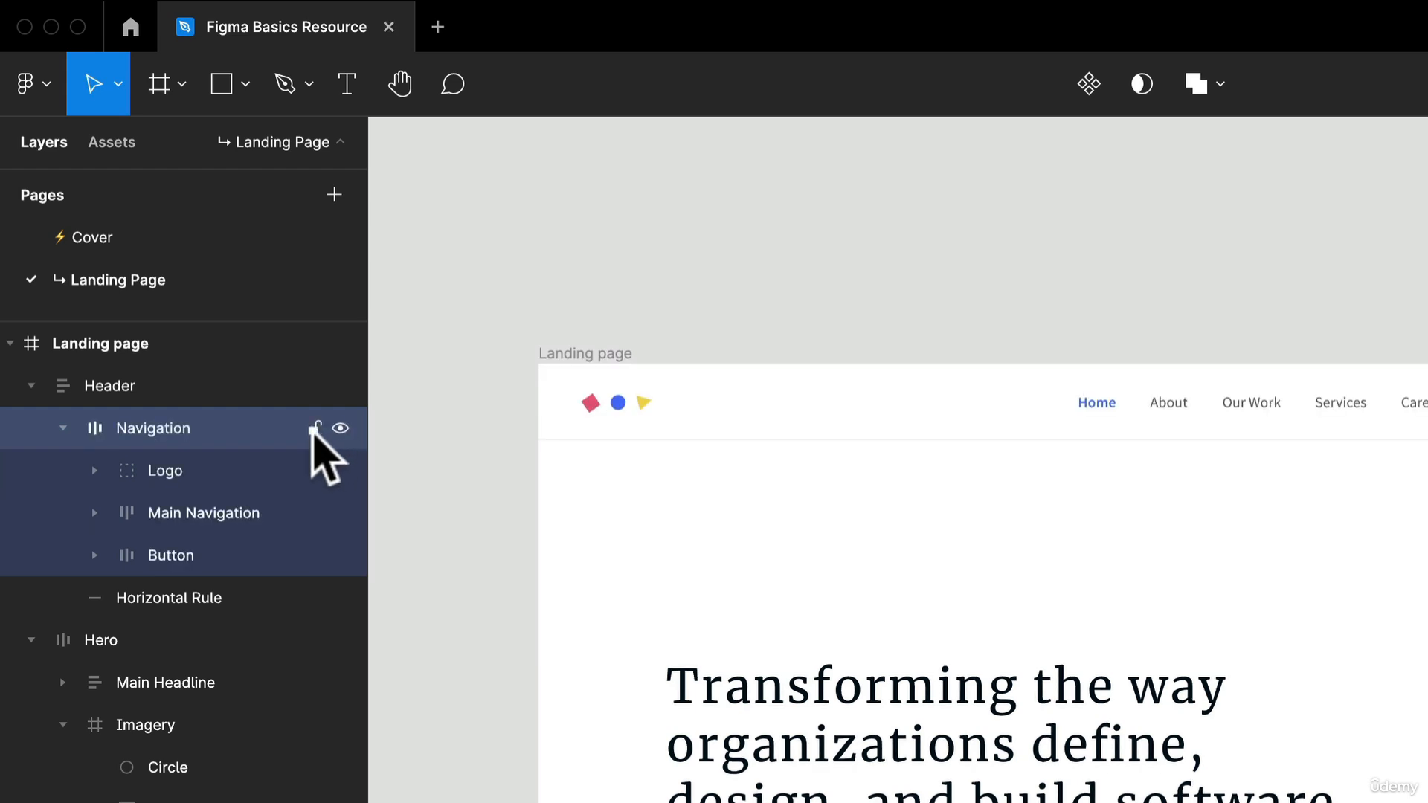
click(314, 430)
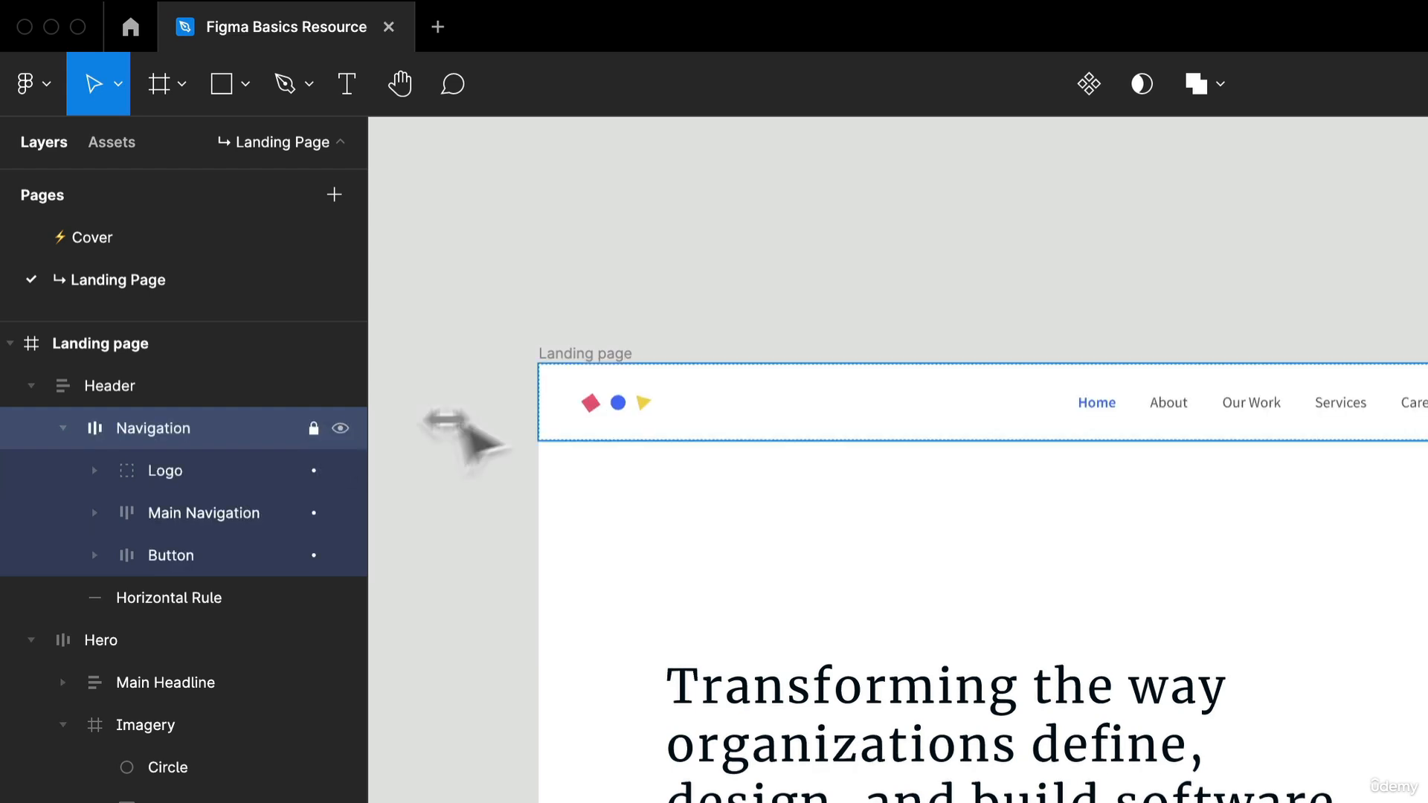
- Try to select and move the locked Navigation on the canvas, and undo back to its unlocked state
click(654, 414)
drag(885, 415, 751, 422)
key(super+z)
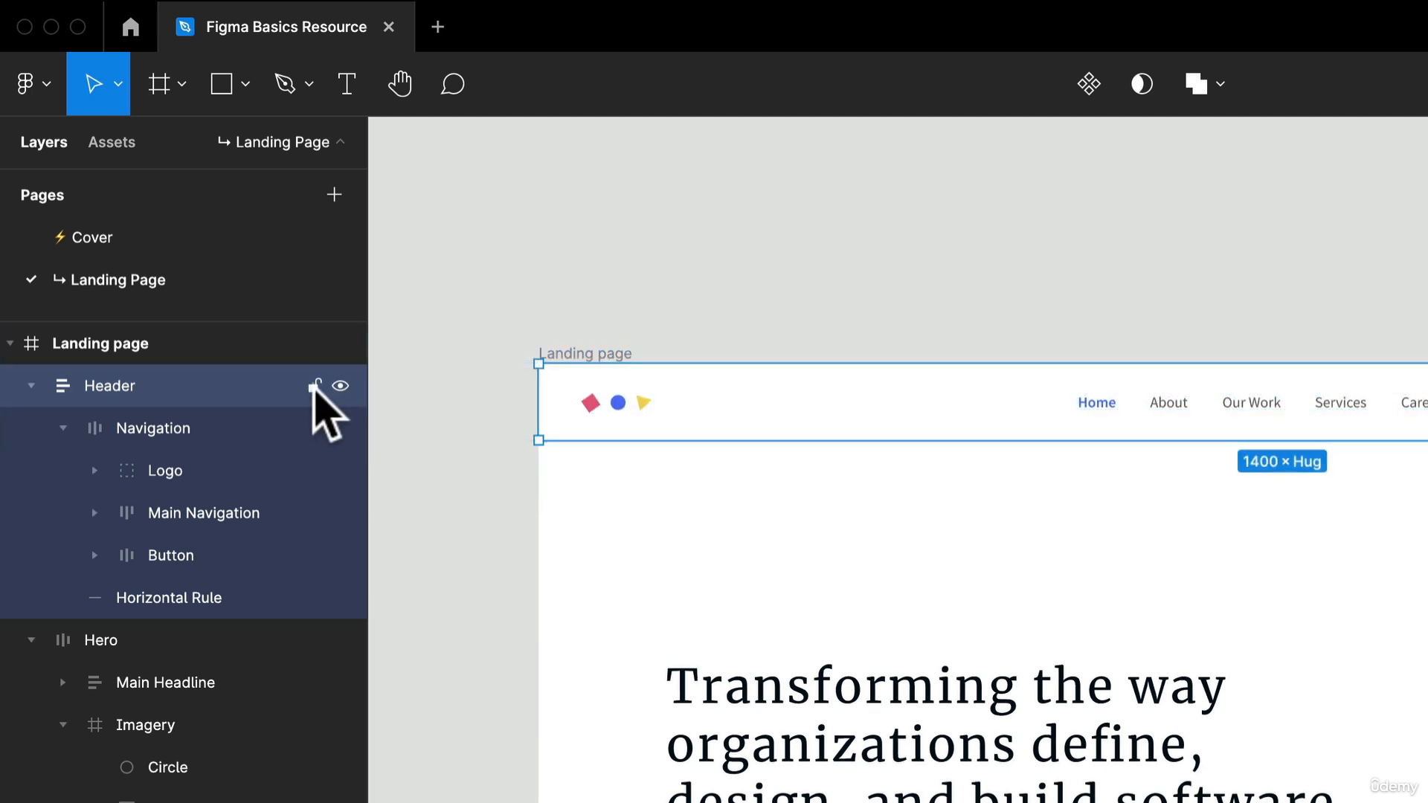
- Lock the Header layer, try moving content on the canvas, and undo the shift of the Hero section
click(314, 385)
click(799, 435)
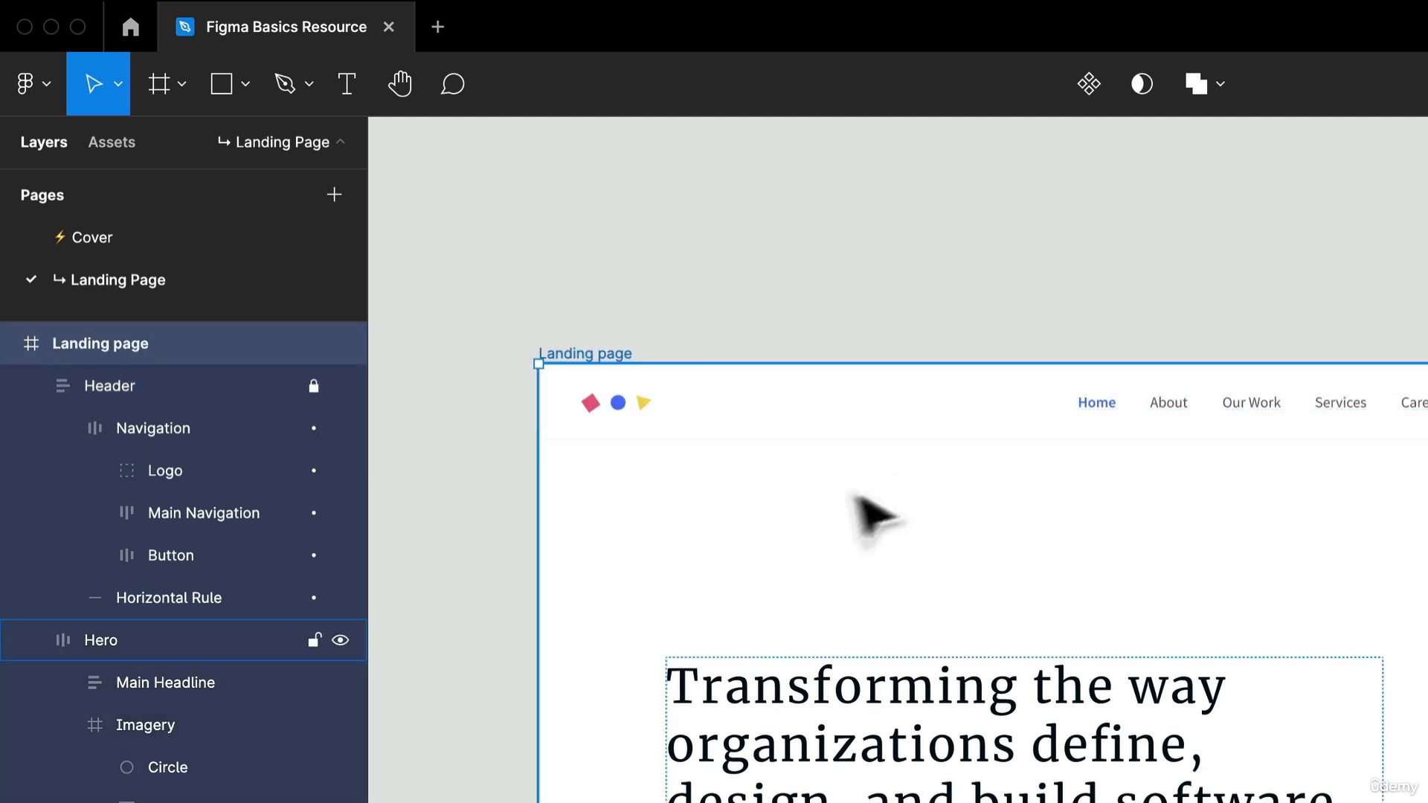
click(833, 461)
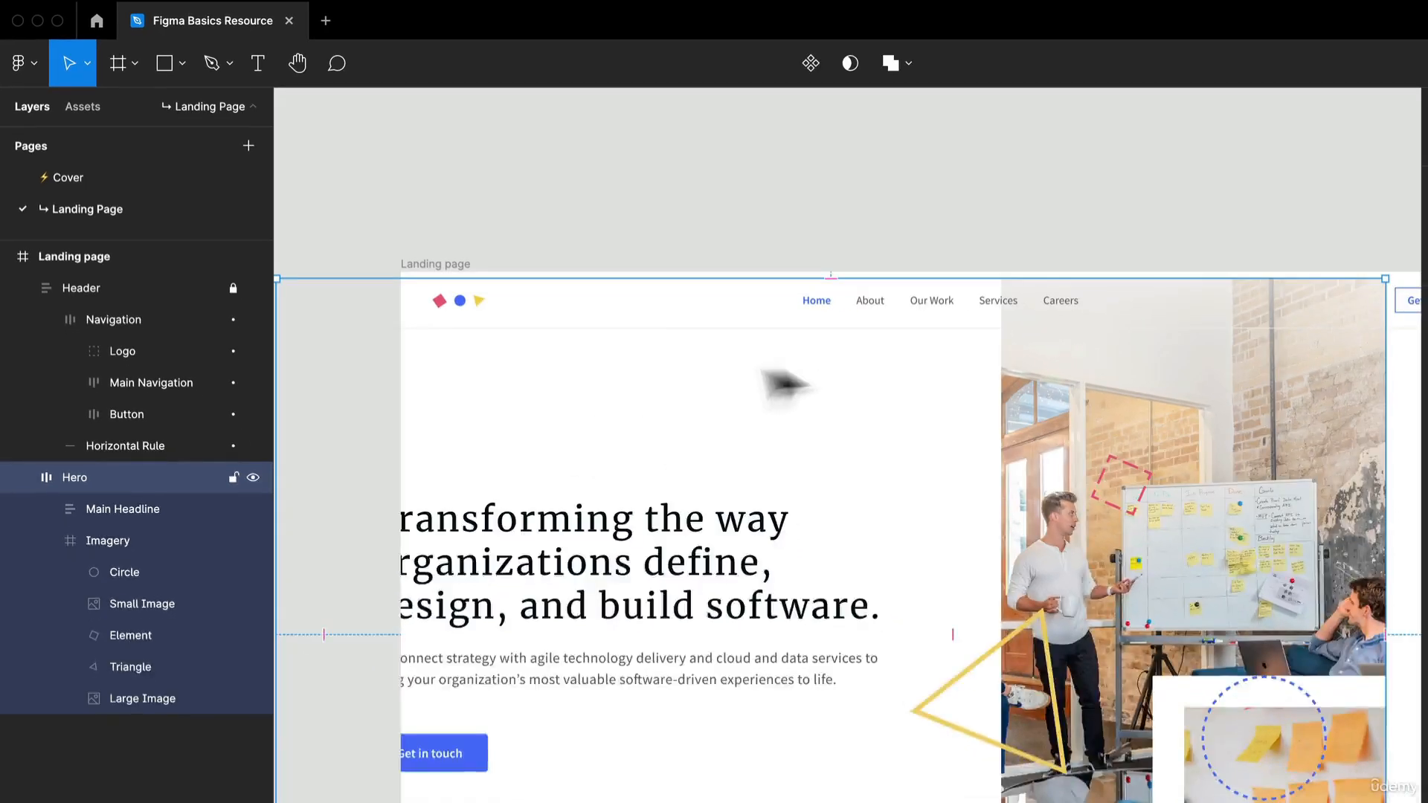
key(super+z)
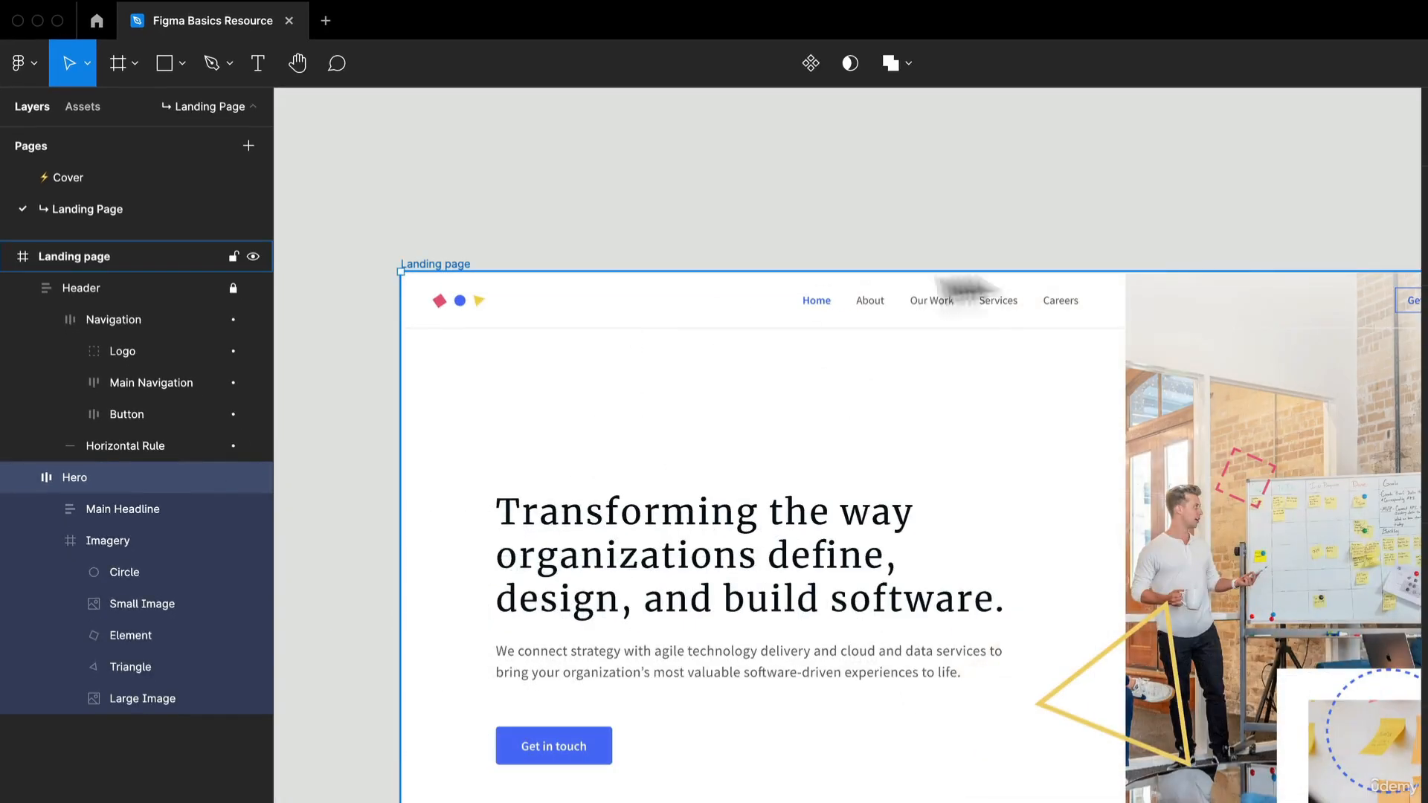
- Unlock the Header layer, hide it and show it again, and clear the selection
click(232, 288)
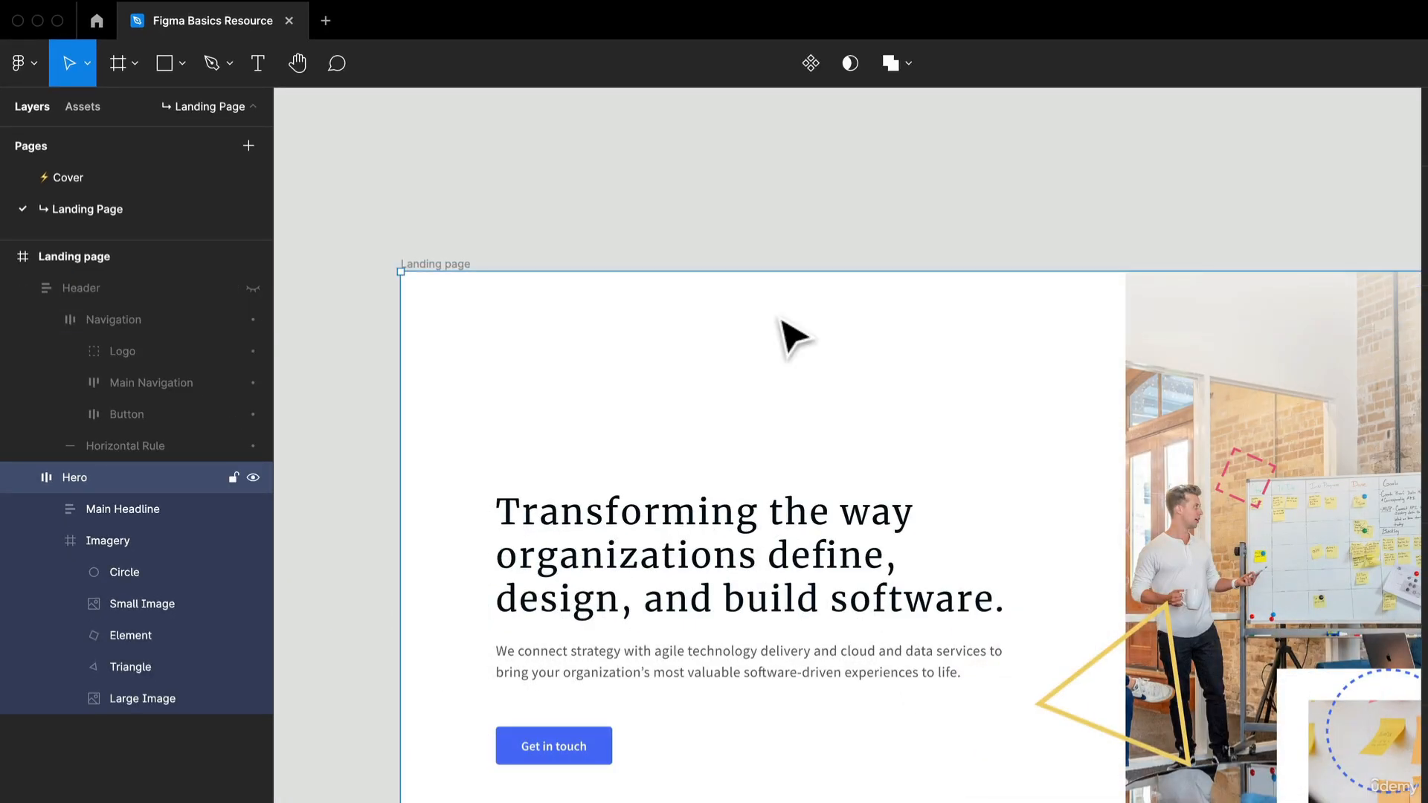
click(253, 288)
click(253, 288)
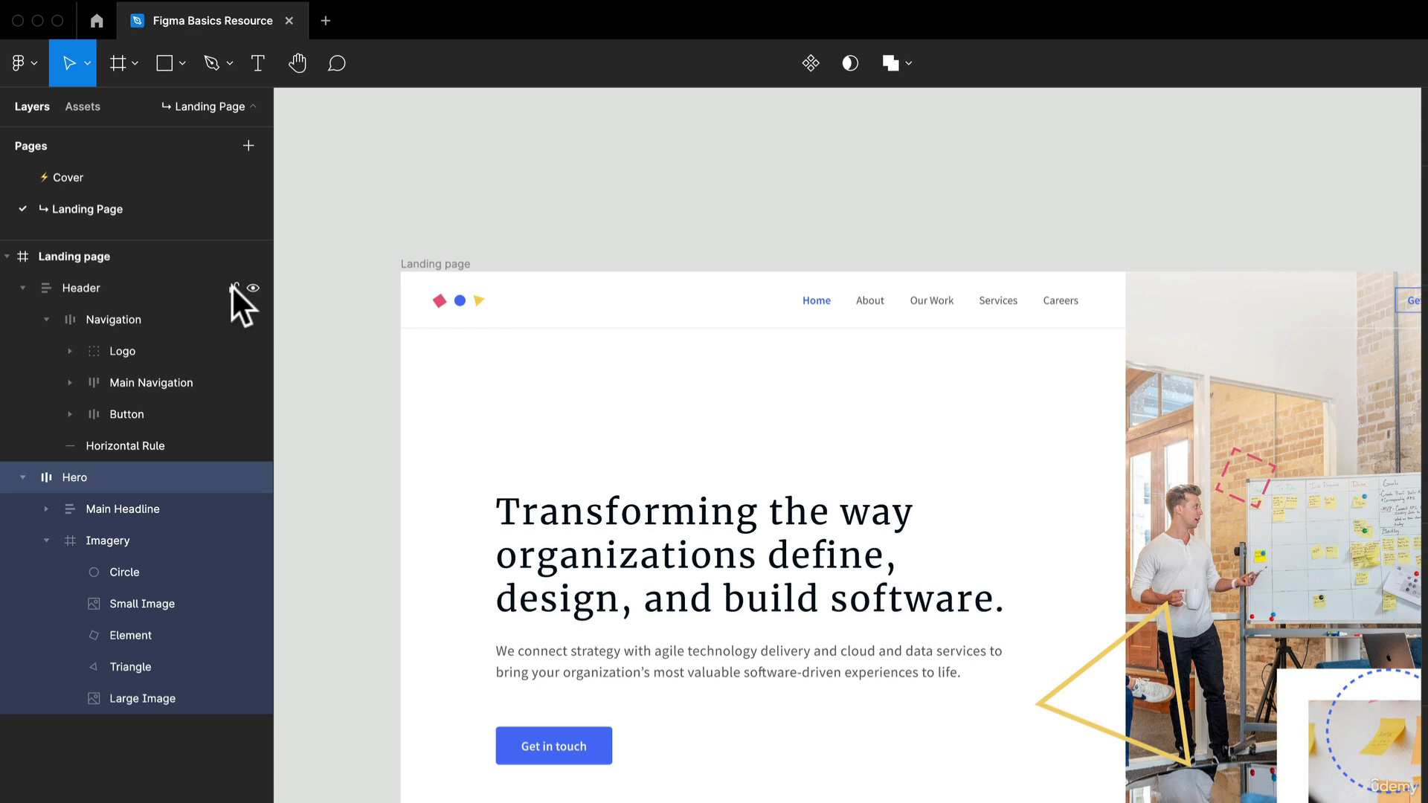
click(421, 232)
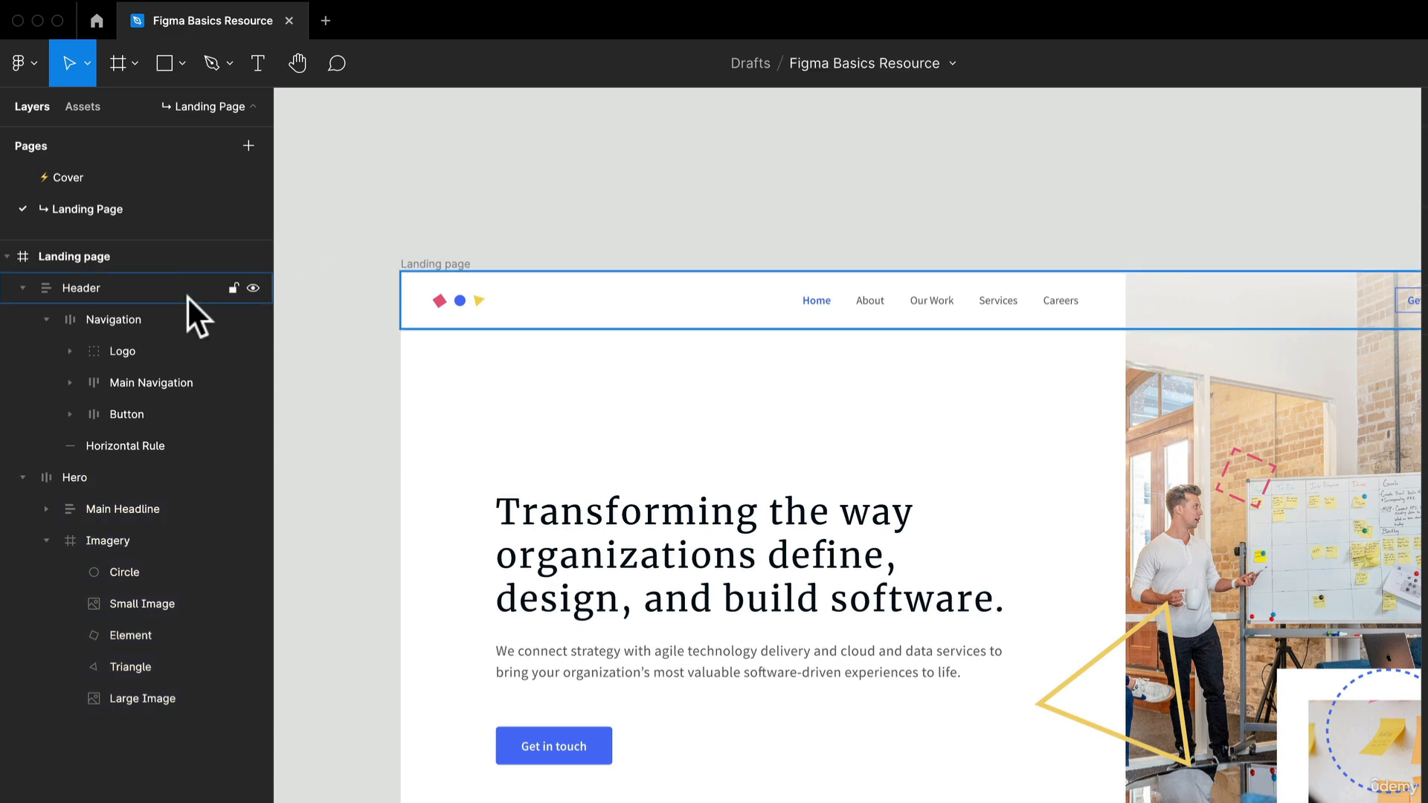
- Examine the commands available for the Header layer and close them without choosing one
right_click(154, 295)
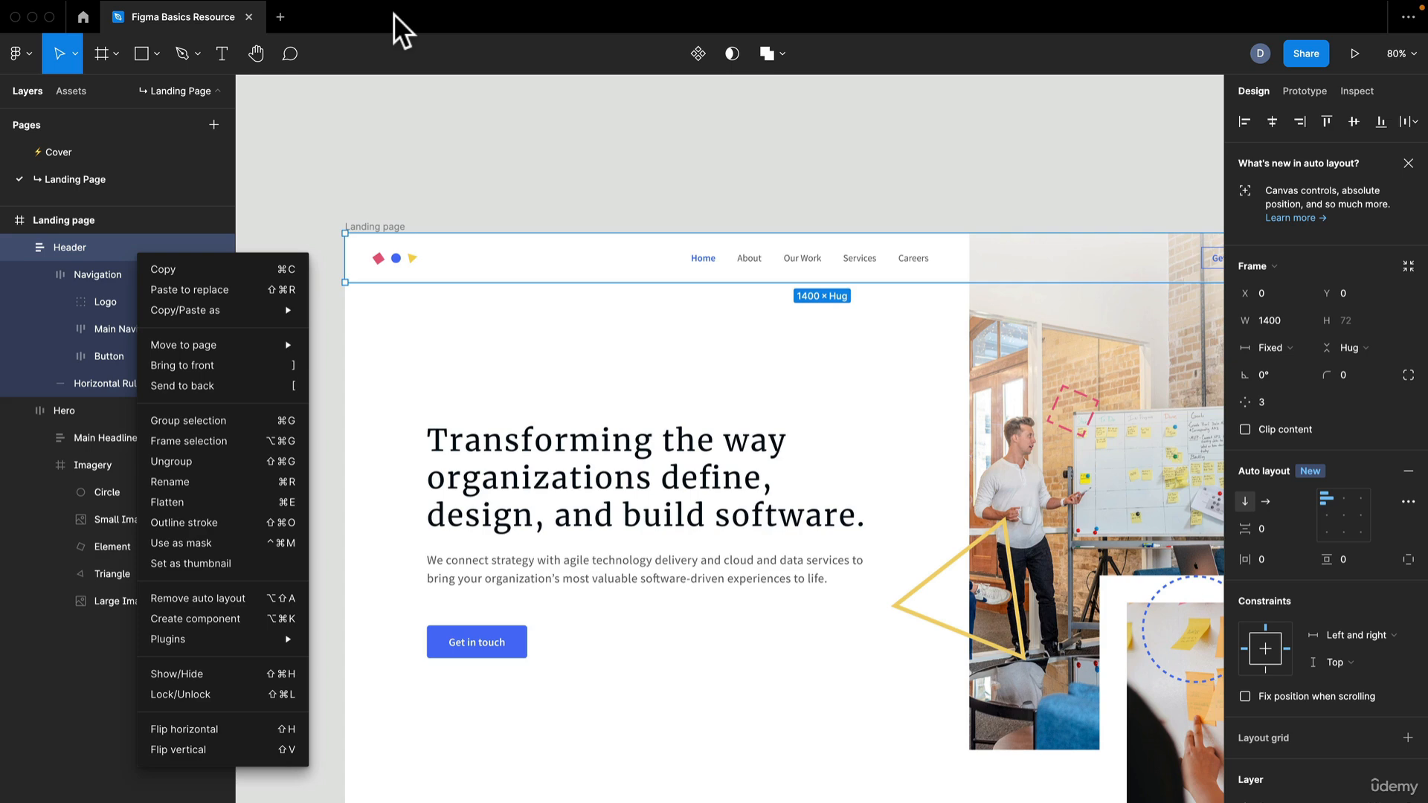
click(266, 158)
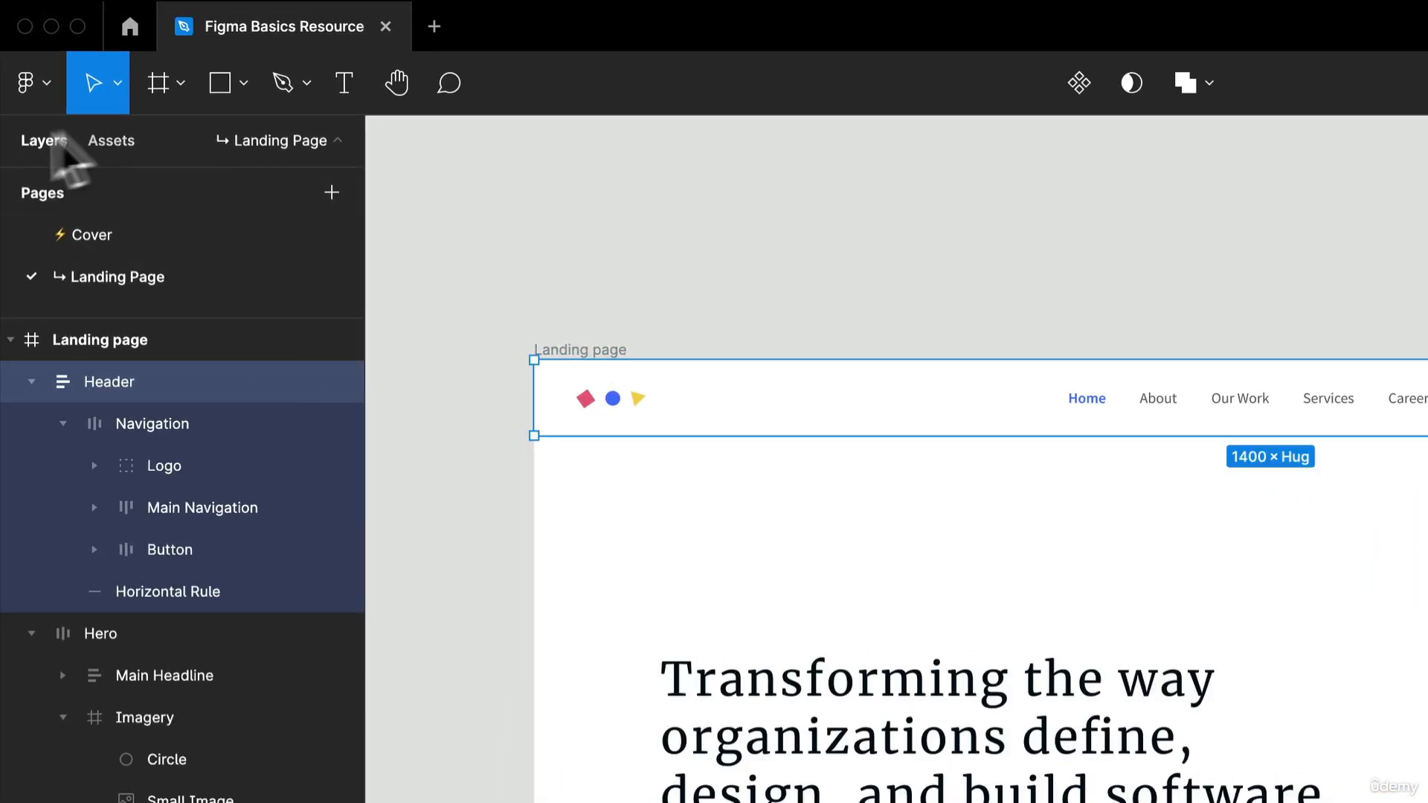
- Show the file's assets instead of its layers and select the logo in the landing page's header
click(112, 141)
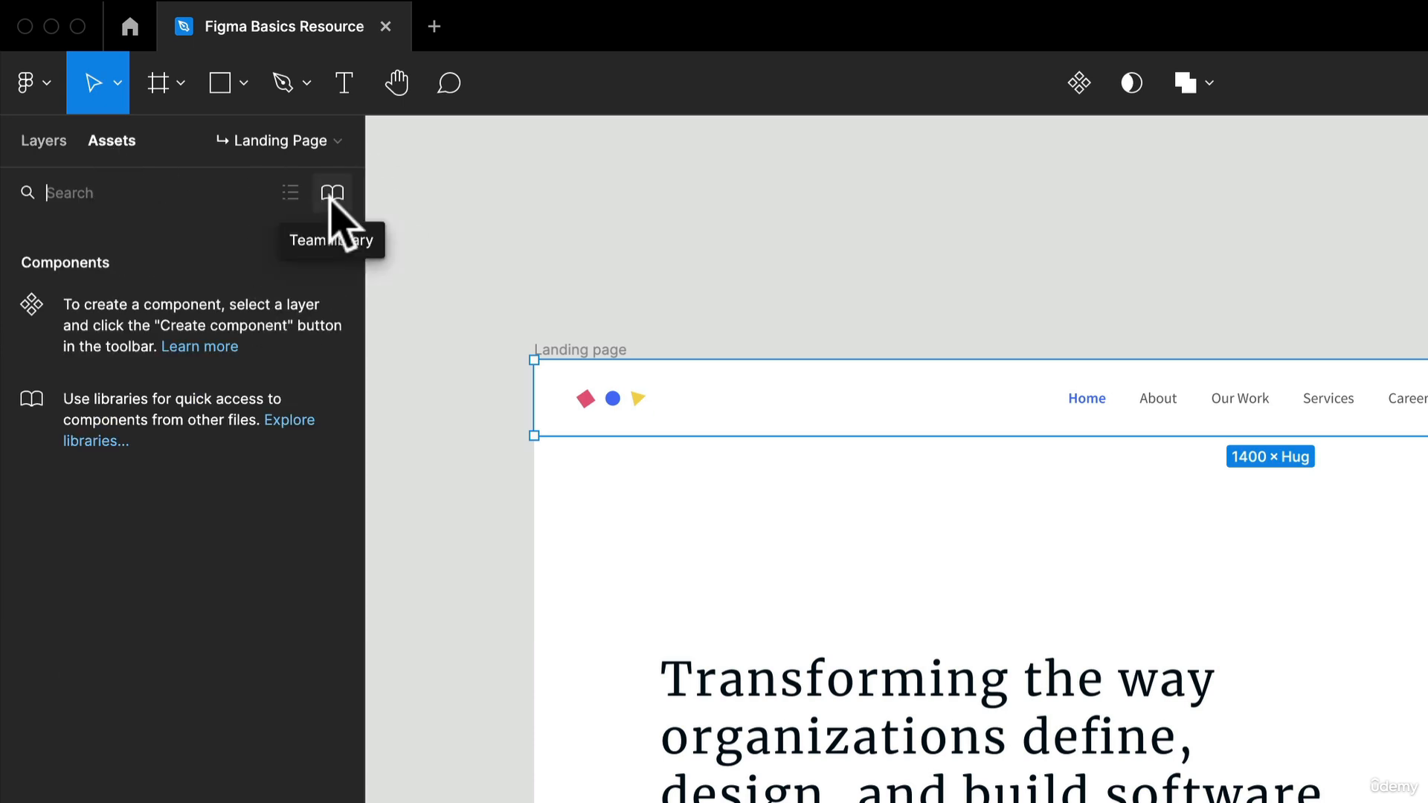
click(535, 233)
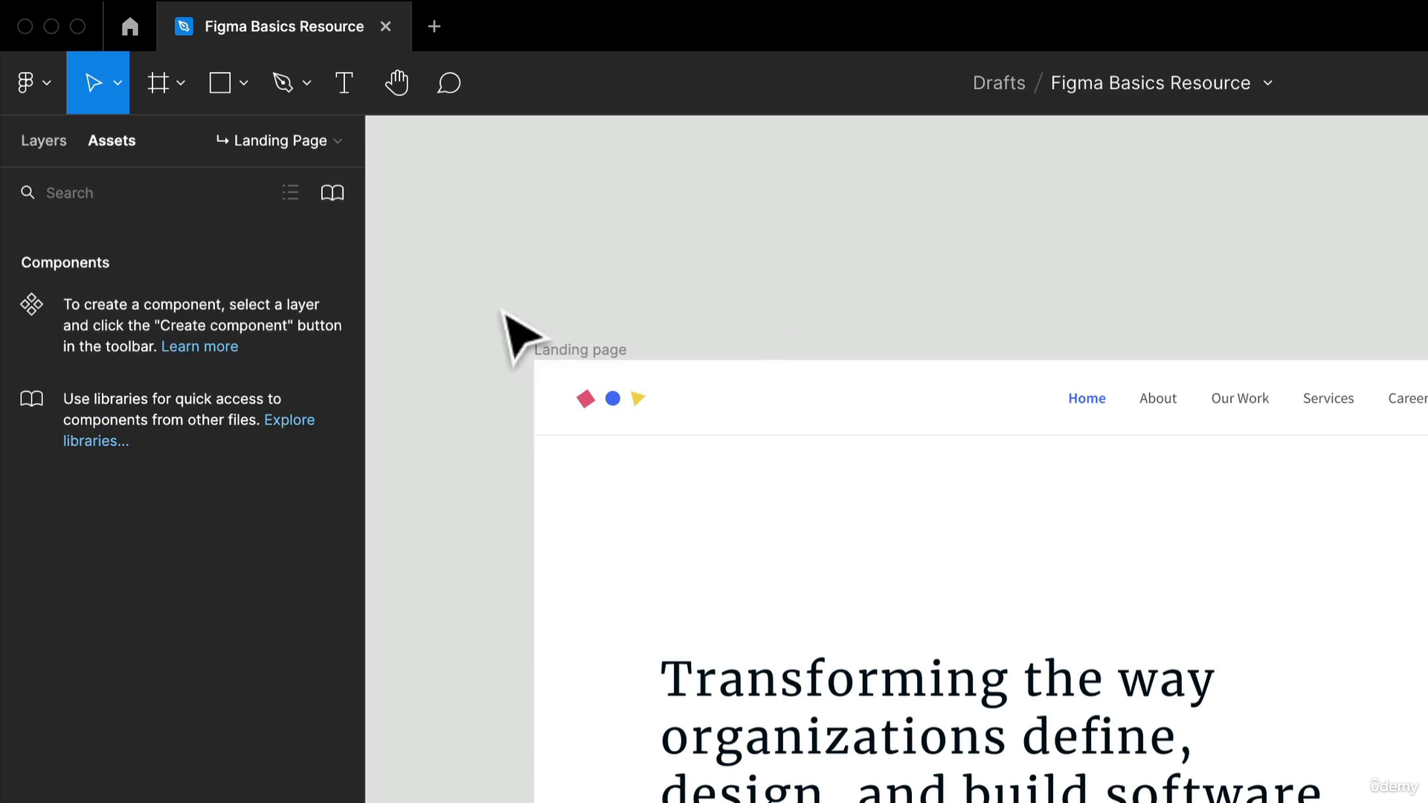
click(611, 407)
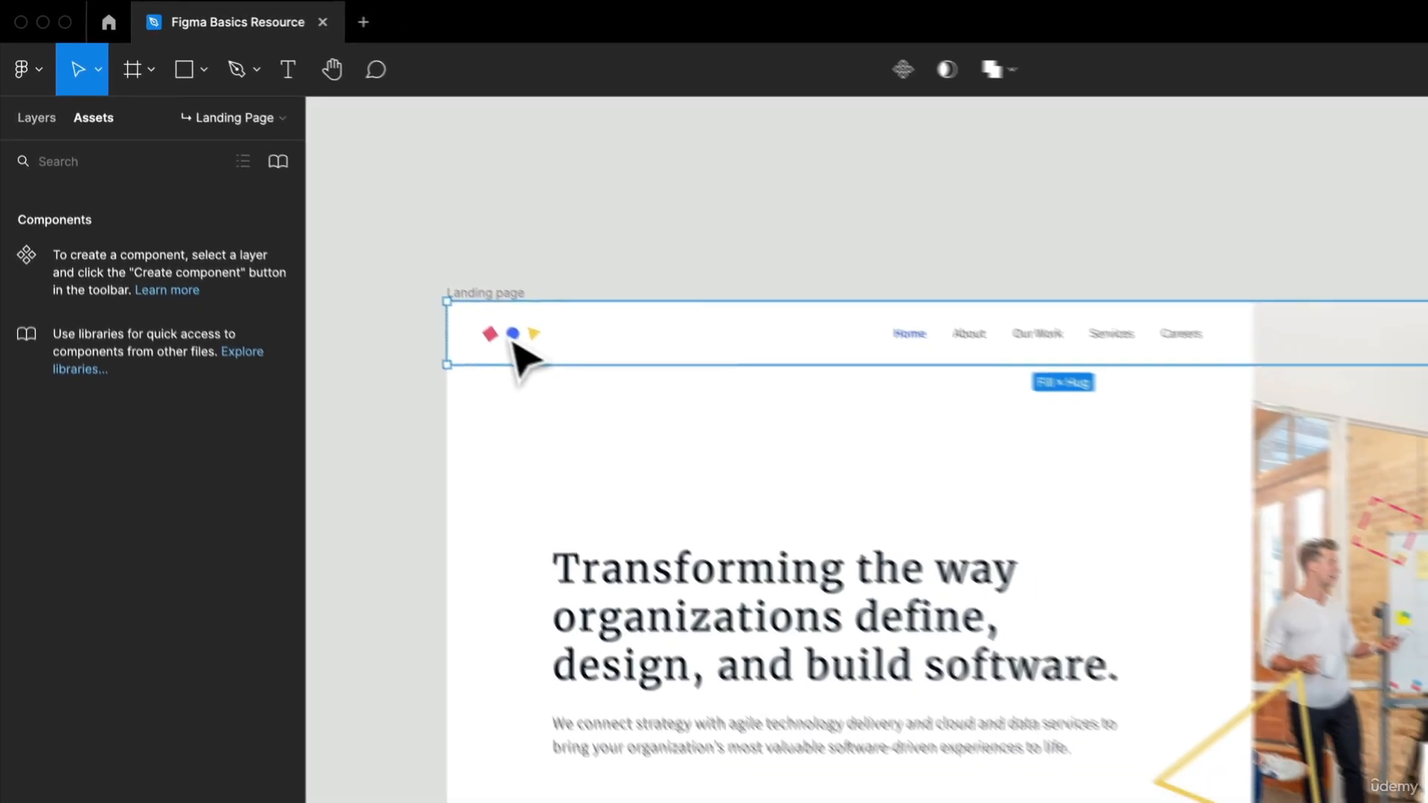
double_click(514, 341)
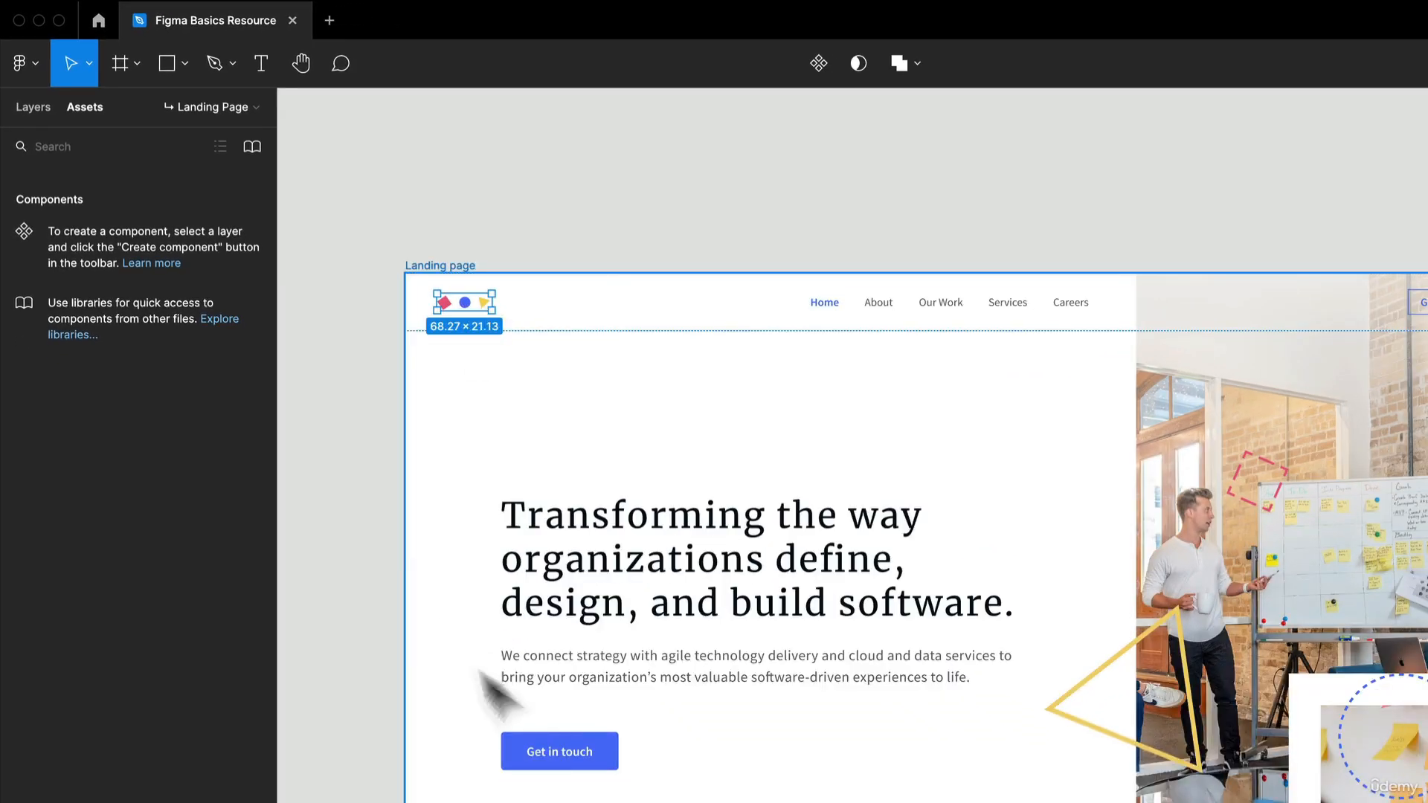
- Select the whole Get in touch button below the headline and move it onto the empty canvas above the Landing page frame
double_click(553, 763)
double_click(554, 764)
double_click(553, 762)
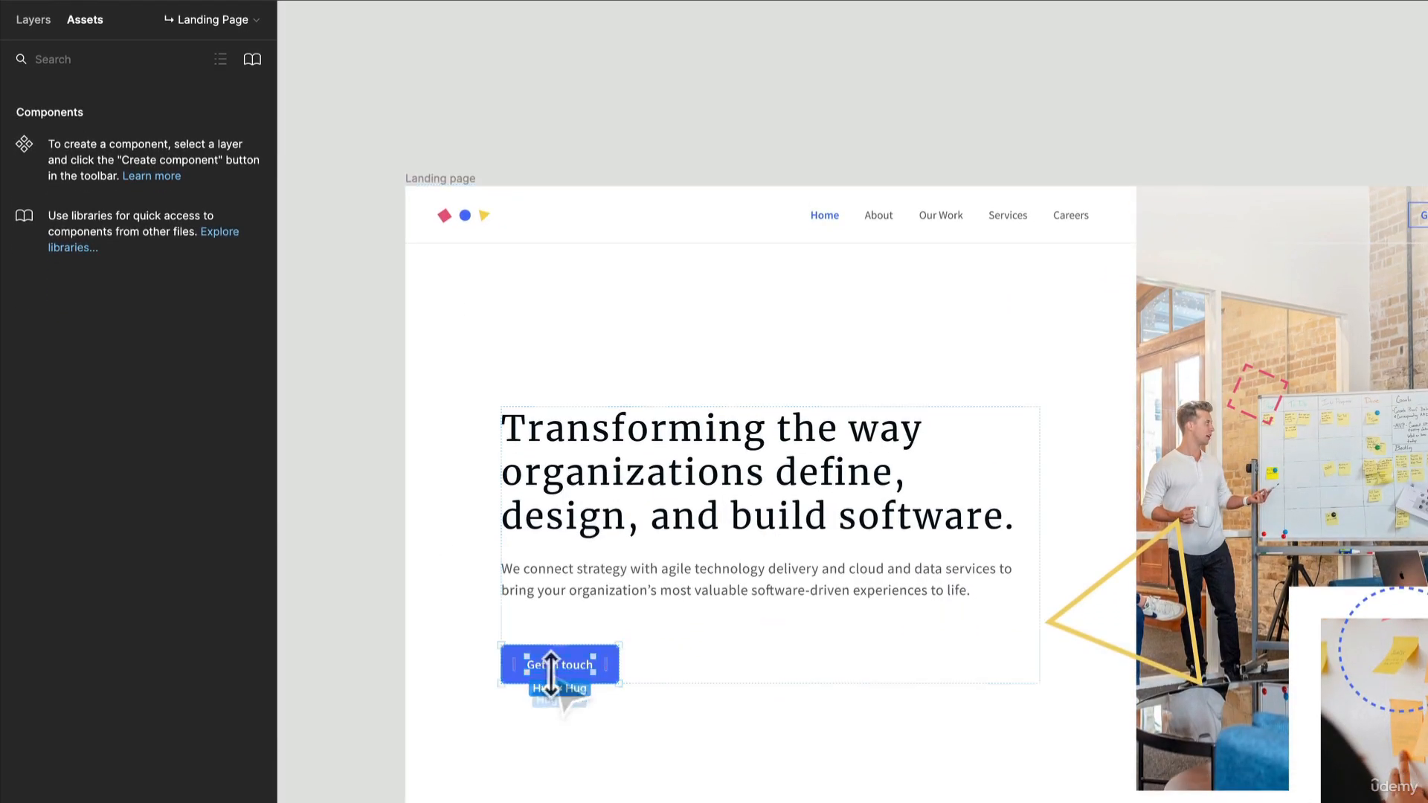
click(594, 676)
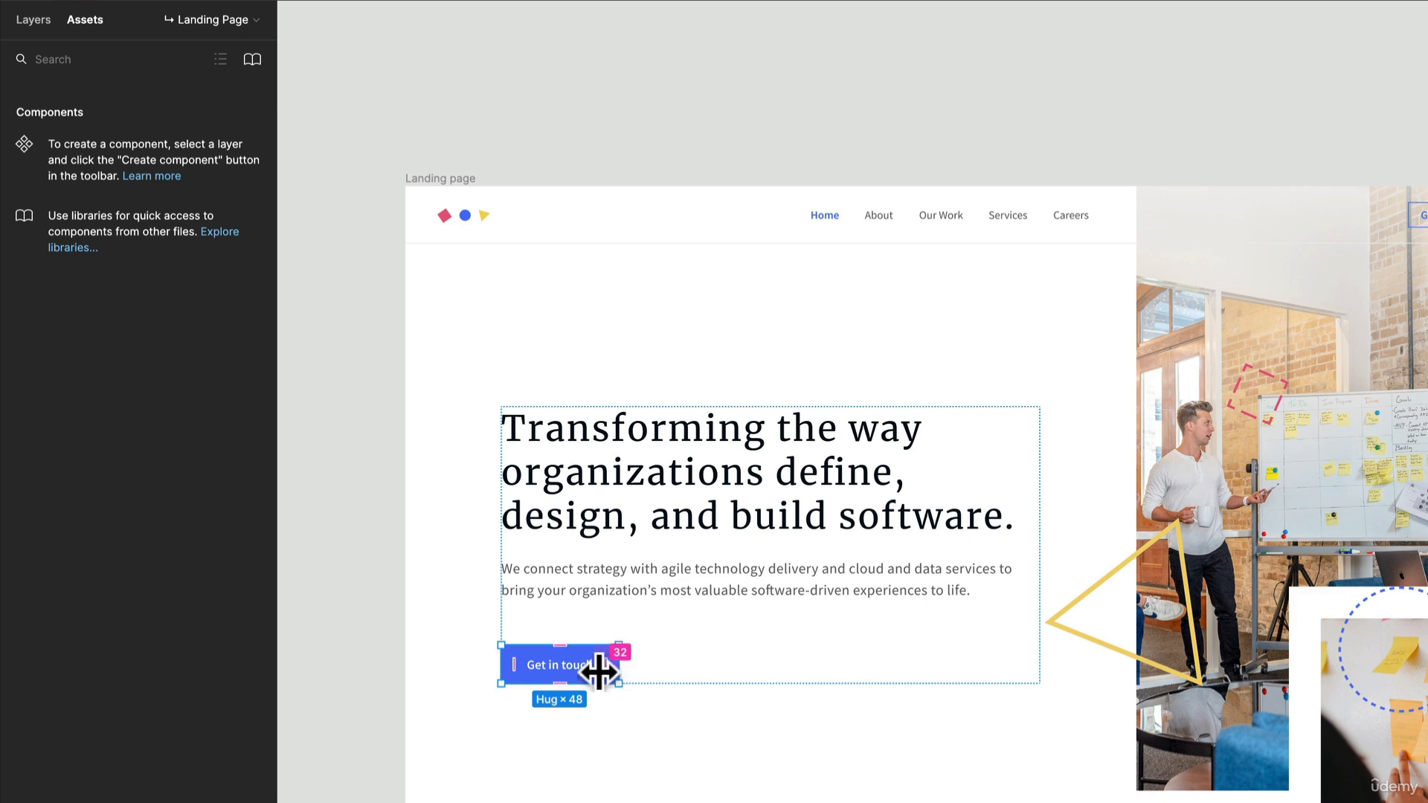
drag(565, 662, 616, 238)
- Turn the Get in touch button into a component and place two instances of it on the empty canvas around it
scroll(546, 72, up, 5)
scroll(463, 167, up, 3)
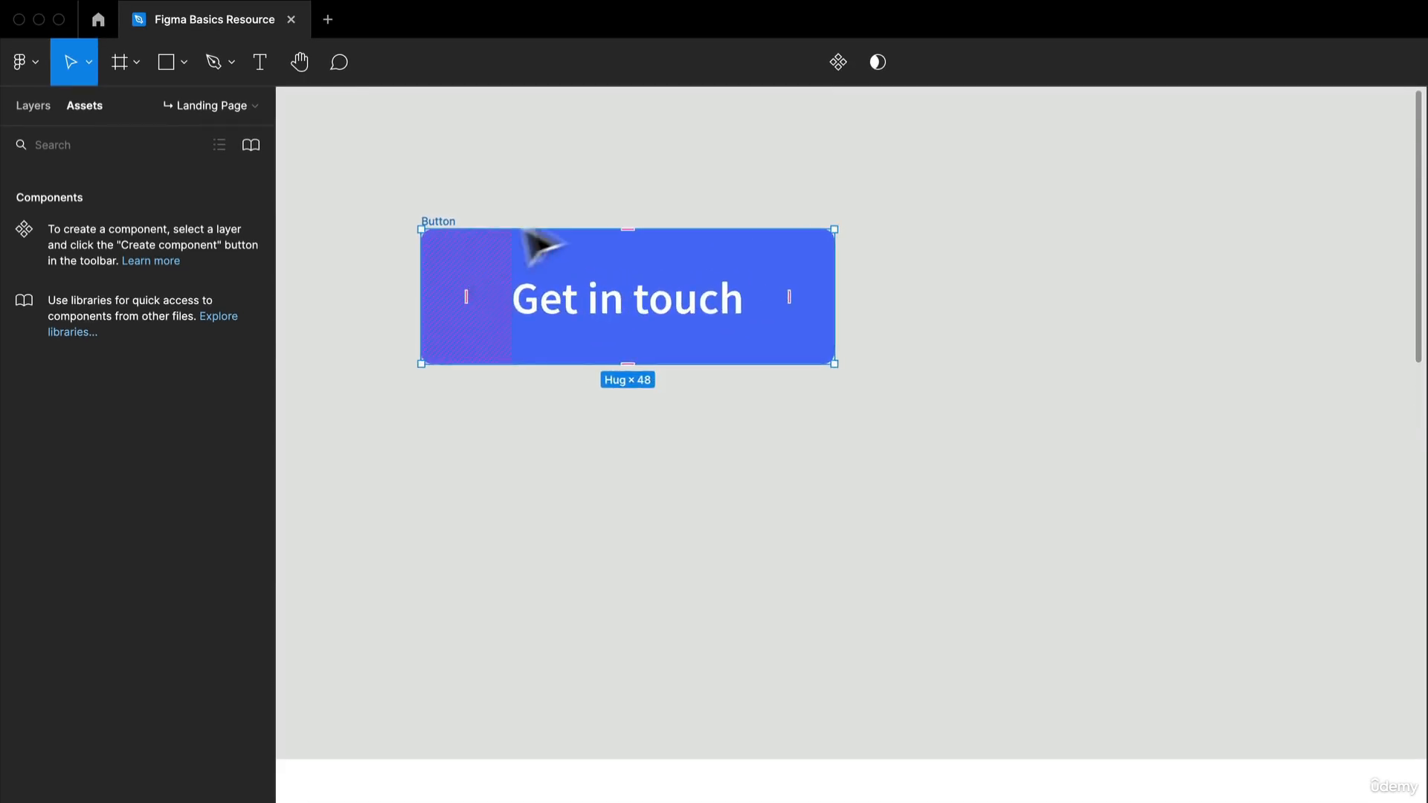
scroll(543, 253, down, 1)
click(837, 61)
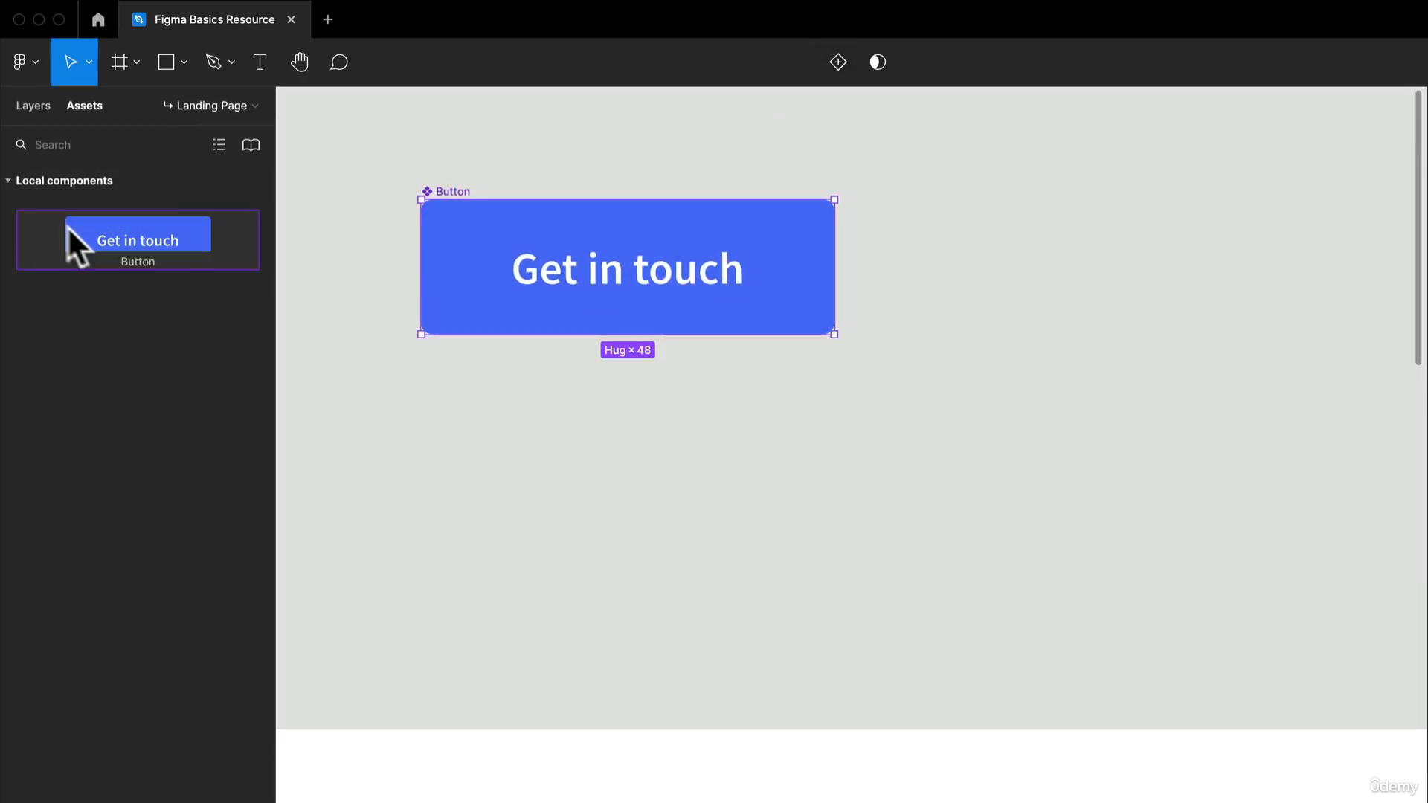
drag(94, 242, 626, 499)
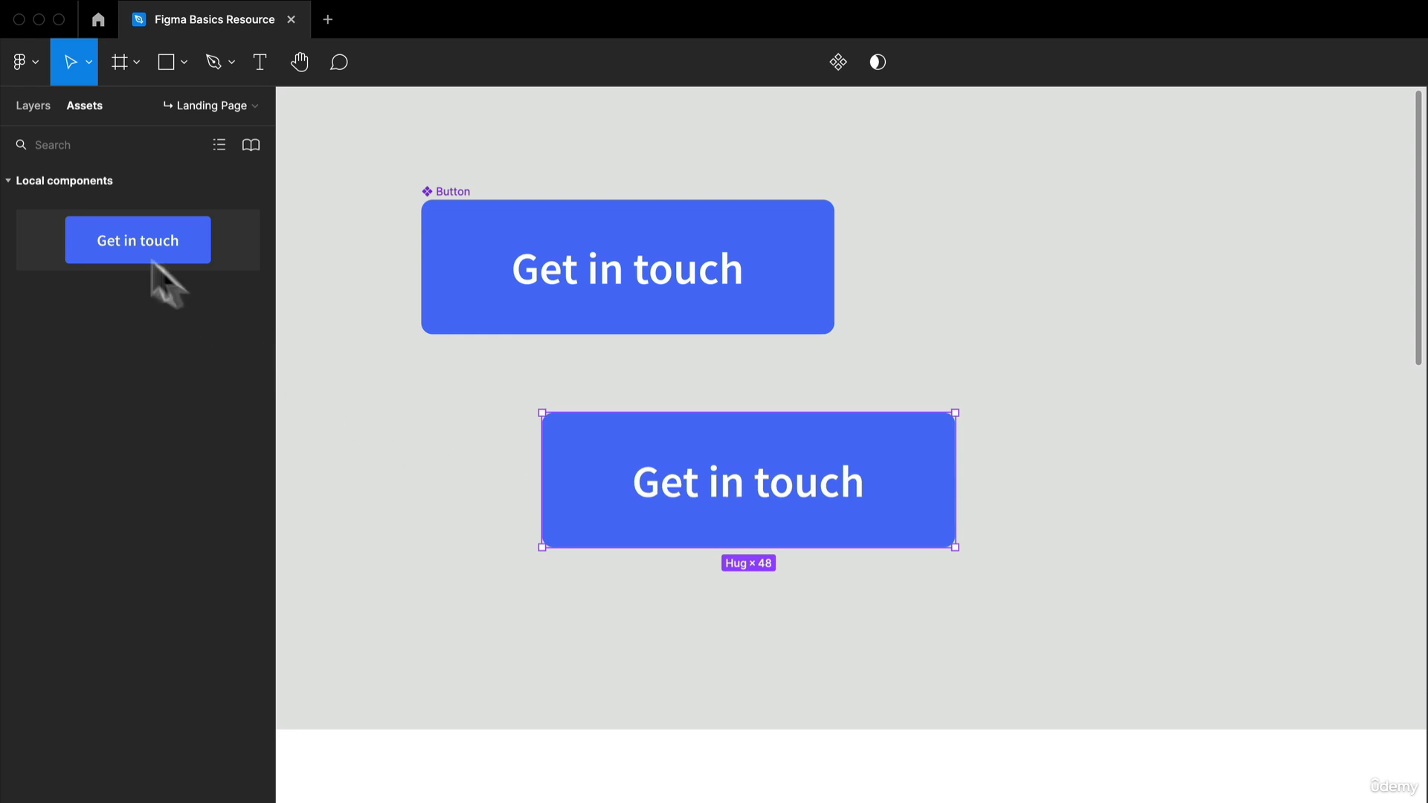
drag(151, 260, 1137, 327)
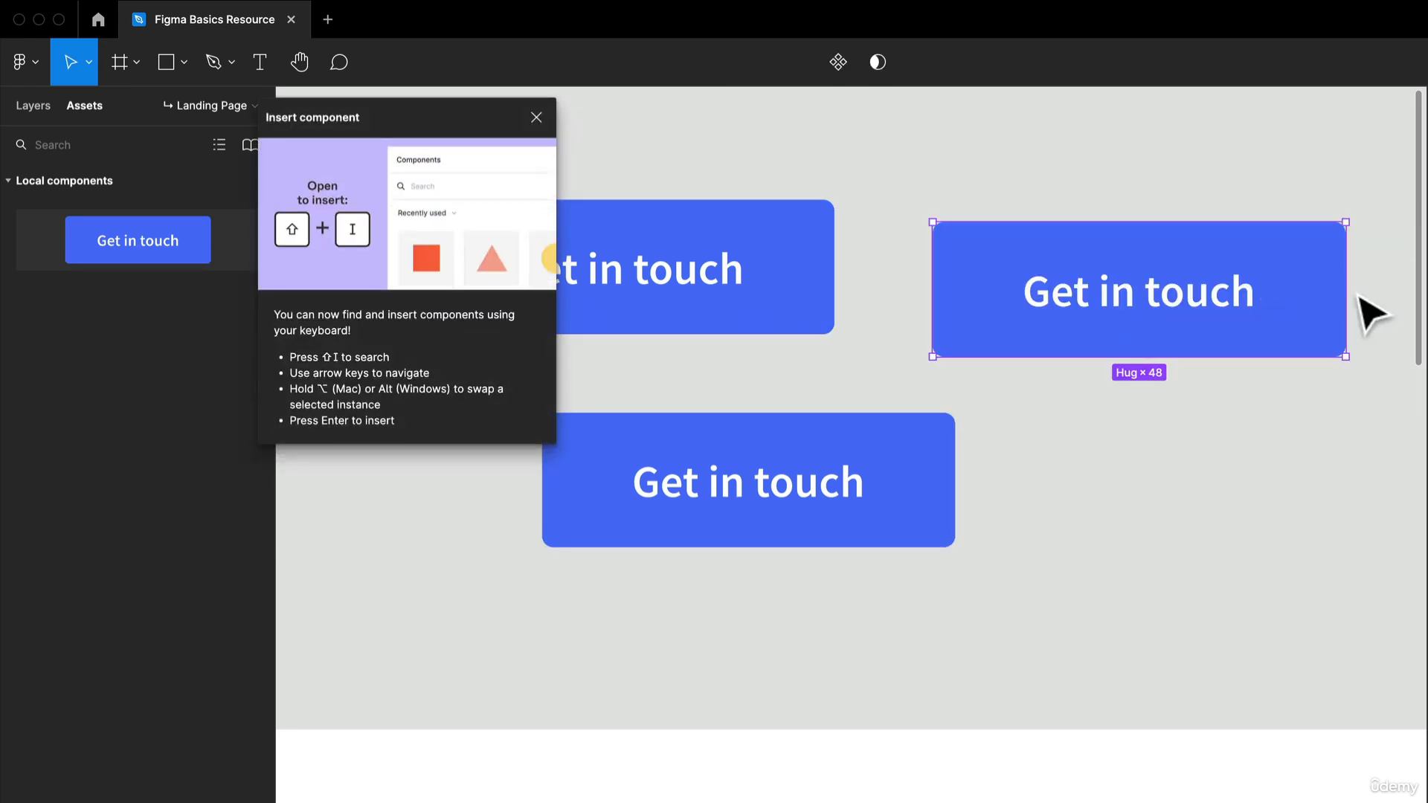
- Close the Insert component tip and delete both Get in touch instances, keeping the main Button component
drag(1347, 290, 1030, 304)
key(super+z)
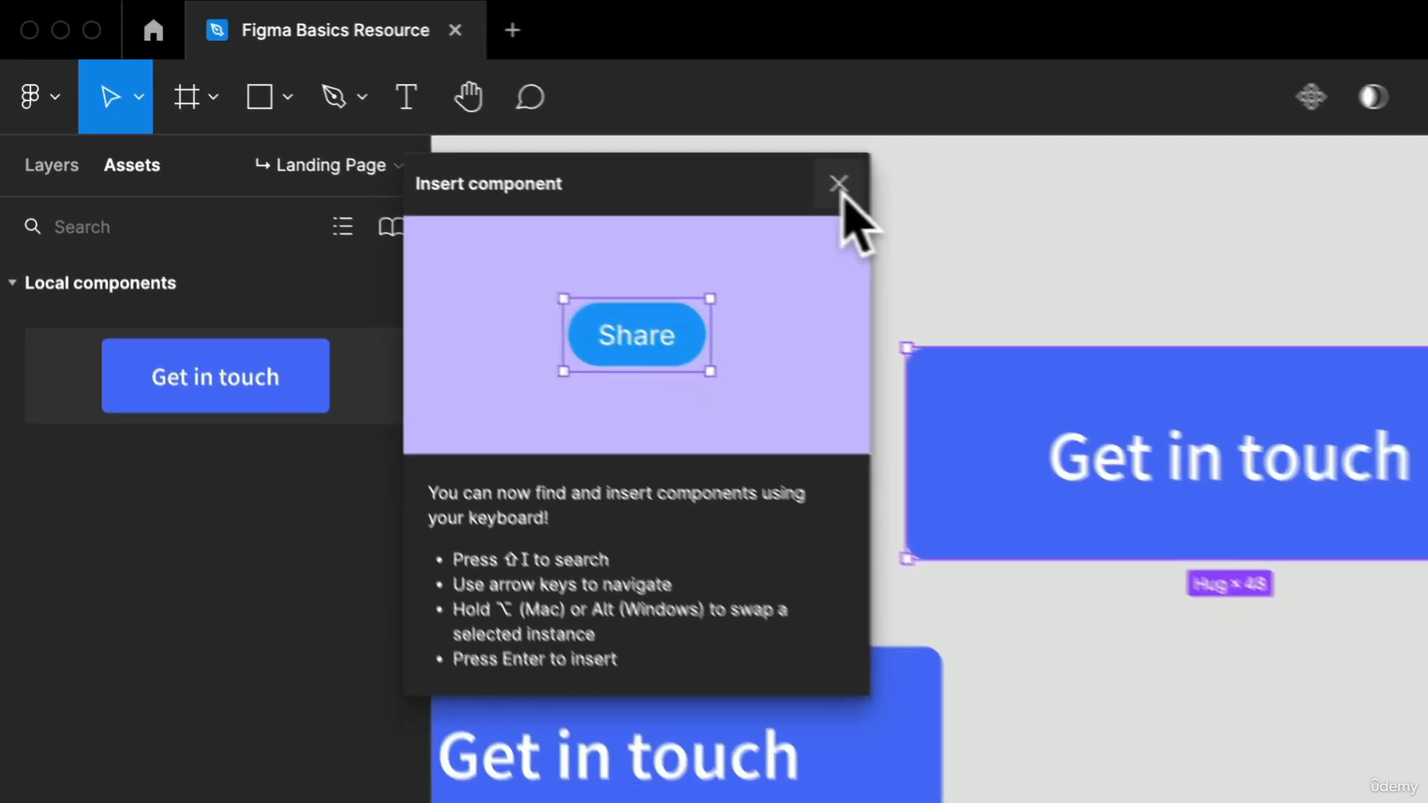
click(925, 202)
drag(760, 356, 933, 390)
drag(483, 340, 682, 342)
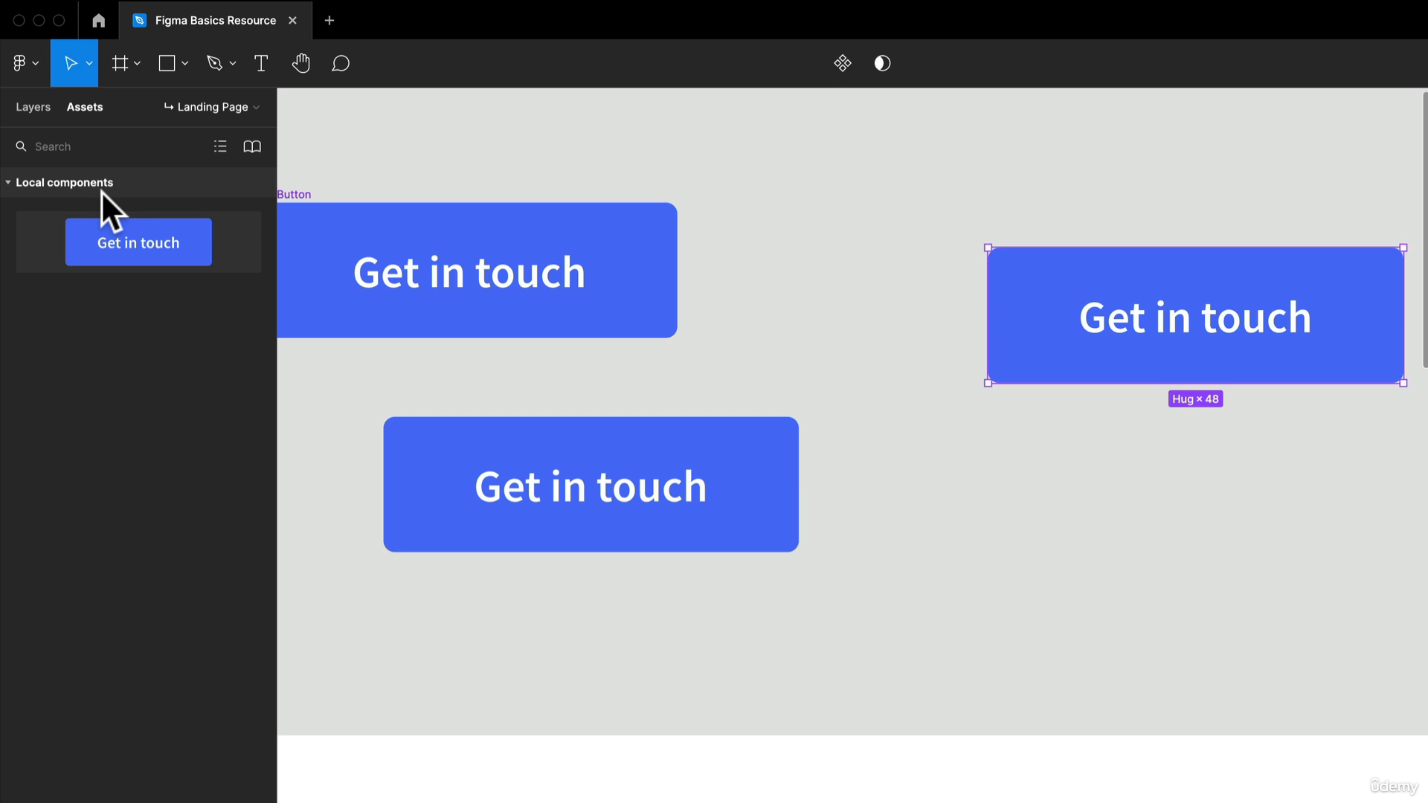
shift+click(760, 526)
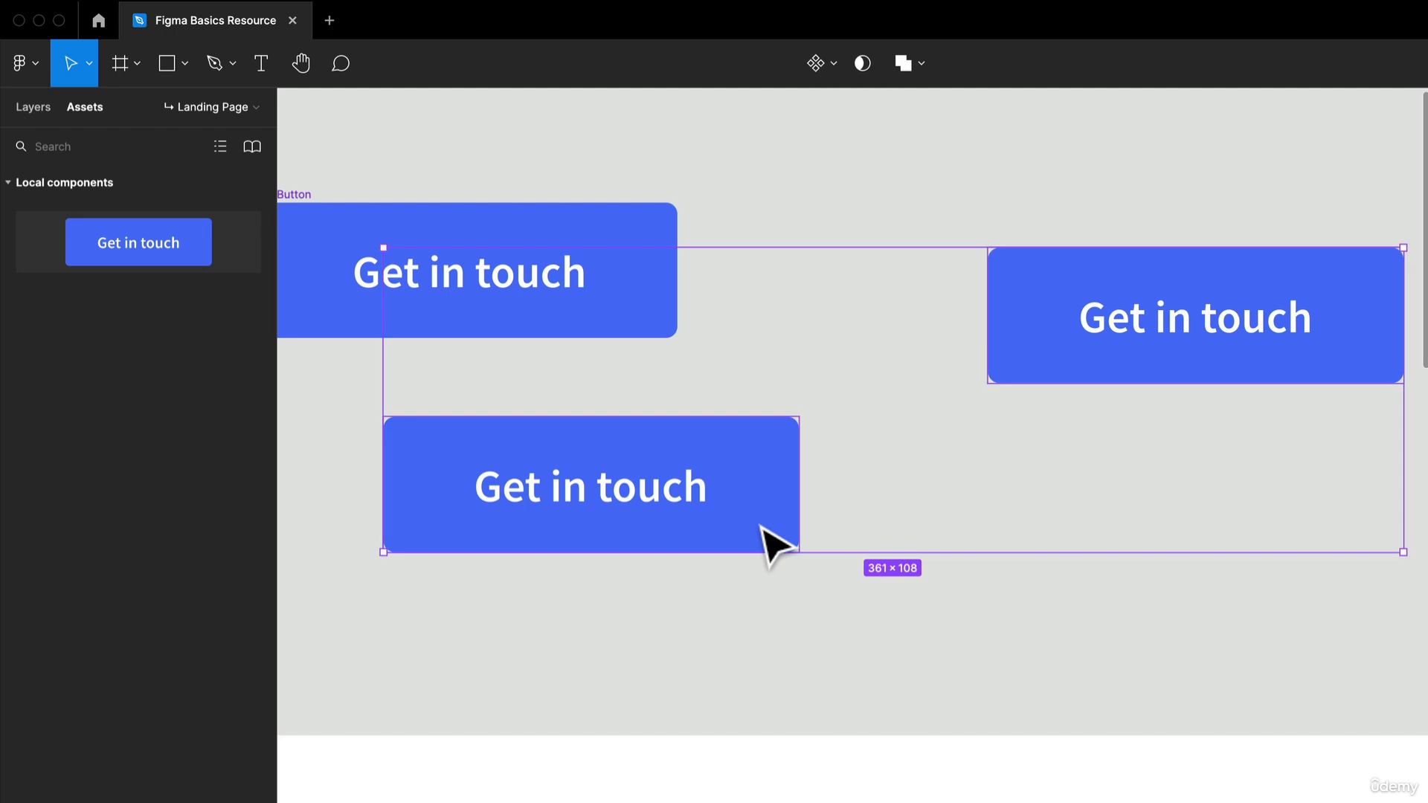
key(Delete)
- Copy the header's logo group onto the empty canvas directly below the Button component, aligned with its left edge
click(531, 292)
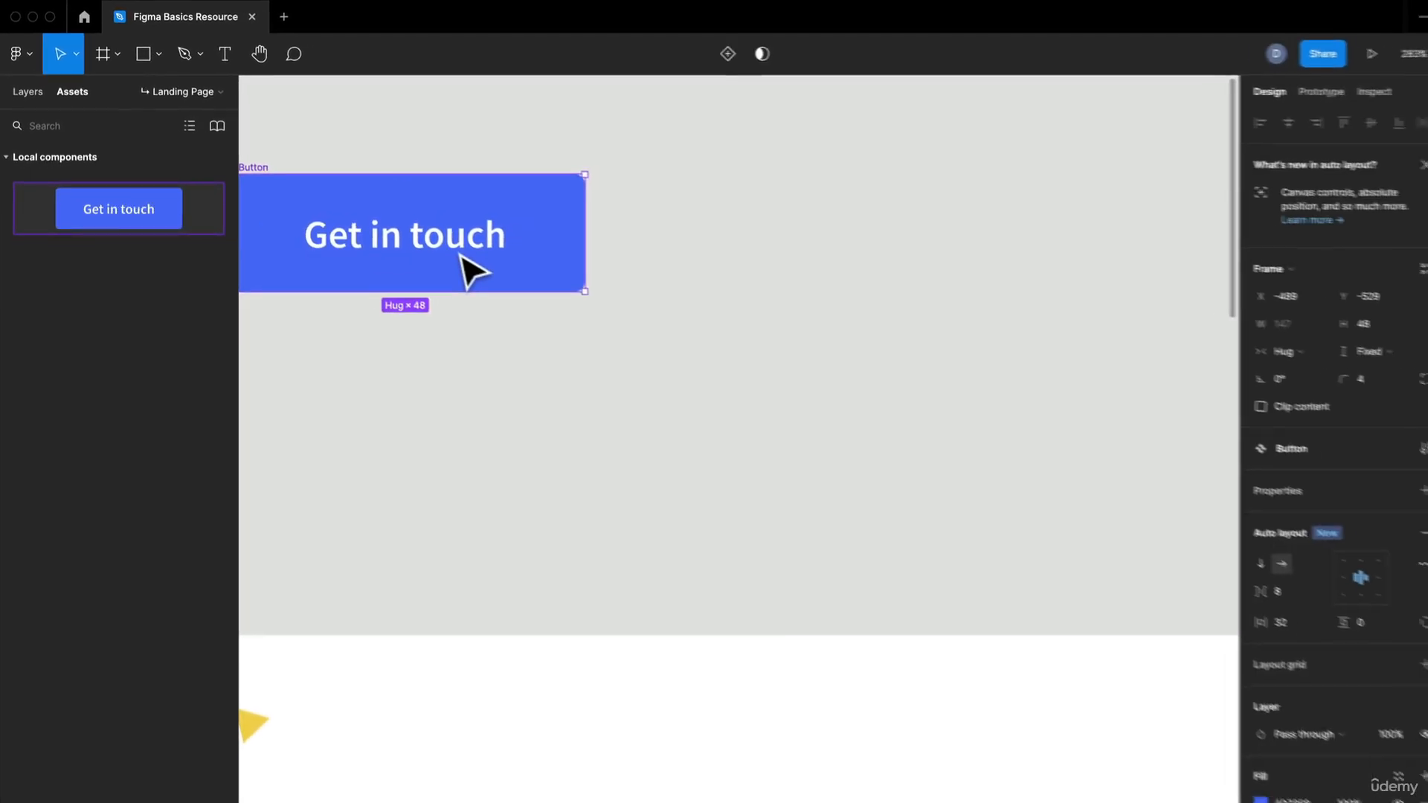
key(space)
drag(531, 292, 774, 281)
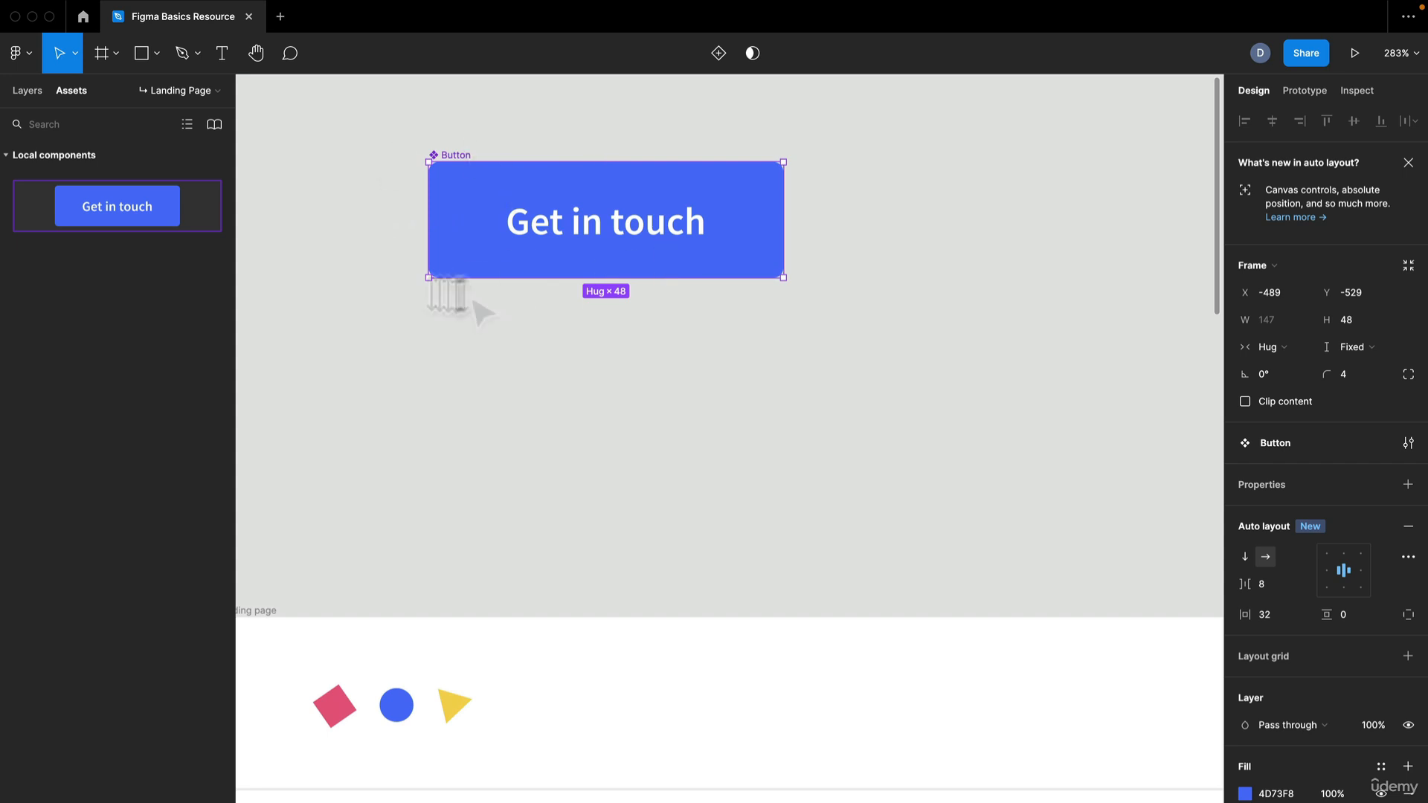
click(392, 449)
click(398, 701)
click(394, 699)
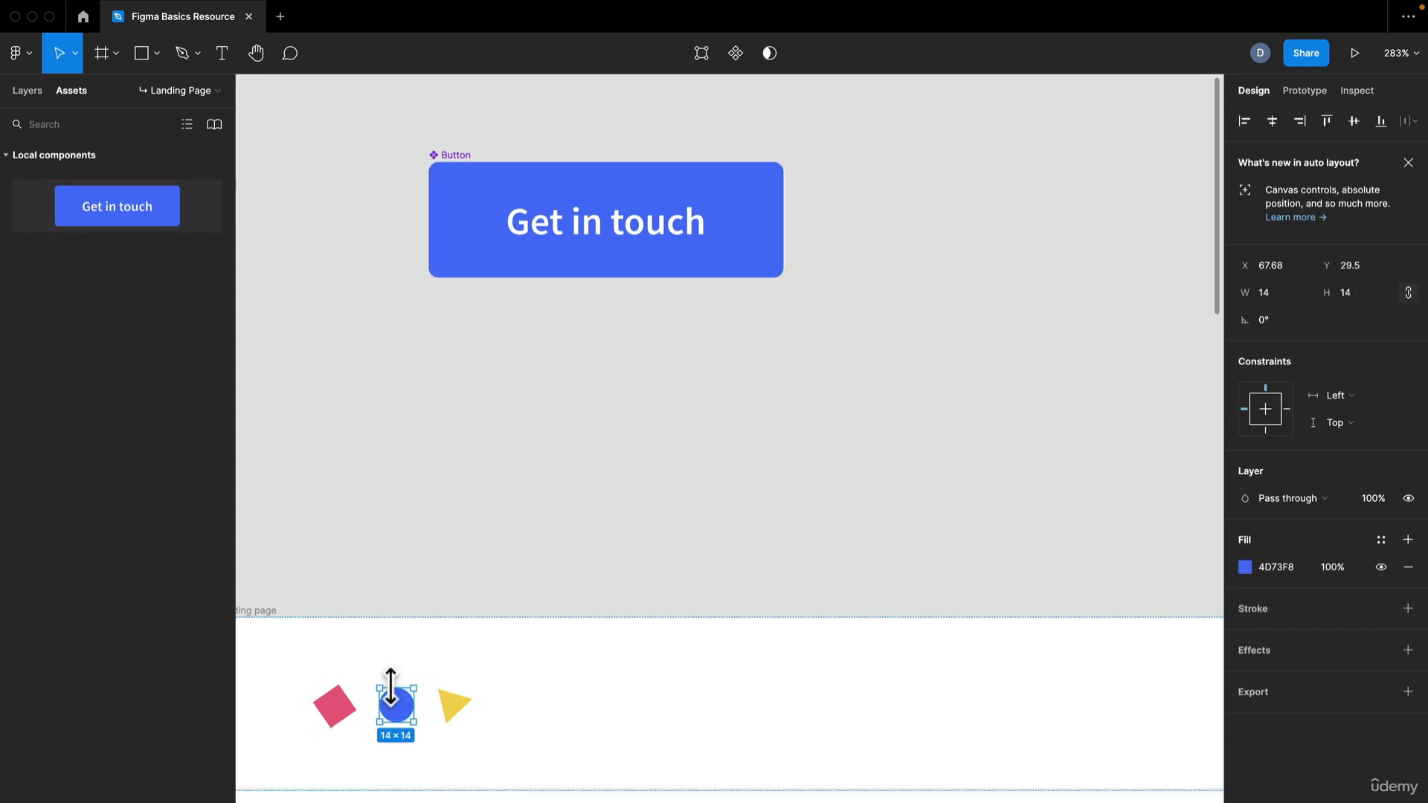
key(Escape)
click(462, 703)
drag(462, 704, 539, 365)
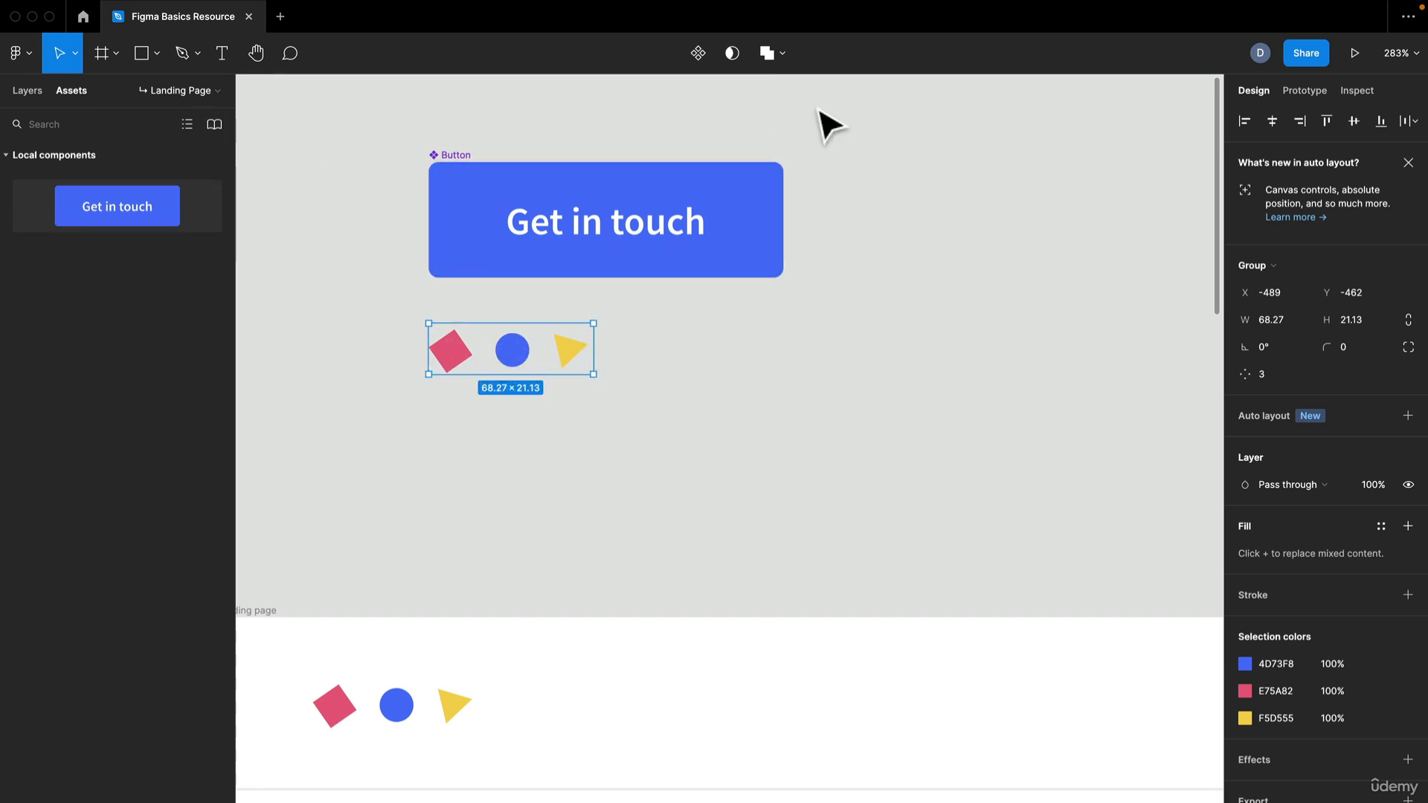
- Turn the copied logo into a component and select it together with the Button component
click(703, 52)
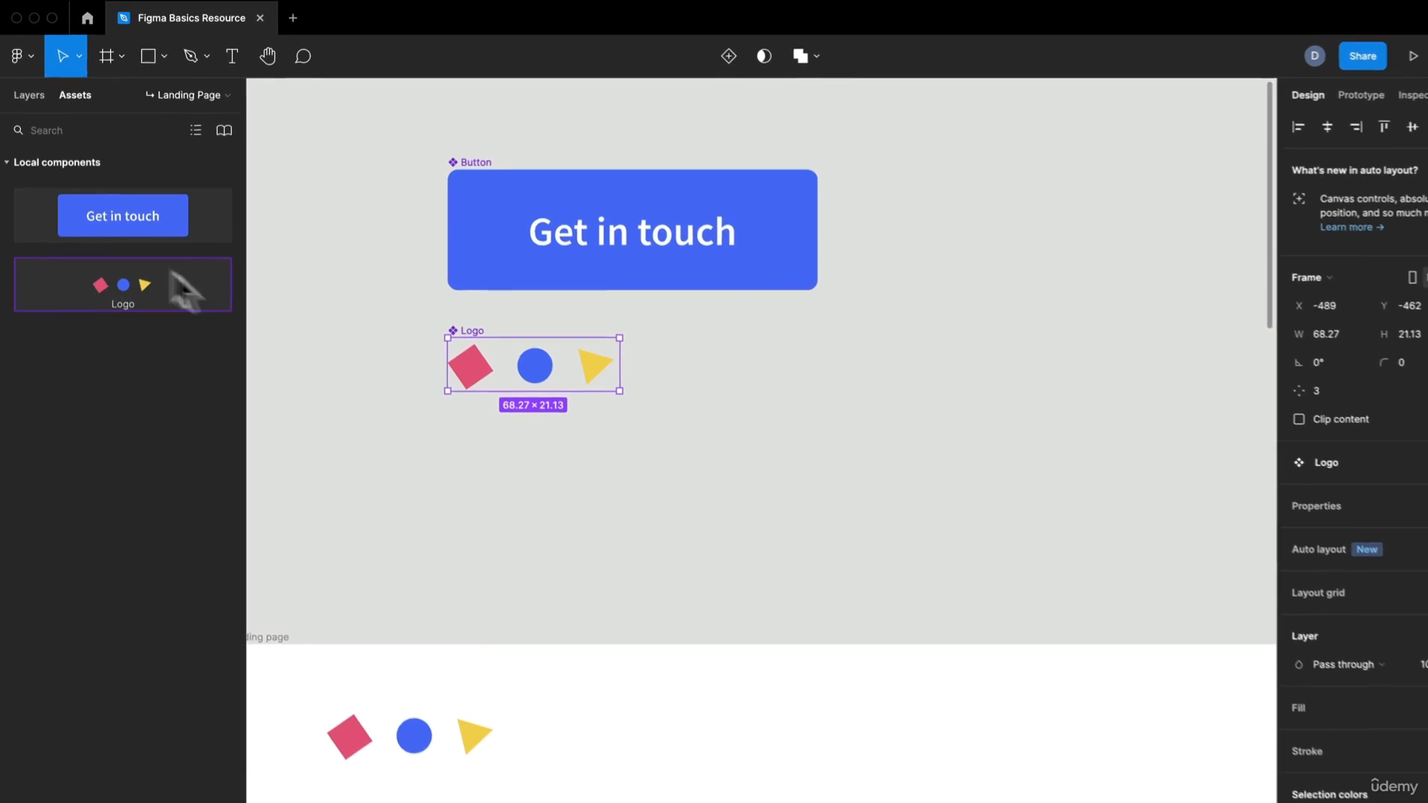
click(168, 235)
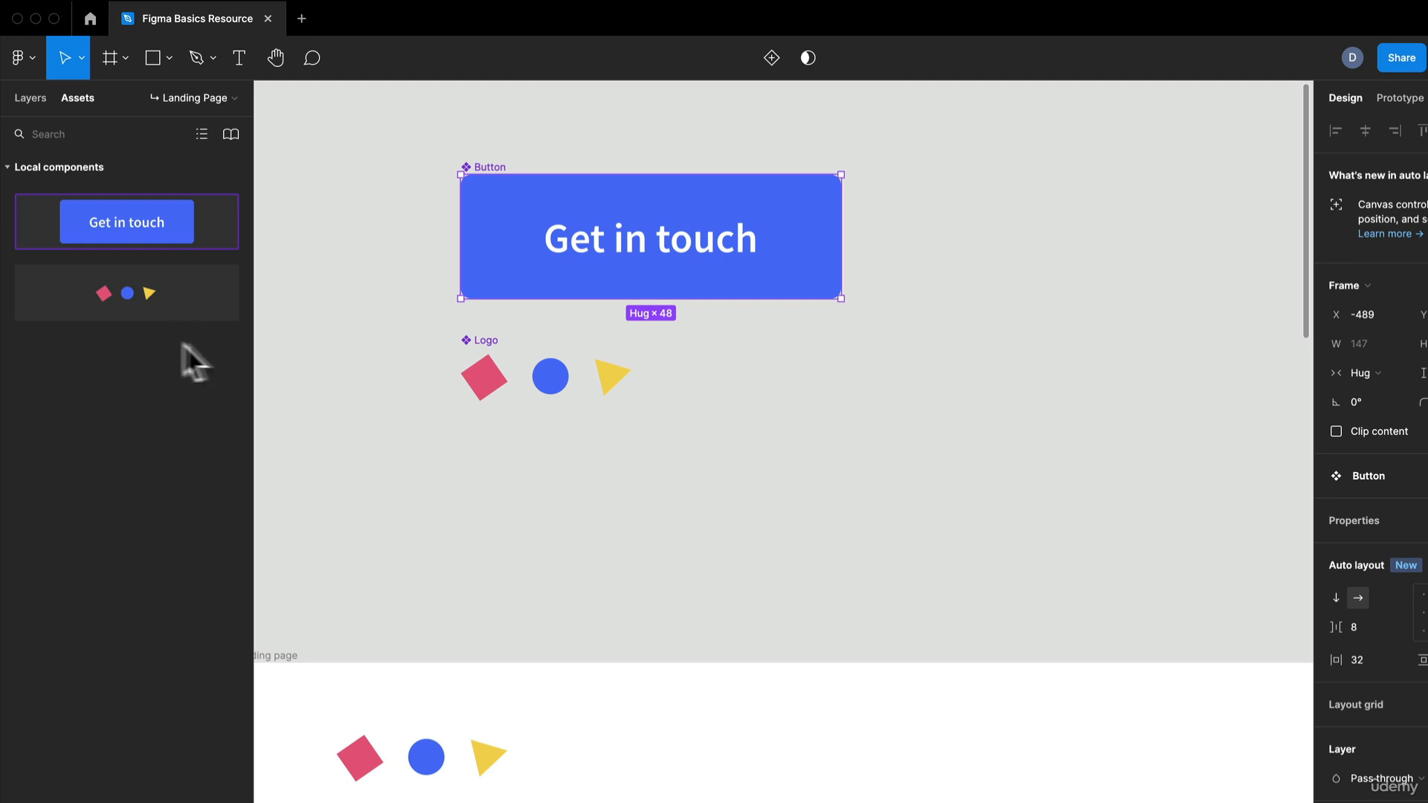
drag(380, 121, 1118, 487)
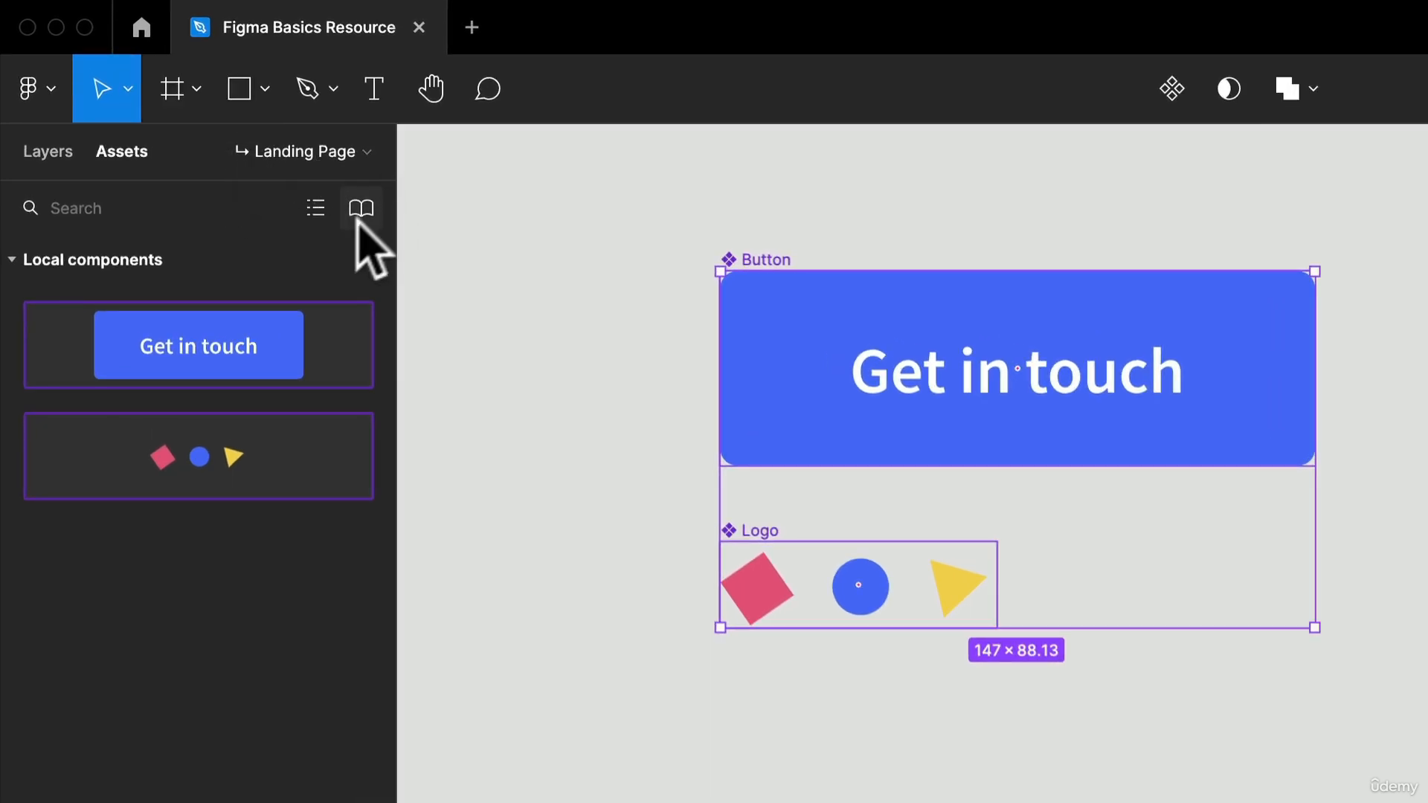
- Show the layers instead of the assets and collapse and expand the file's page list
click(39, 151)
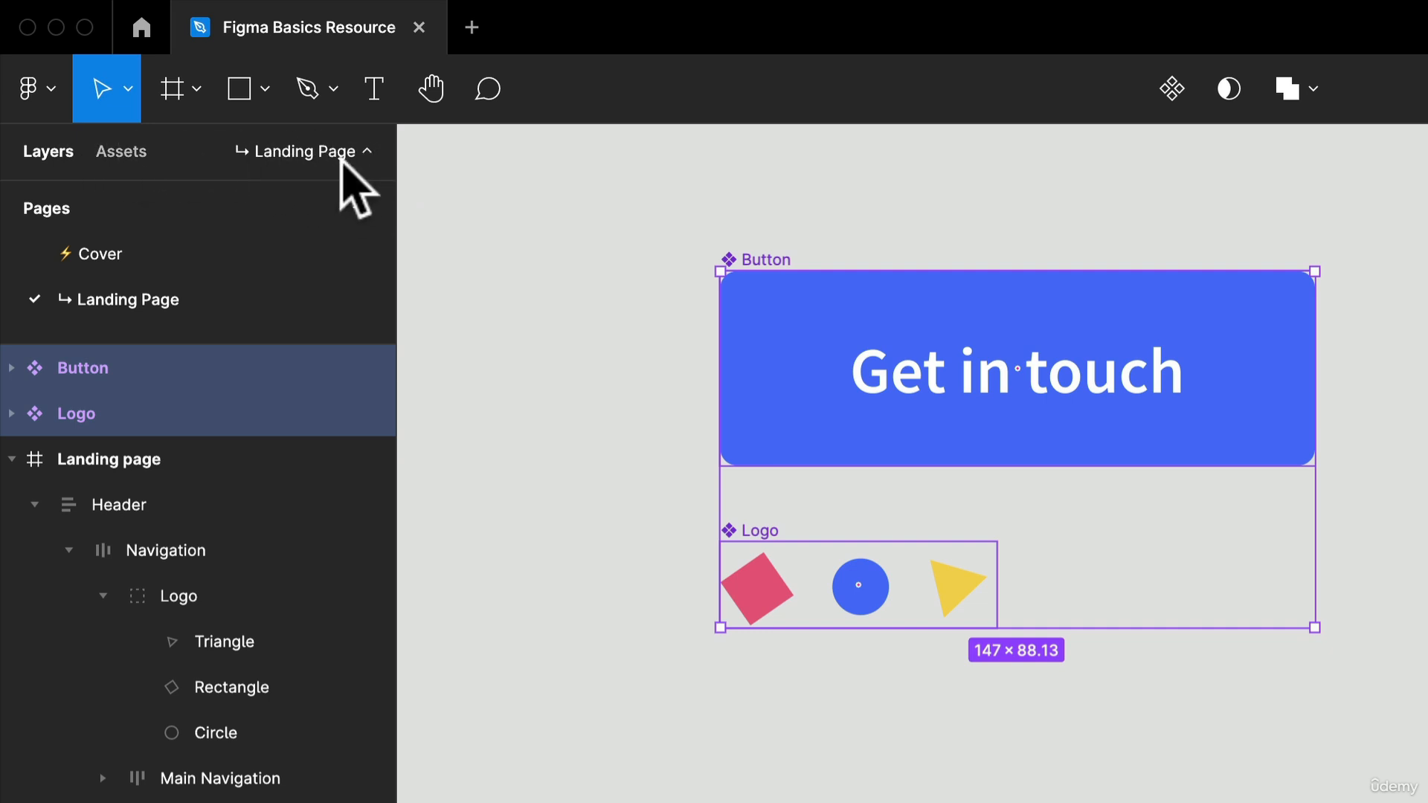
click(341, 157)
click(367, 151)
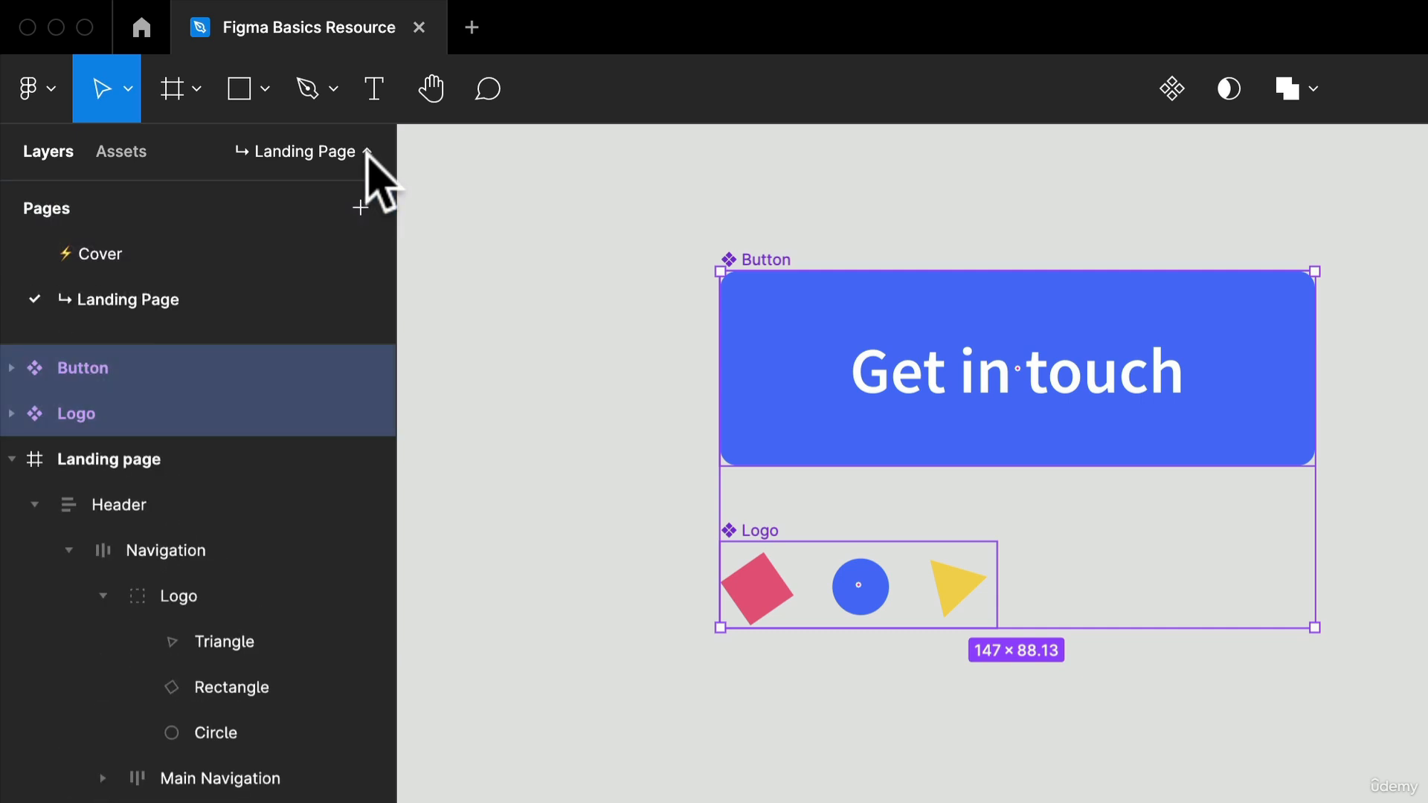
click(363, 151)
click(368, 152)
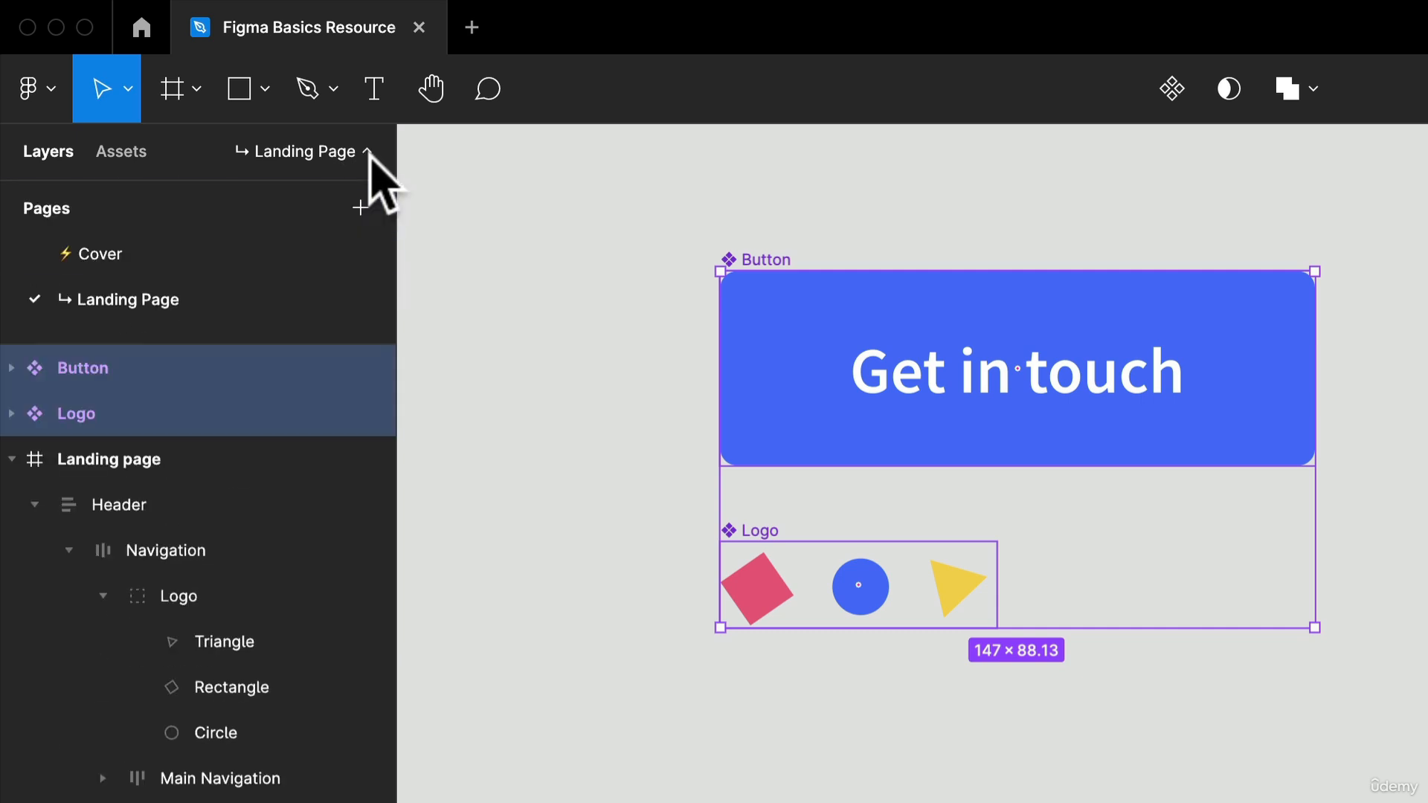
click(369, 153)
click(369, 153)
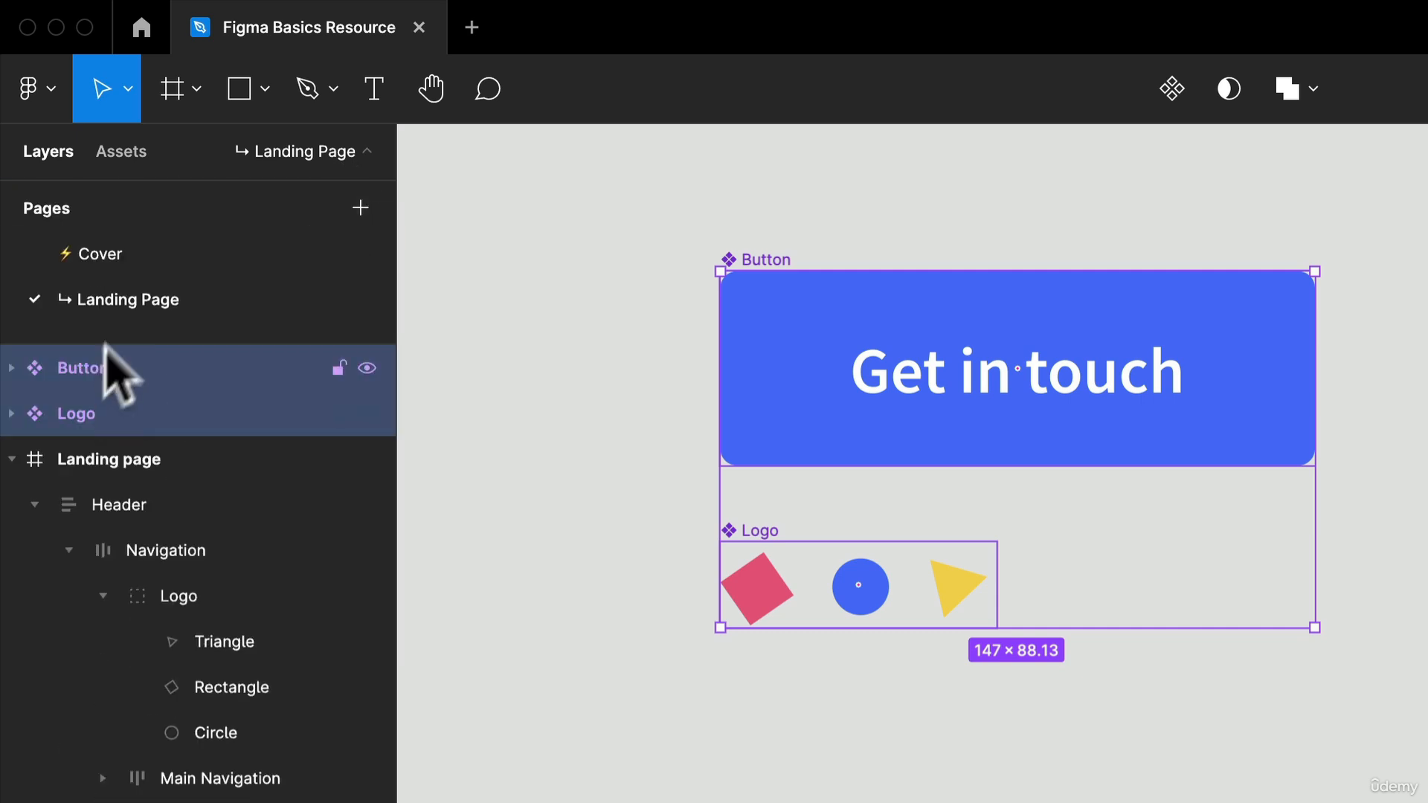
- Add a page to the file and name it New page
click(361, 208)
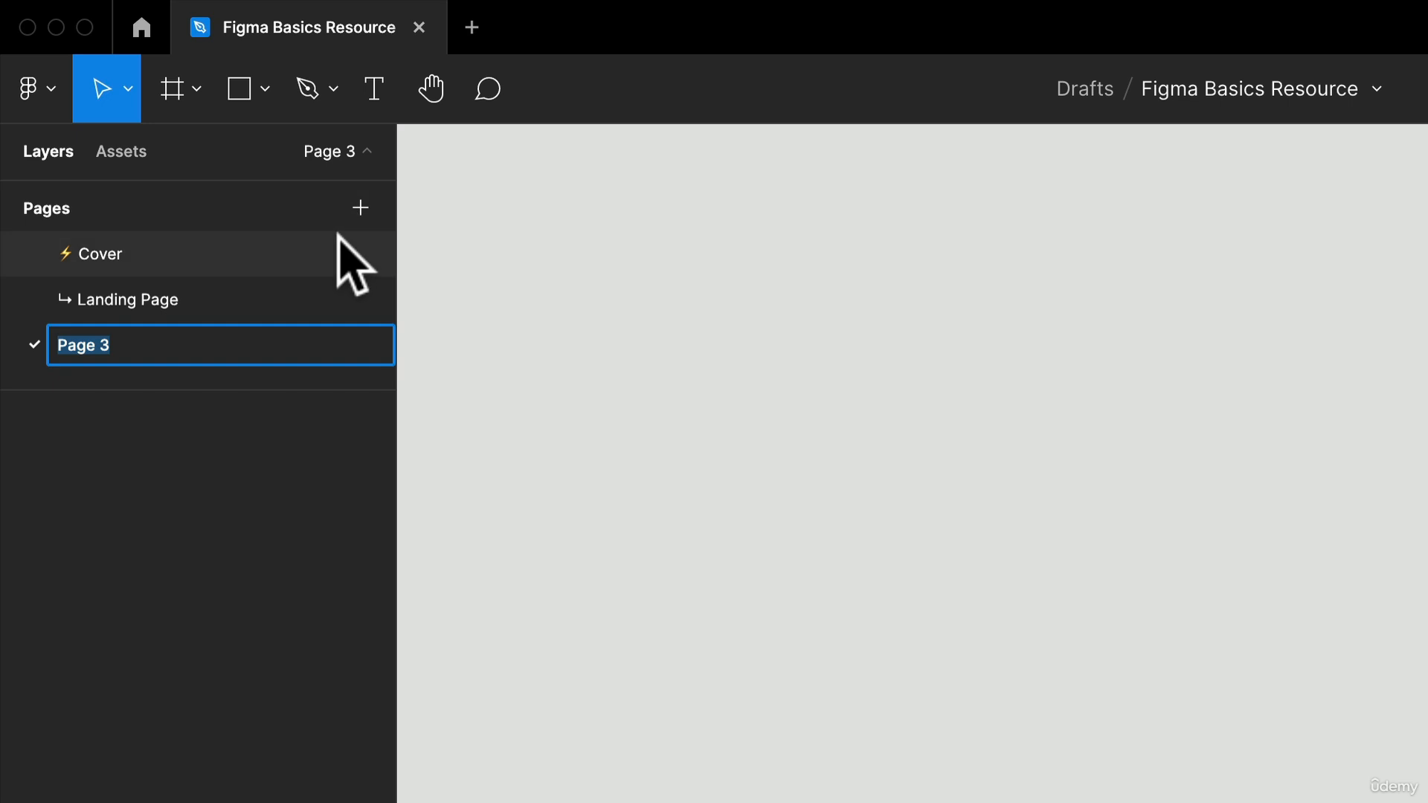
text(New page)
key(Return)
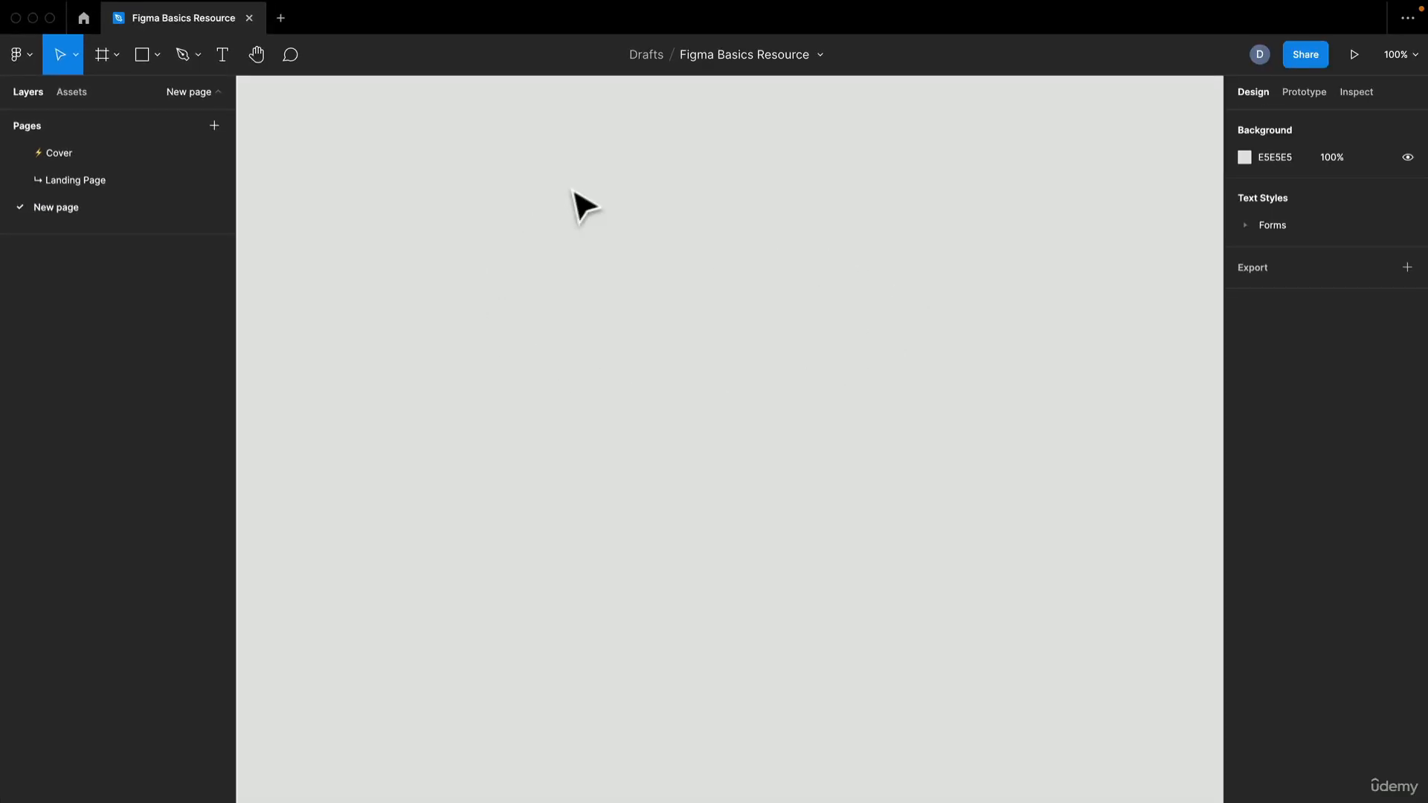
- Look through the Landing Page, Cover and New page pages in turn, finishing on New page
click(118, 184)
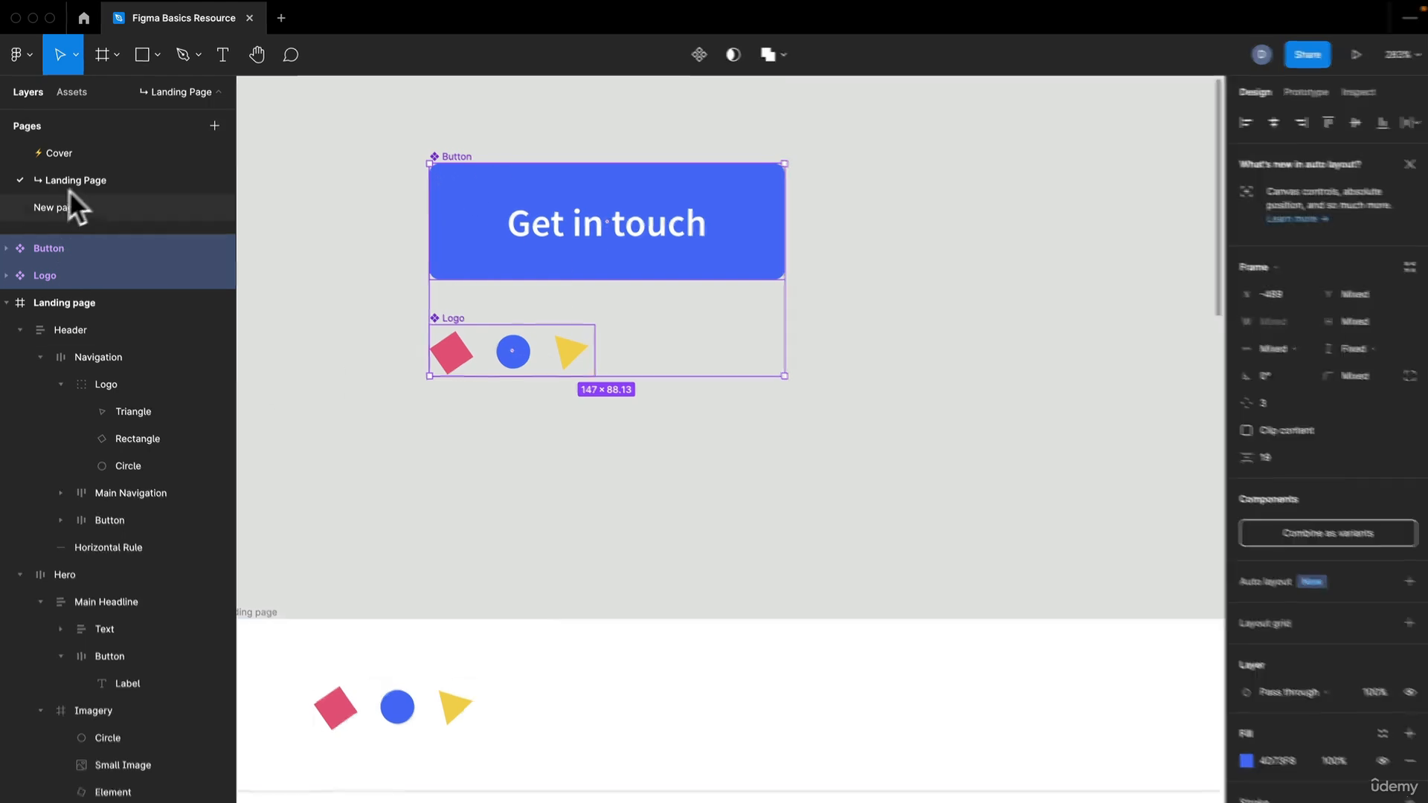
click(56, 153)
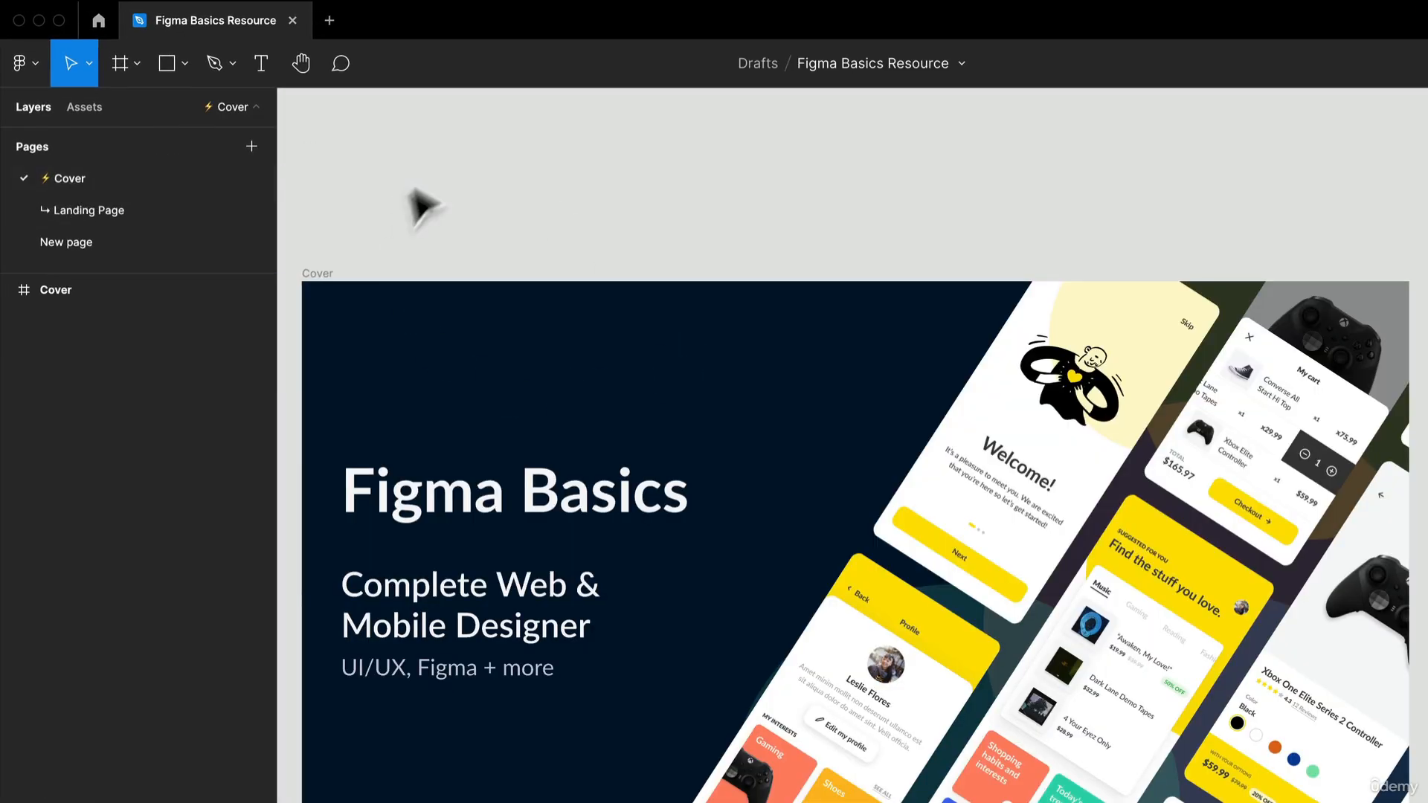
click(69, 248)
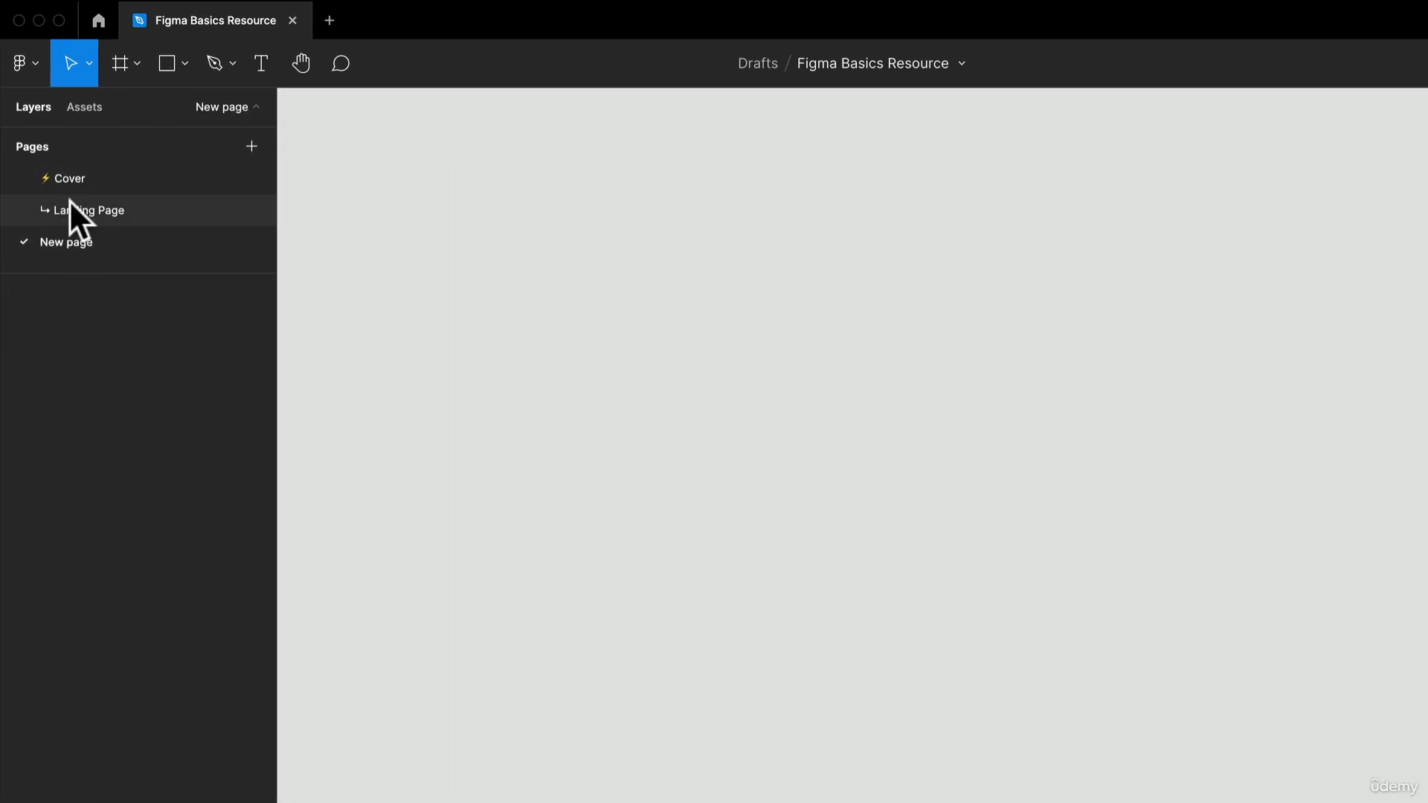
click(69, 203)
click(61, 168)
click(67, 232)
click(69, 182)
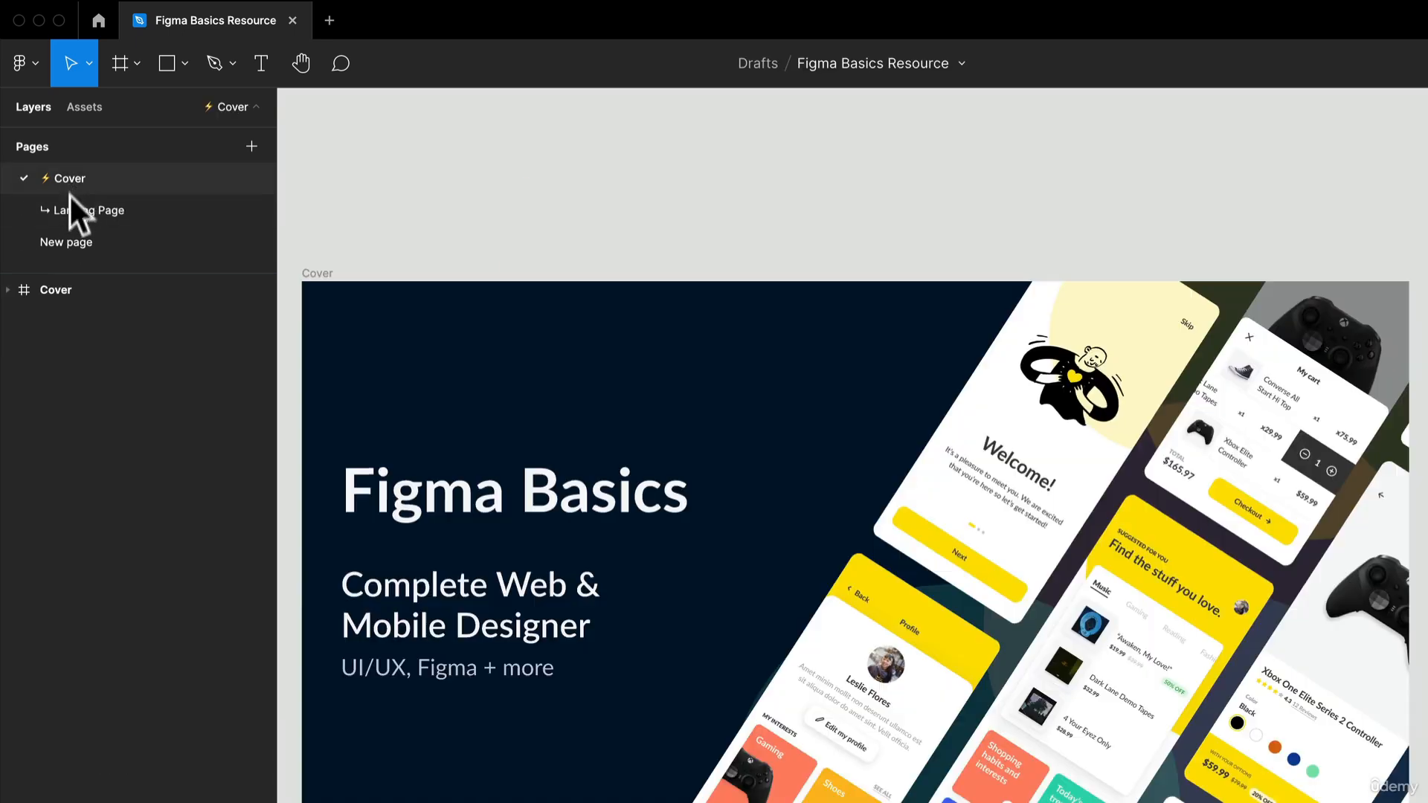
click(71, 234)
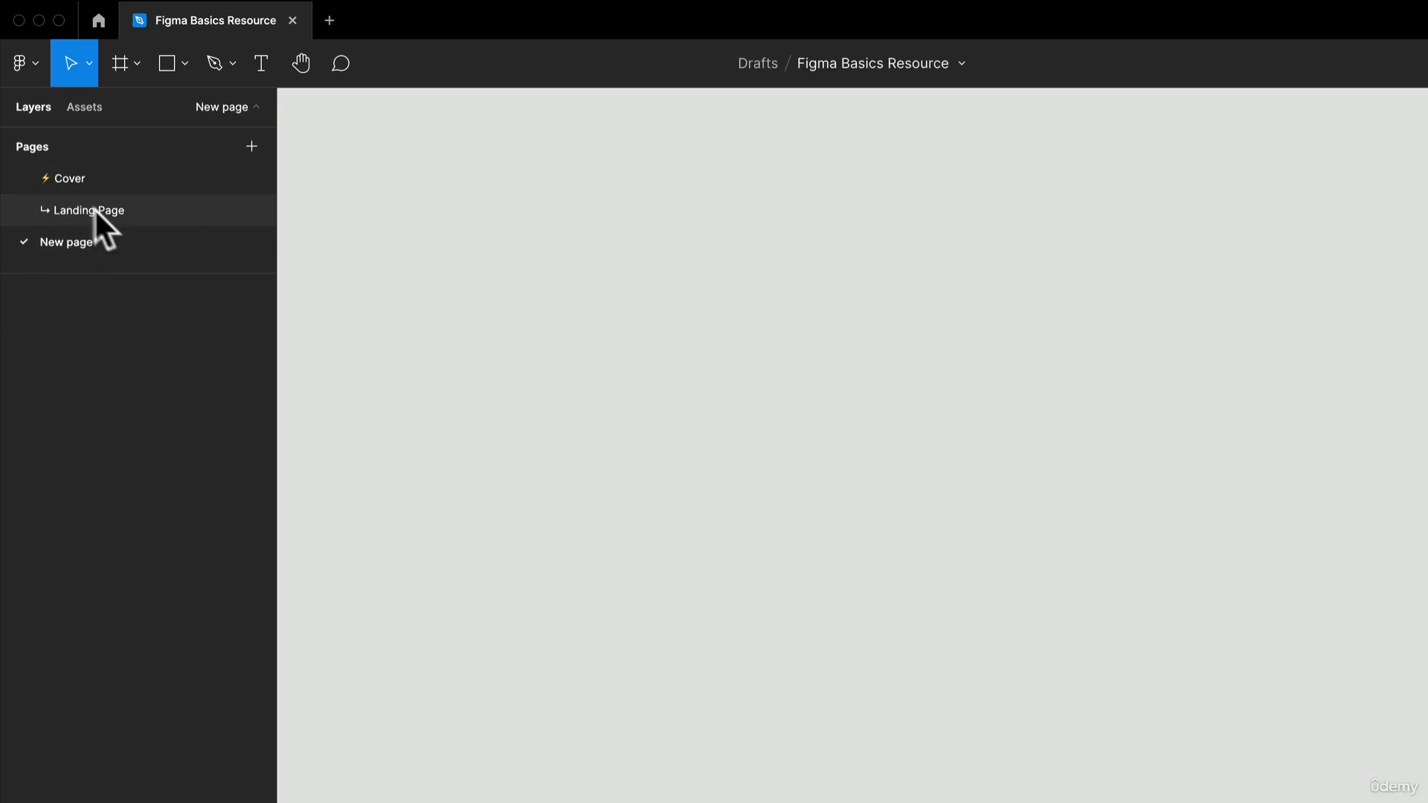
right_click(127, 243)
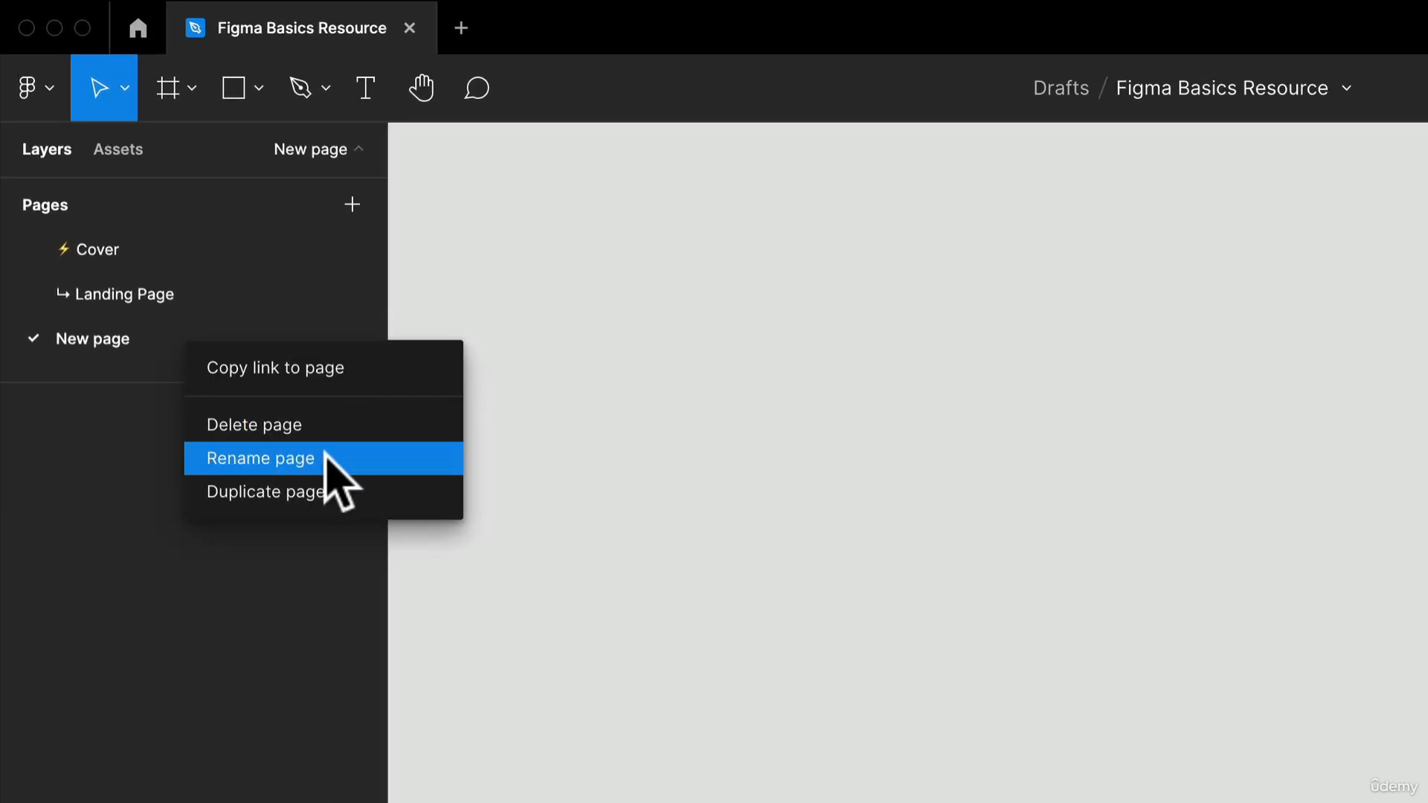
double_click(105, 342)
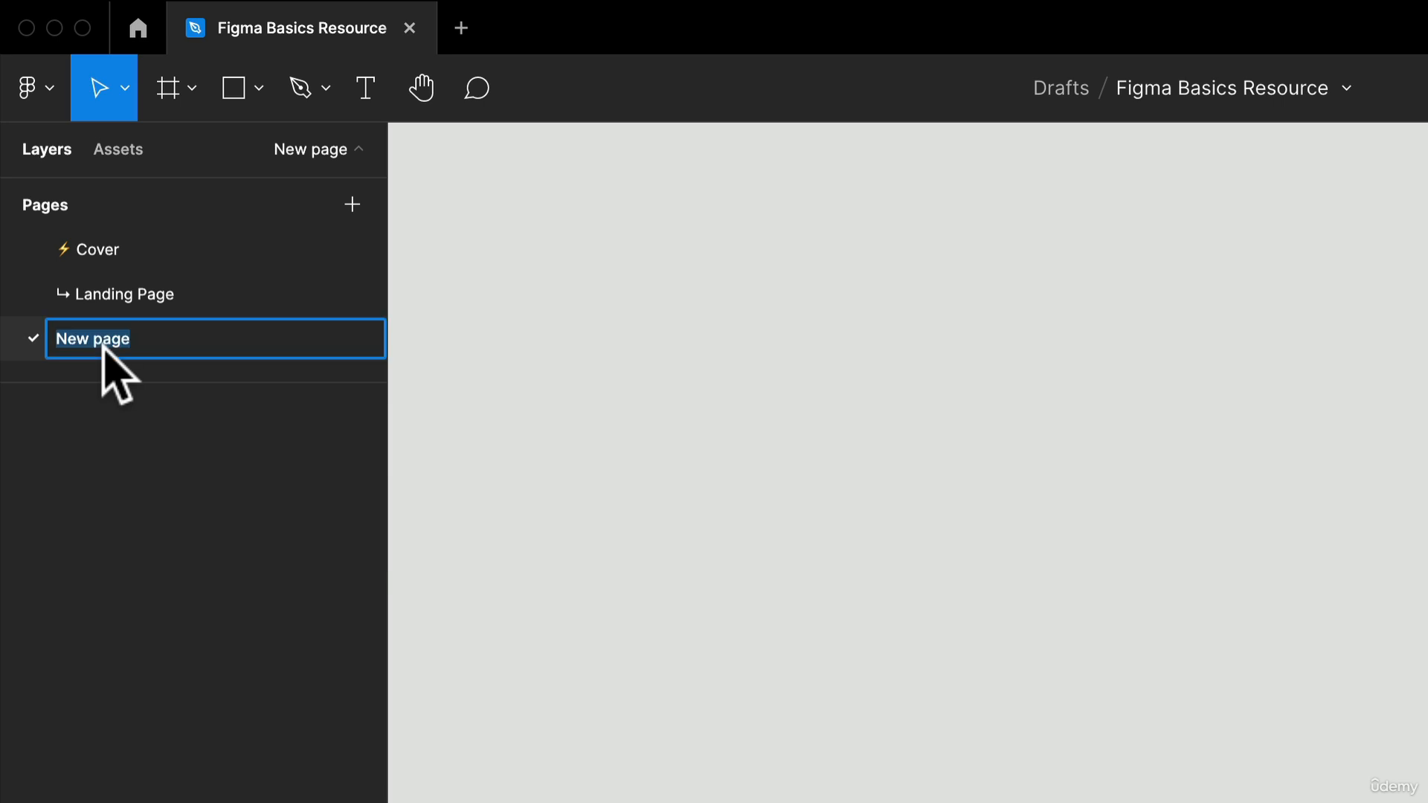
click(117, 424)
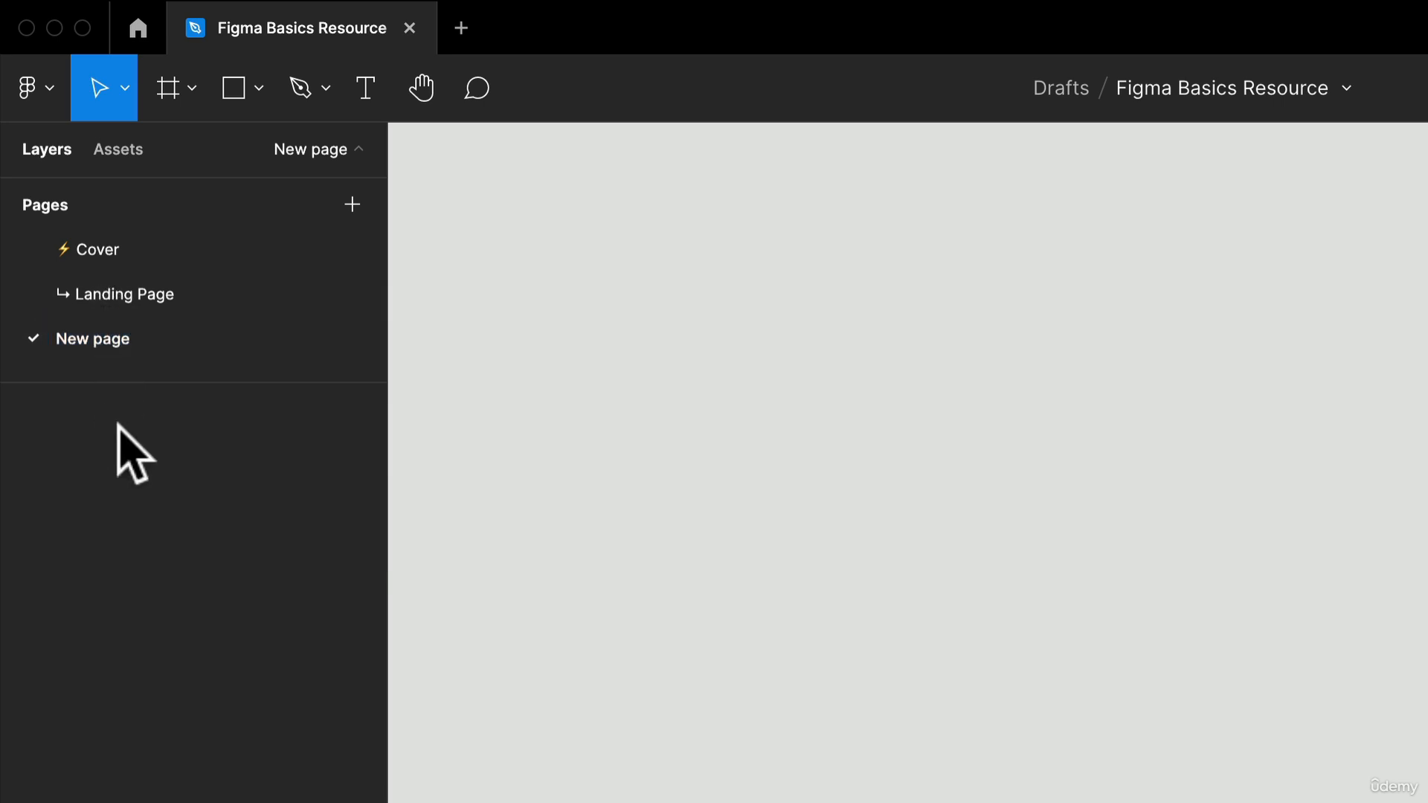
- Duplicate the page named New page
right_click(117, 341)
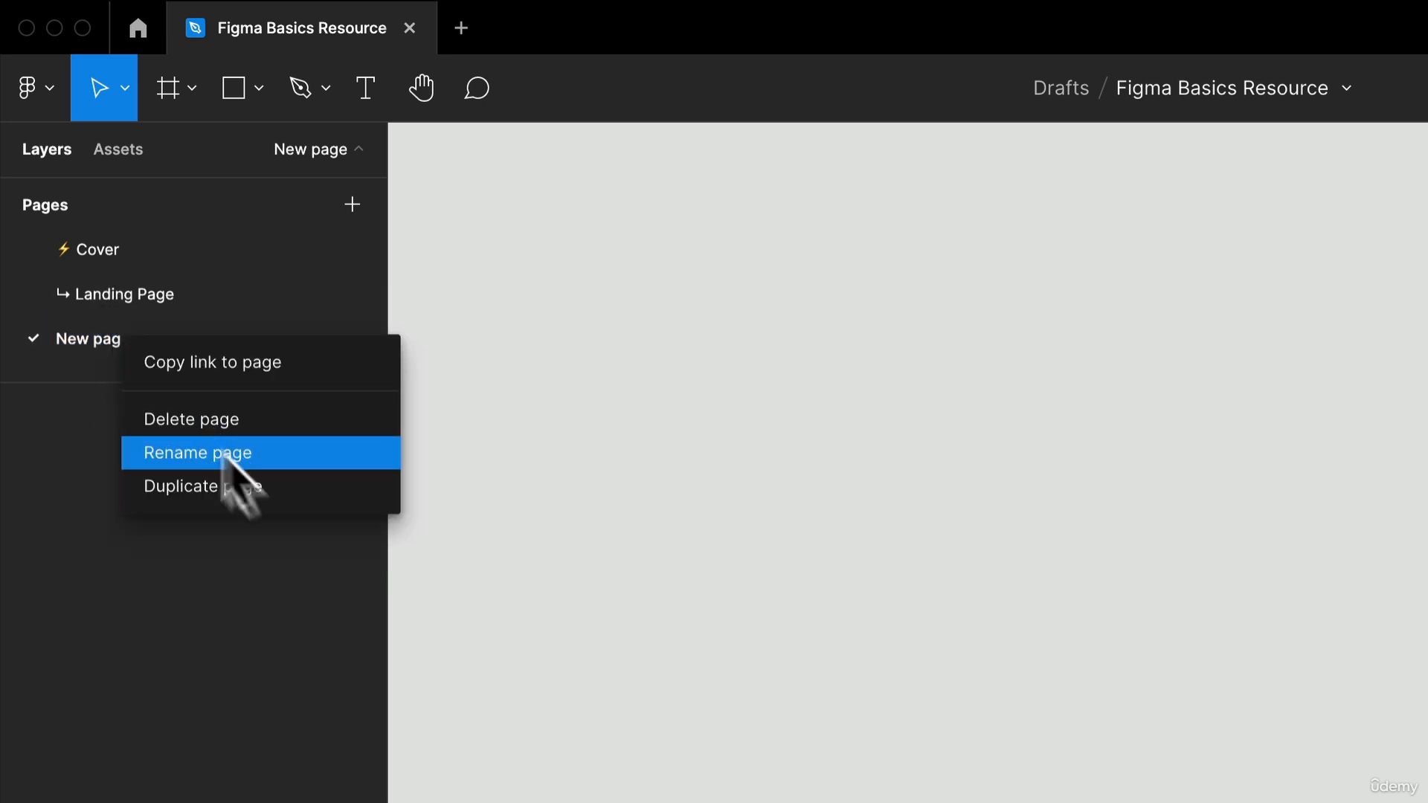
click(237, 476)
- Delete the duplicated page and New page, keeping only the Cover and Landing Page pages
right_click(198, 383)
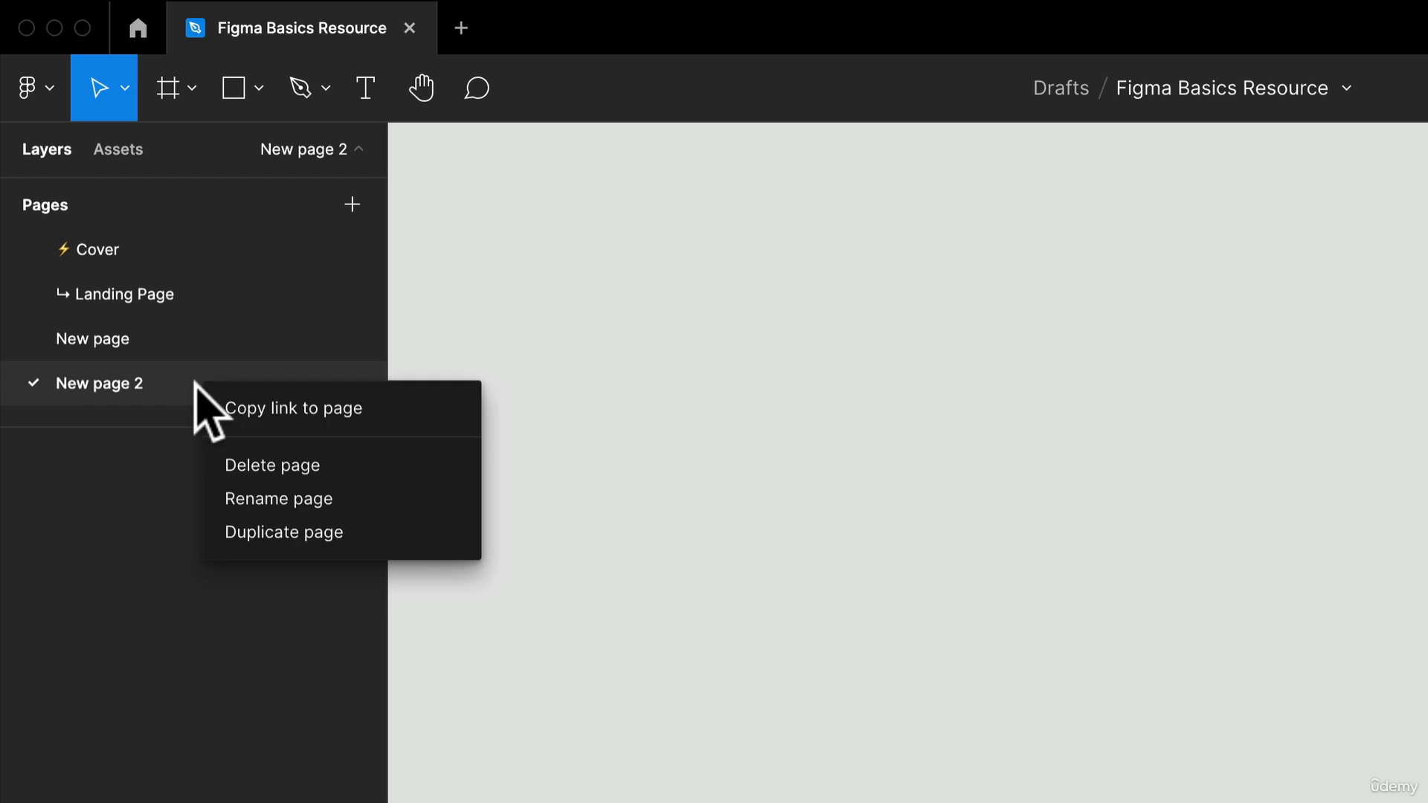
click(269, 465)
right_click(152, 341)
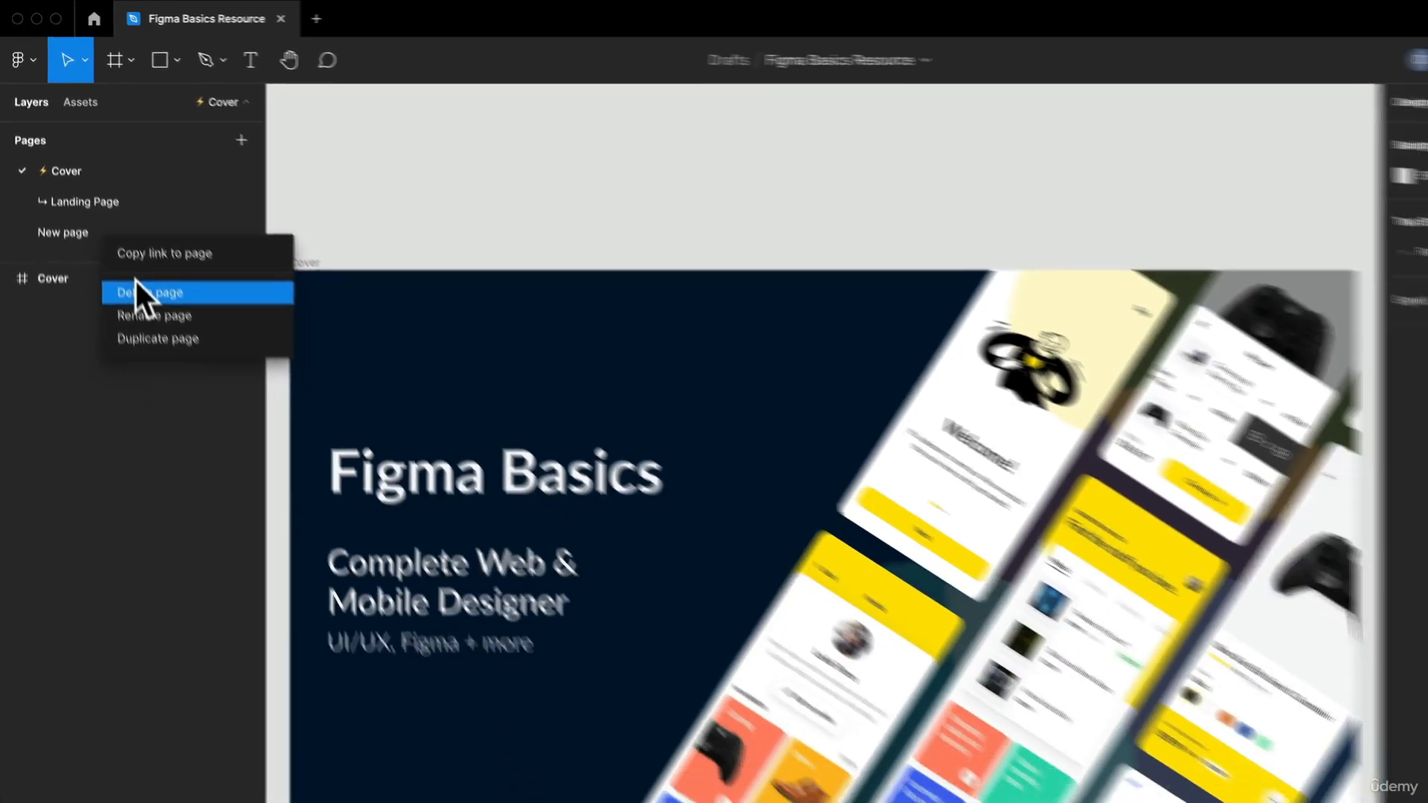
click(184, 396)
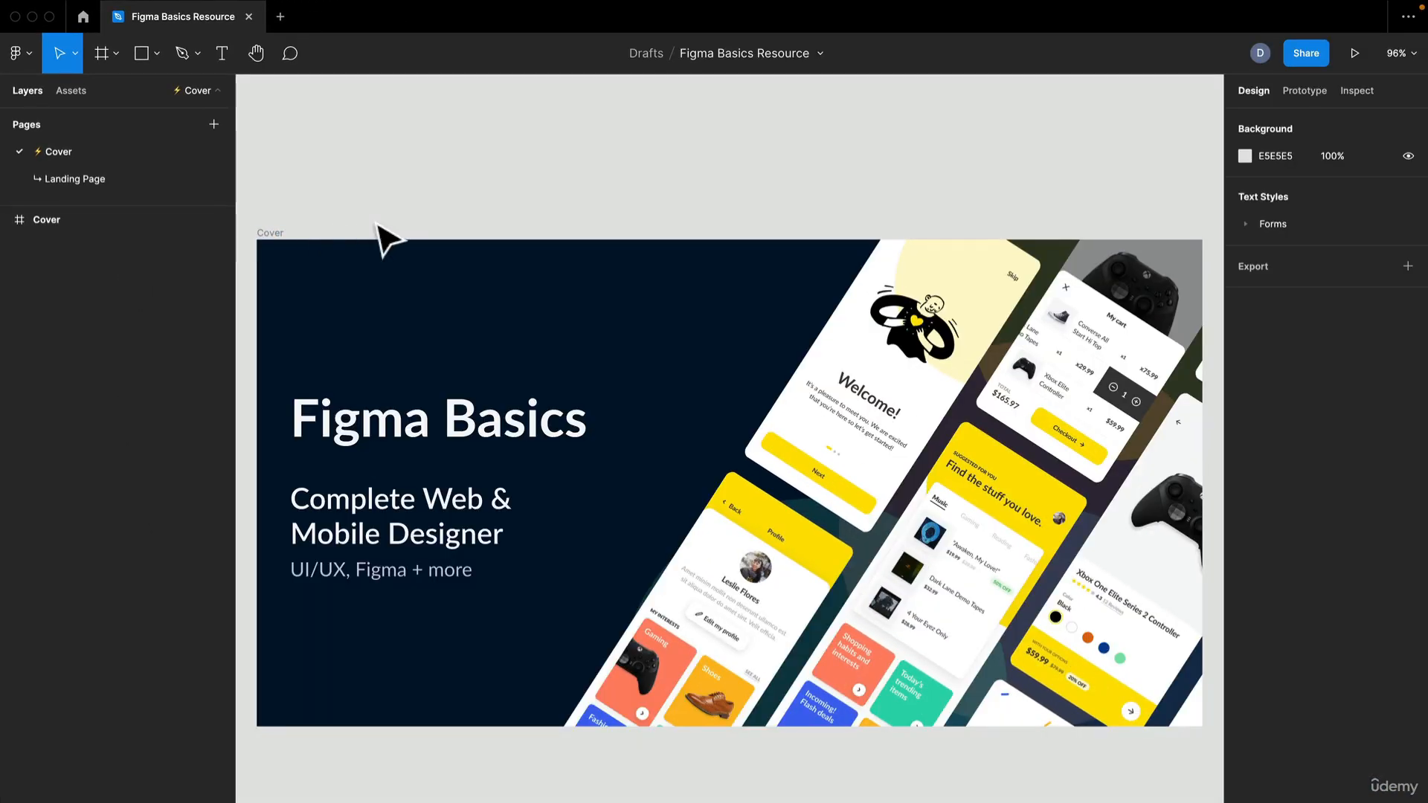